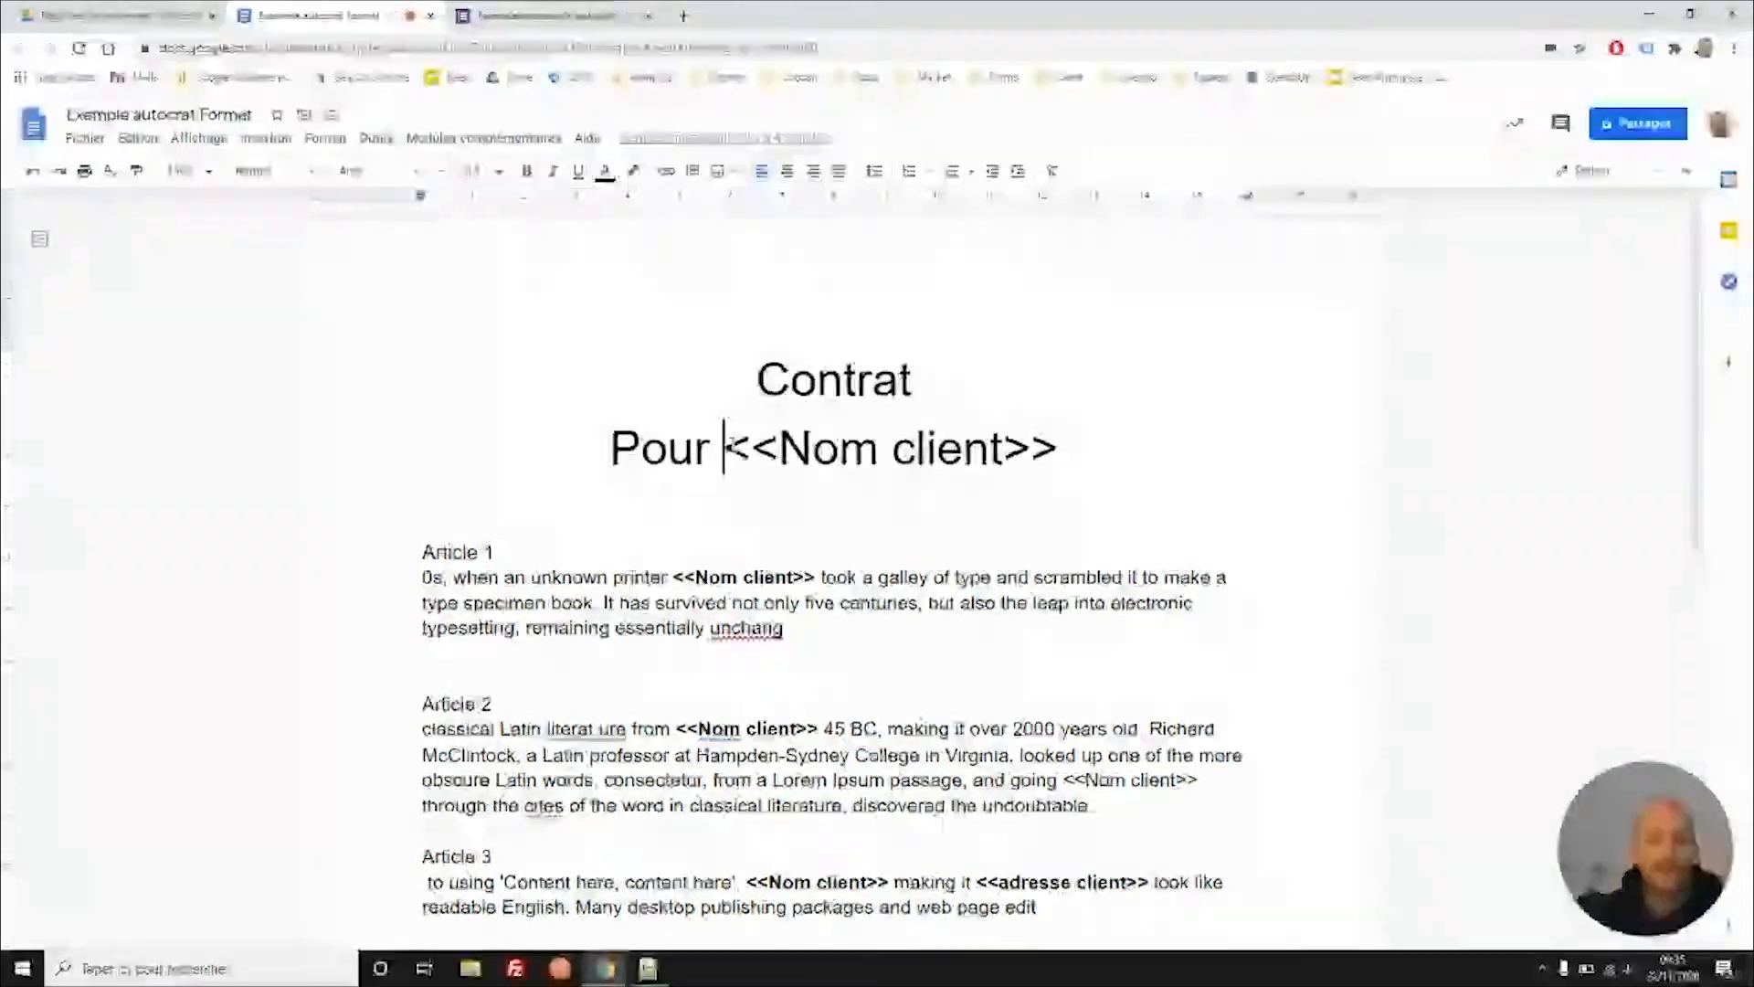
Review the <<Nom client>> placeholders in the contract template's title and Articles 1 and 2
click(804, 440)
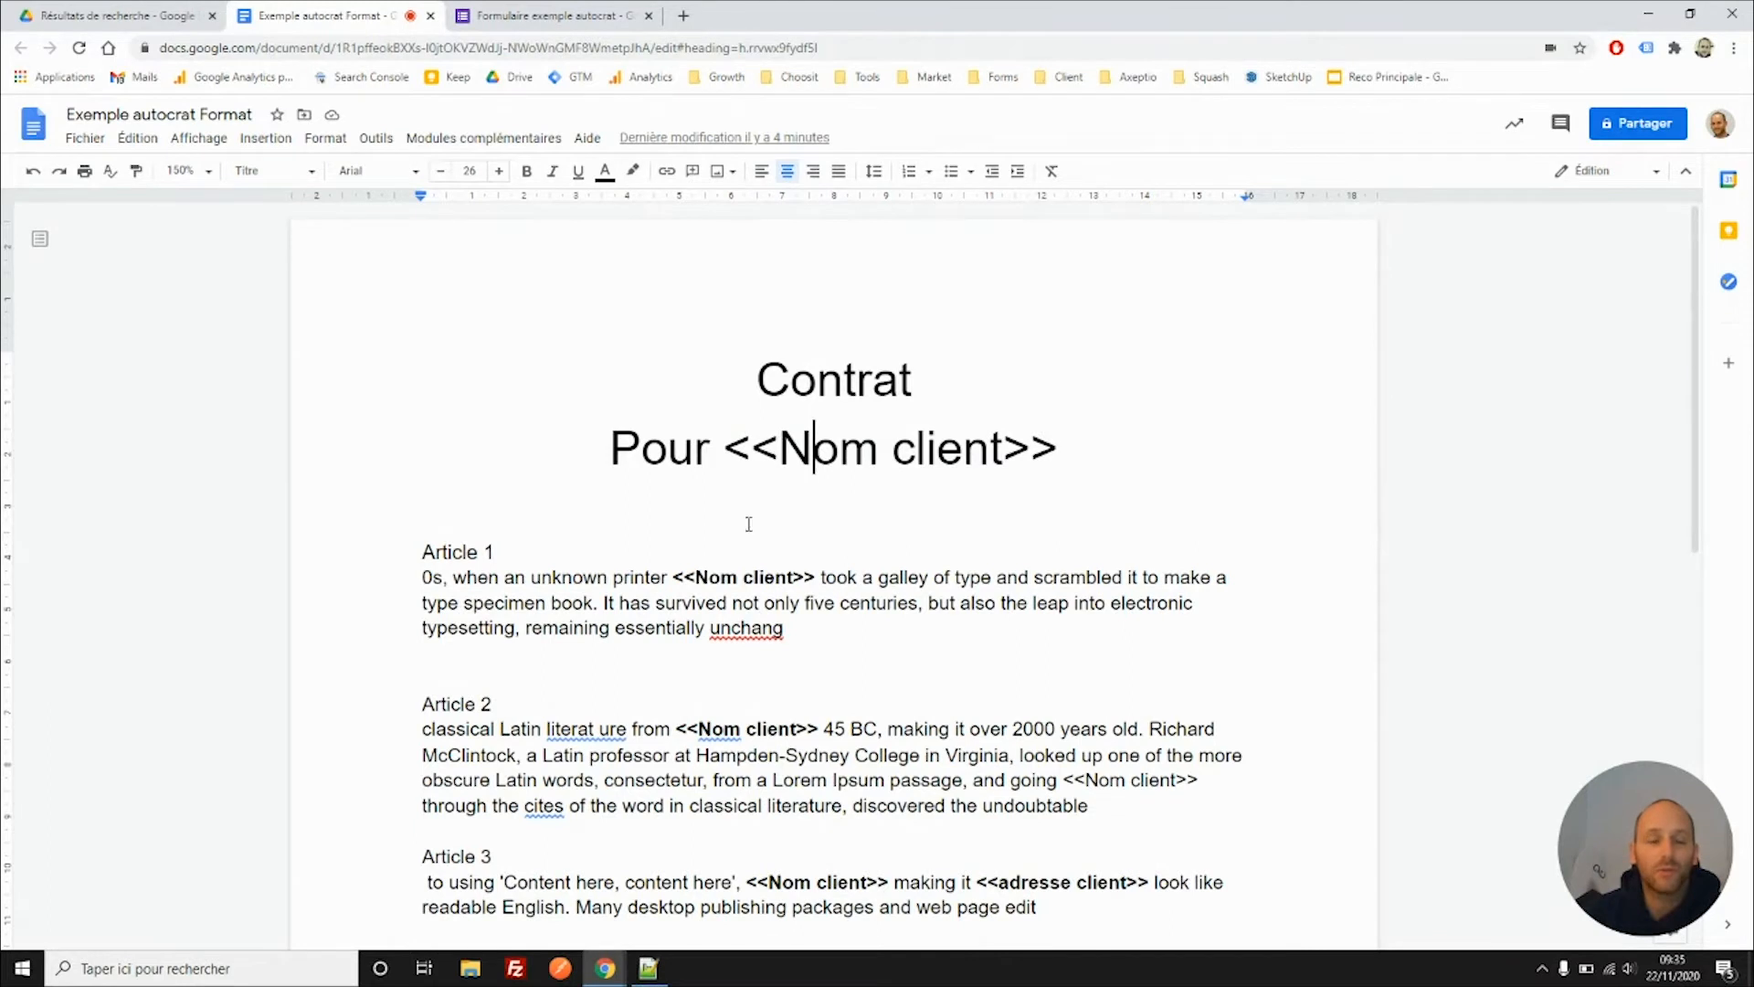
double_click(716, 578)
click(712, 730)
double_click(715, 729)
scroll(875, 673, down, 1)
click(895, 658)
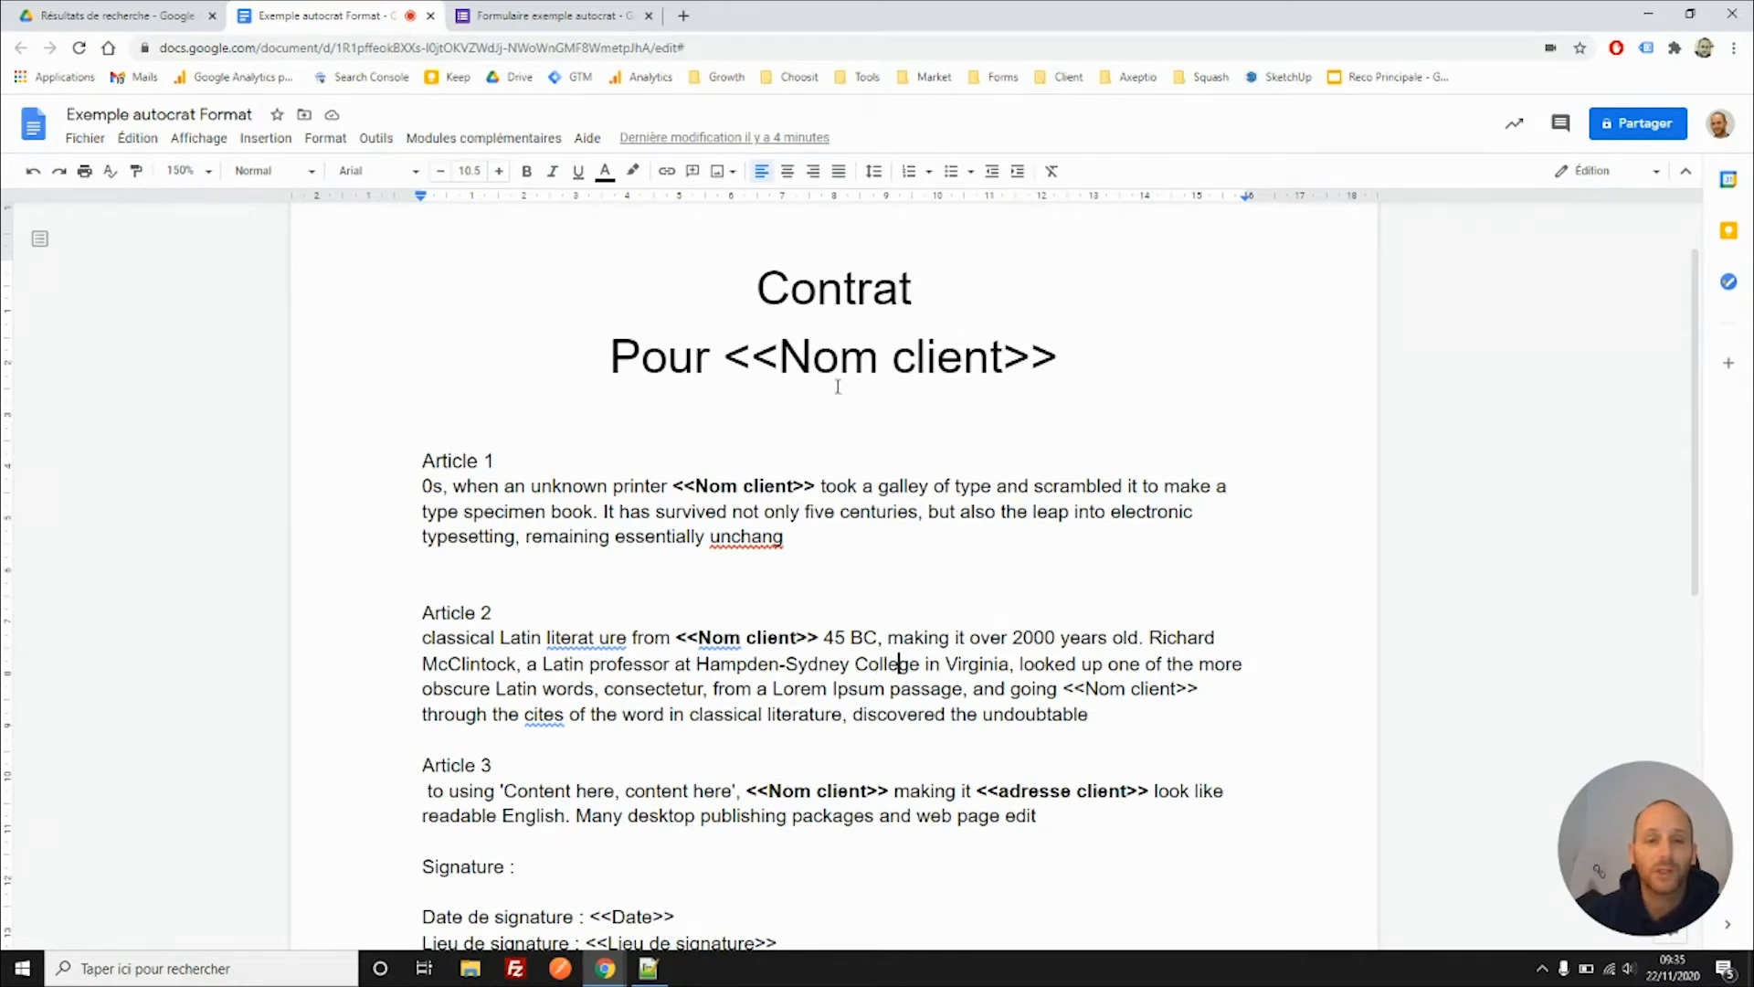
Highlight the adresse client placeholder further down the contract template
drag(998, 790, 1127, 791)
scroll(597, 731, down, 2)
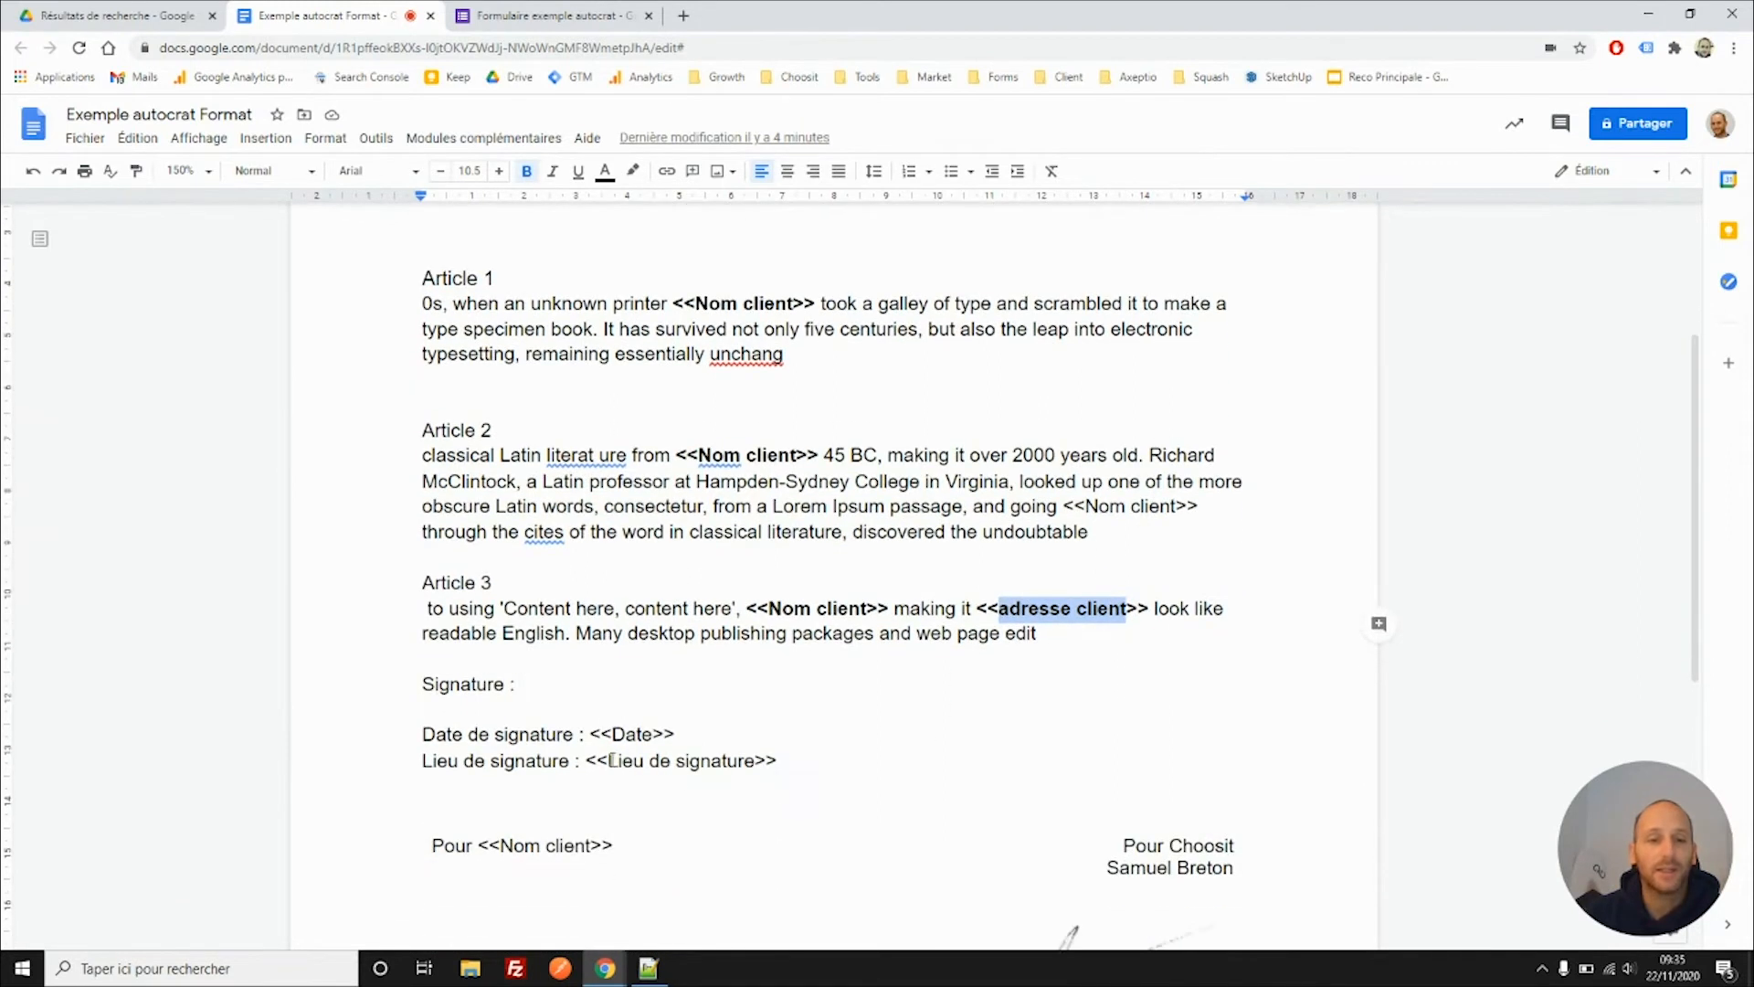
click(716, 717)
scroll(723, 716, up, 1)
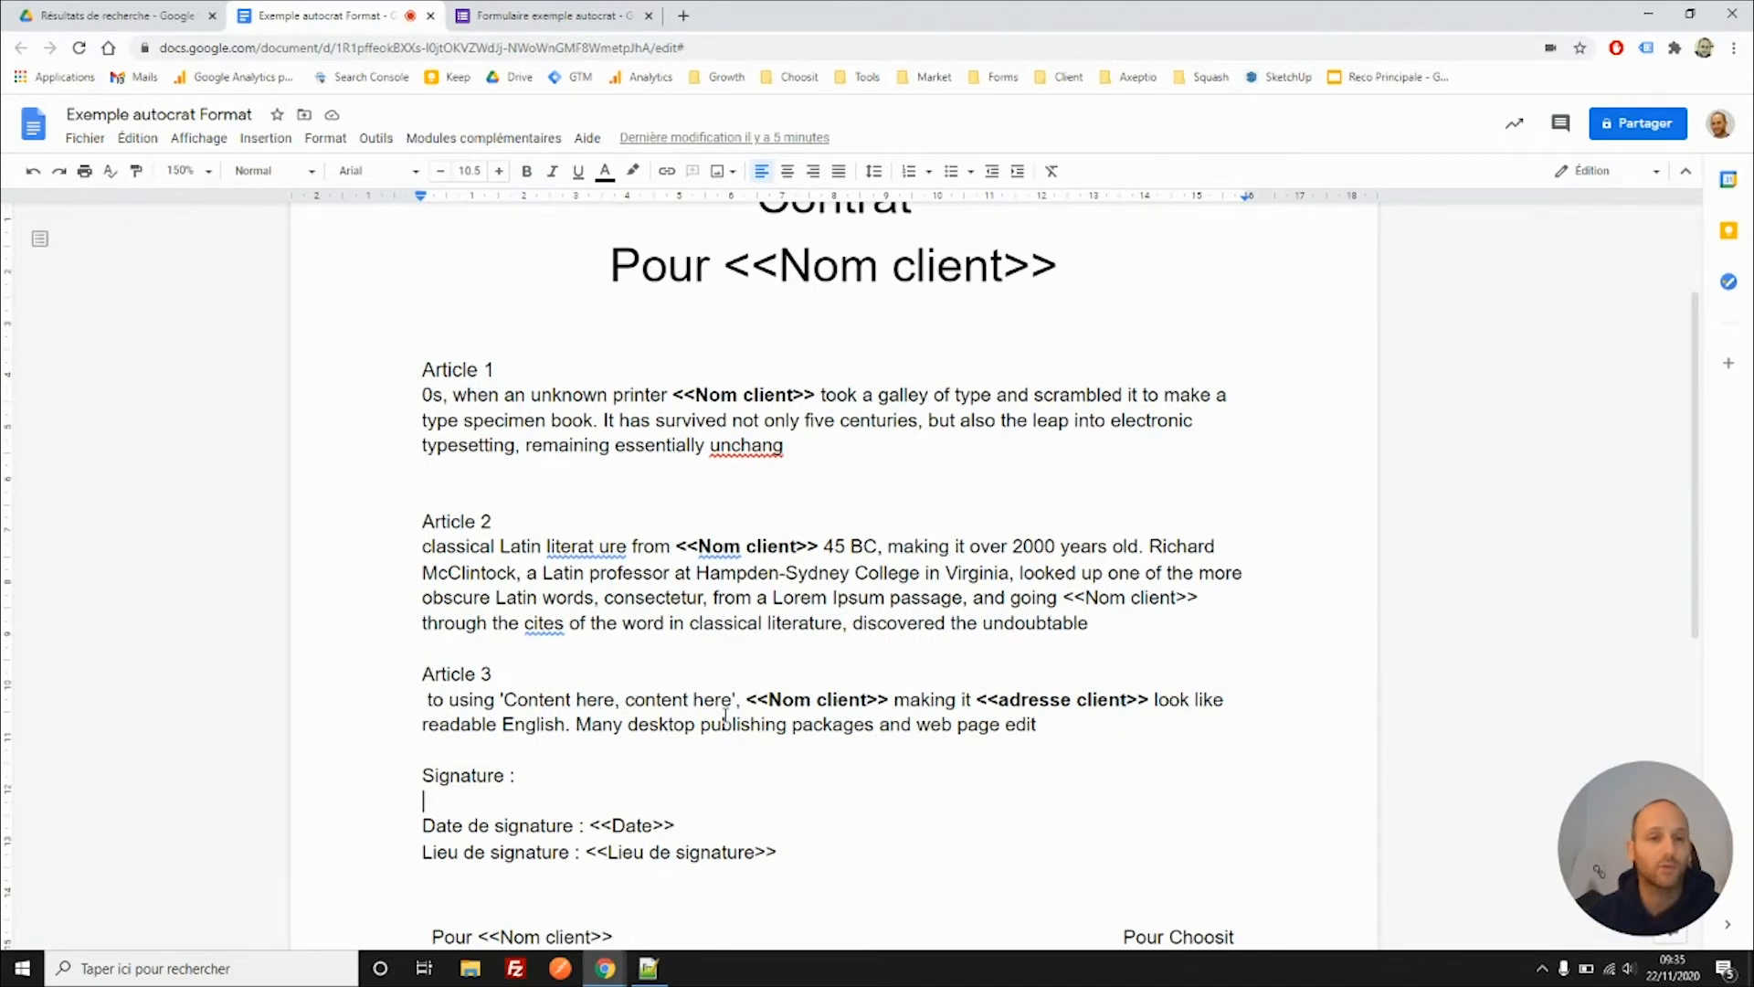
scroll(776, 684, up, 2)
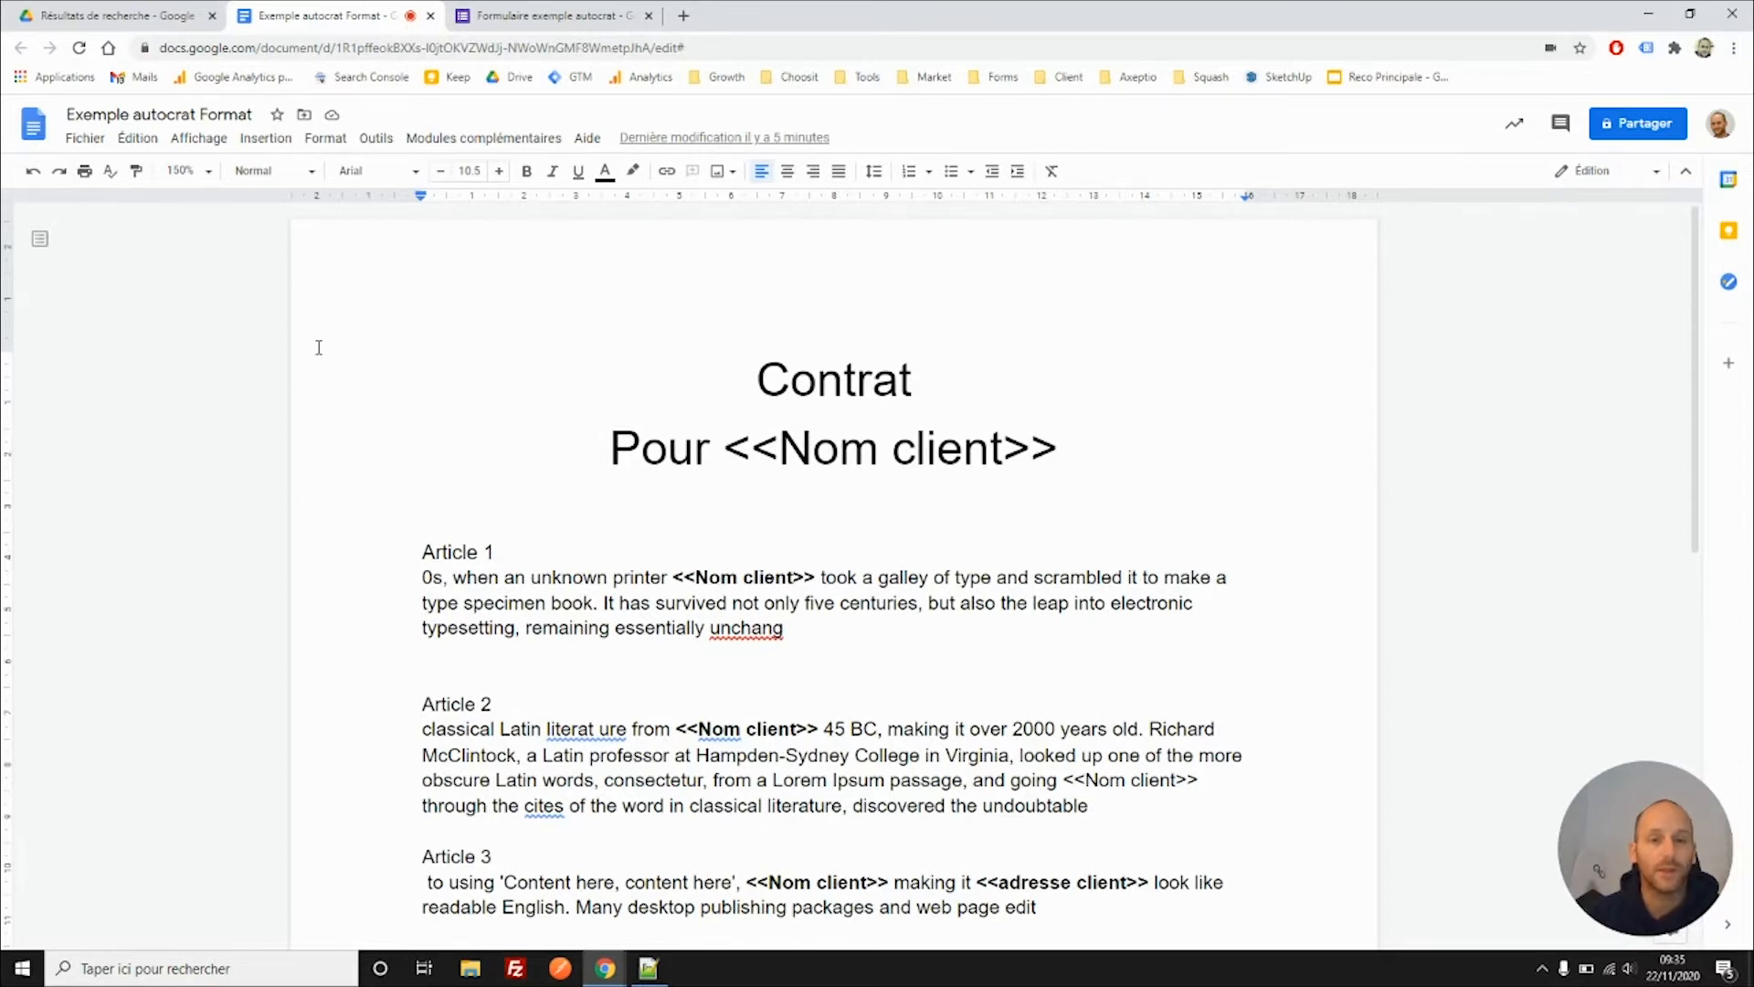
Compare the form's questions with the template's Nom and adresse tags, then show the form's 0 responses
click(512, 18)
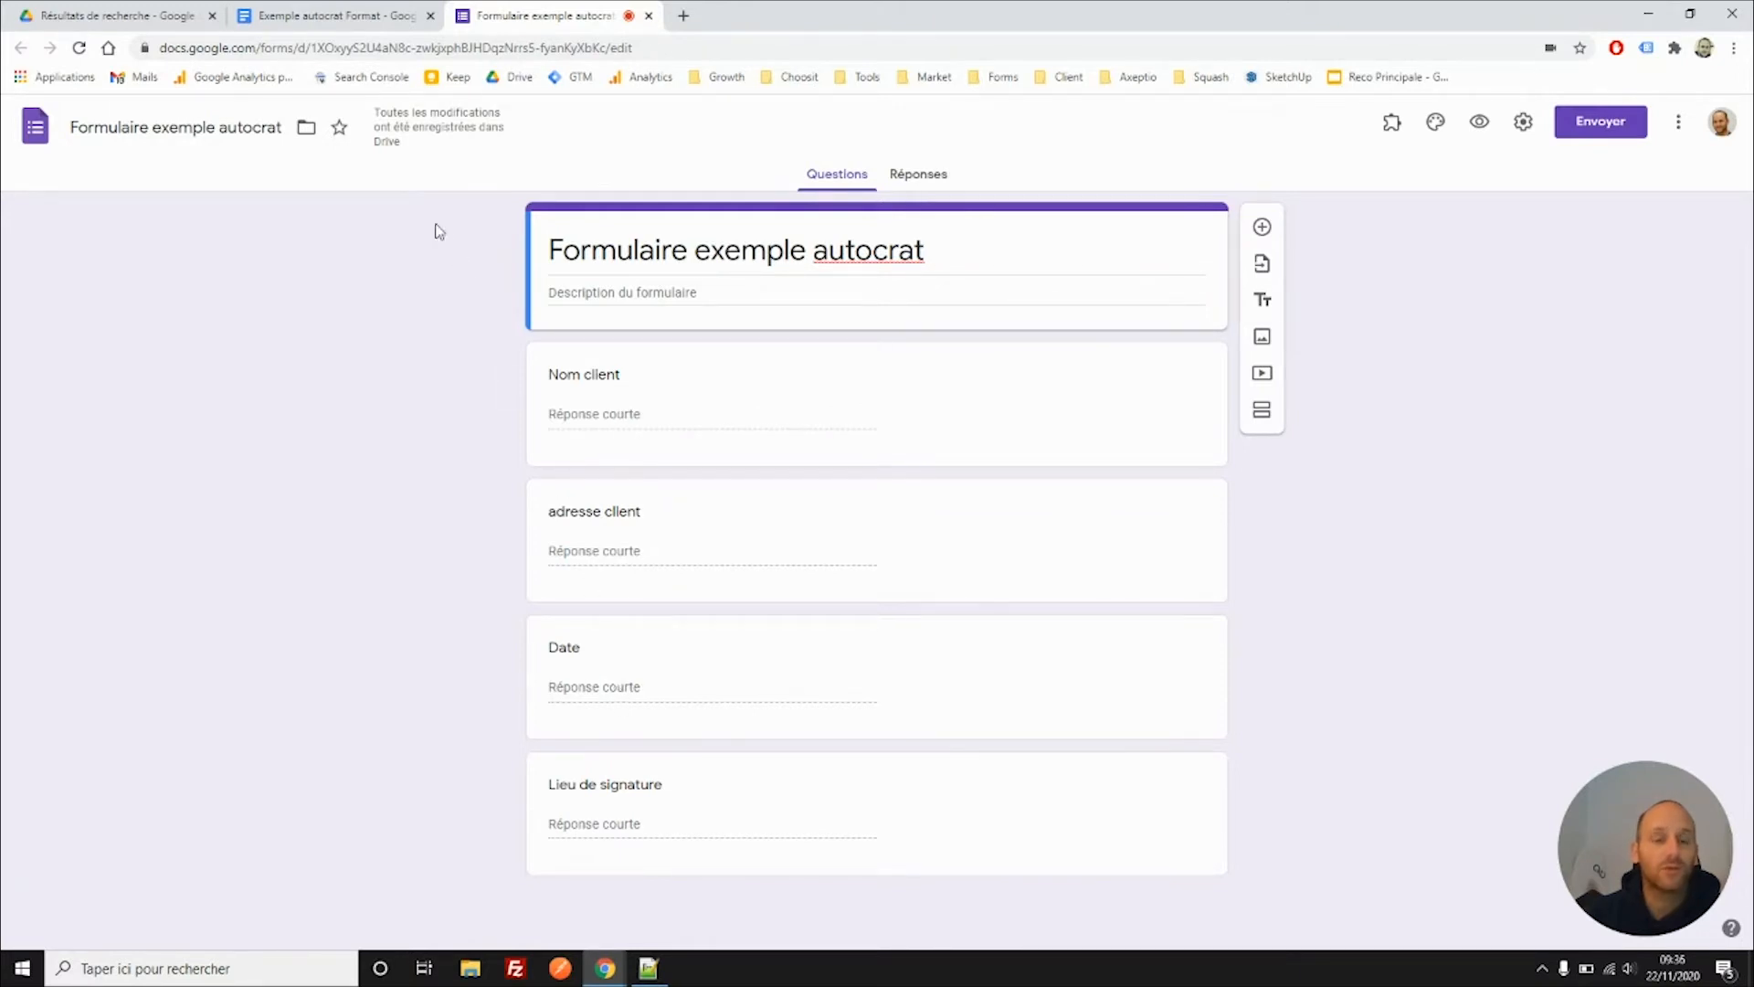
click(348, 25)
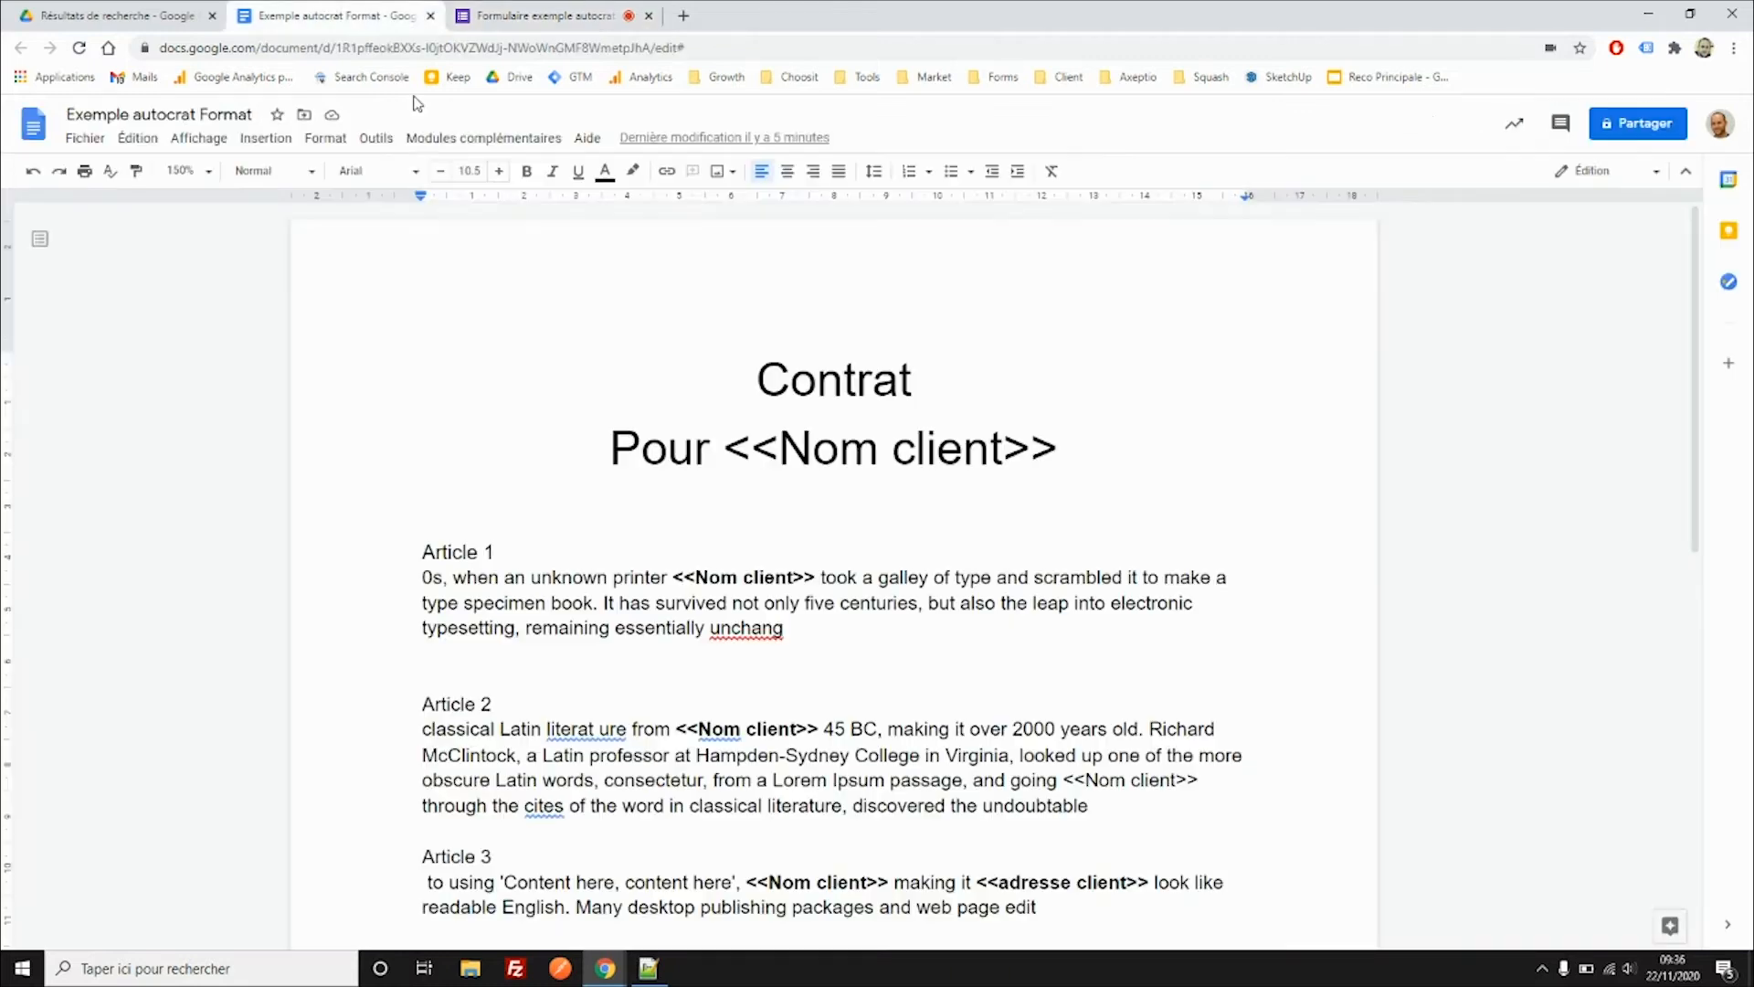
double_click(828, 448)
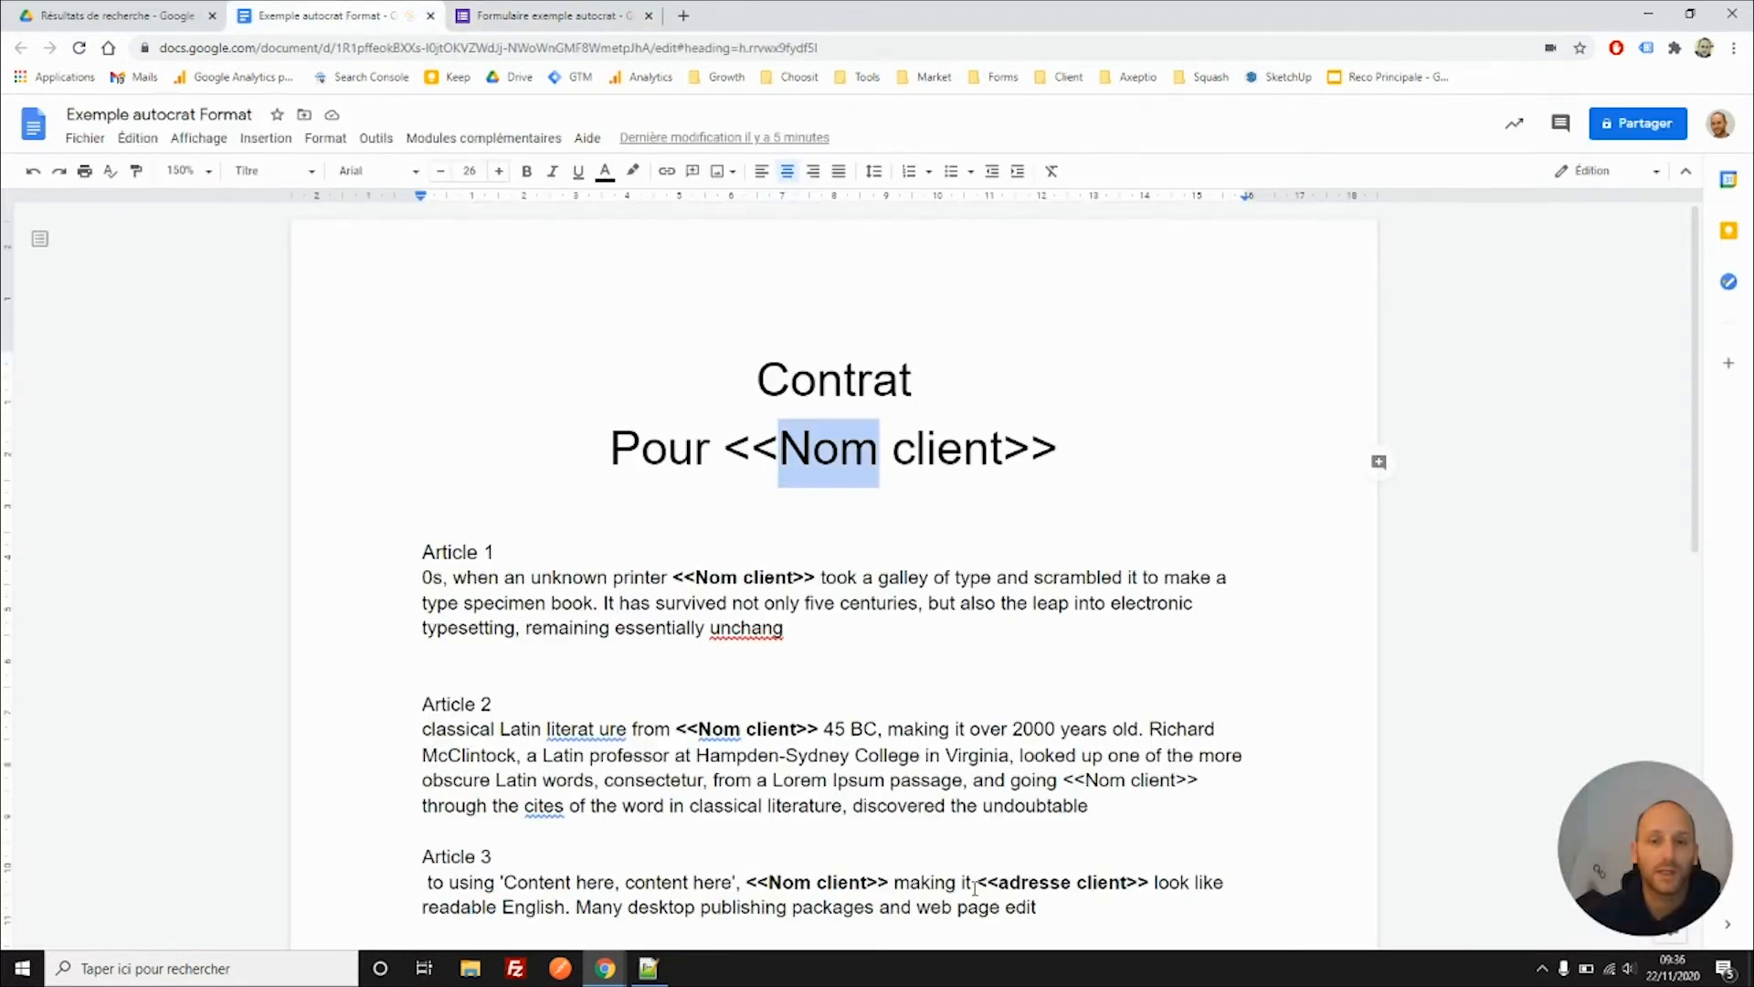
double_click(1013, 881)
click(539, 16)
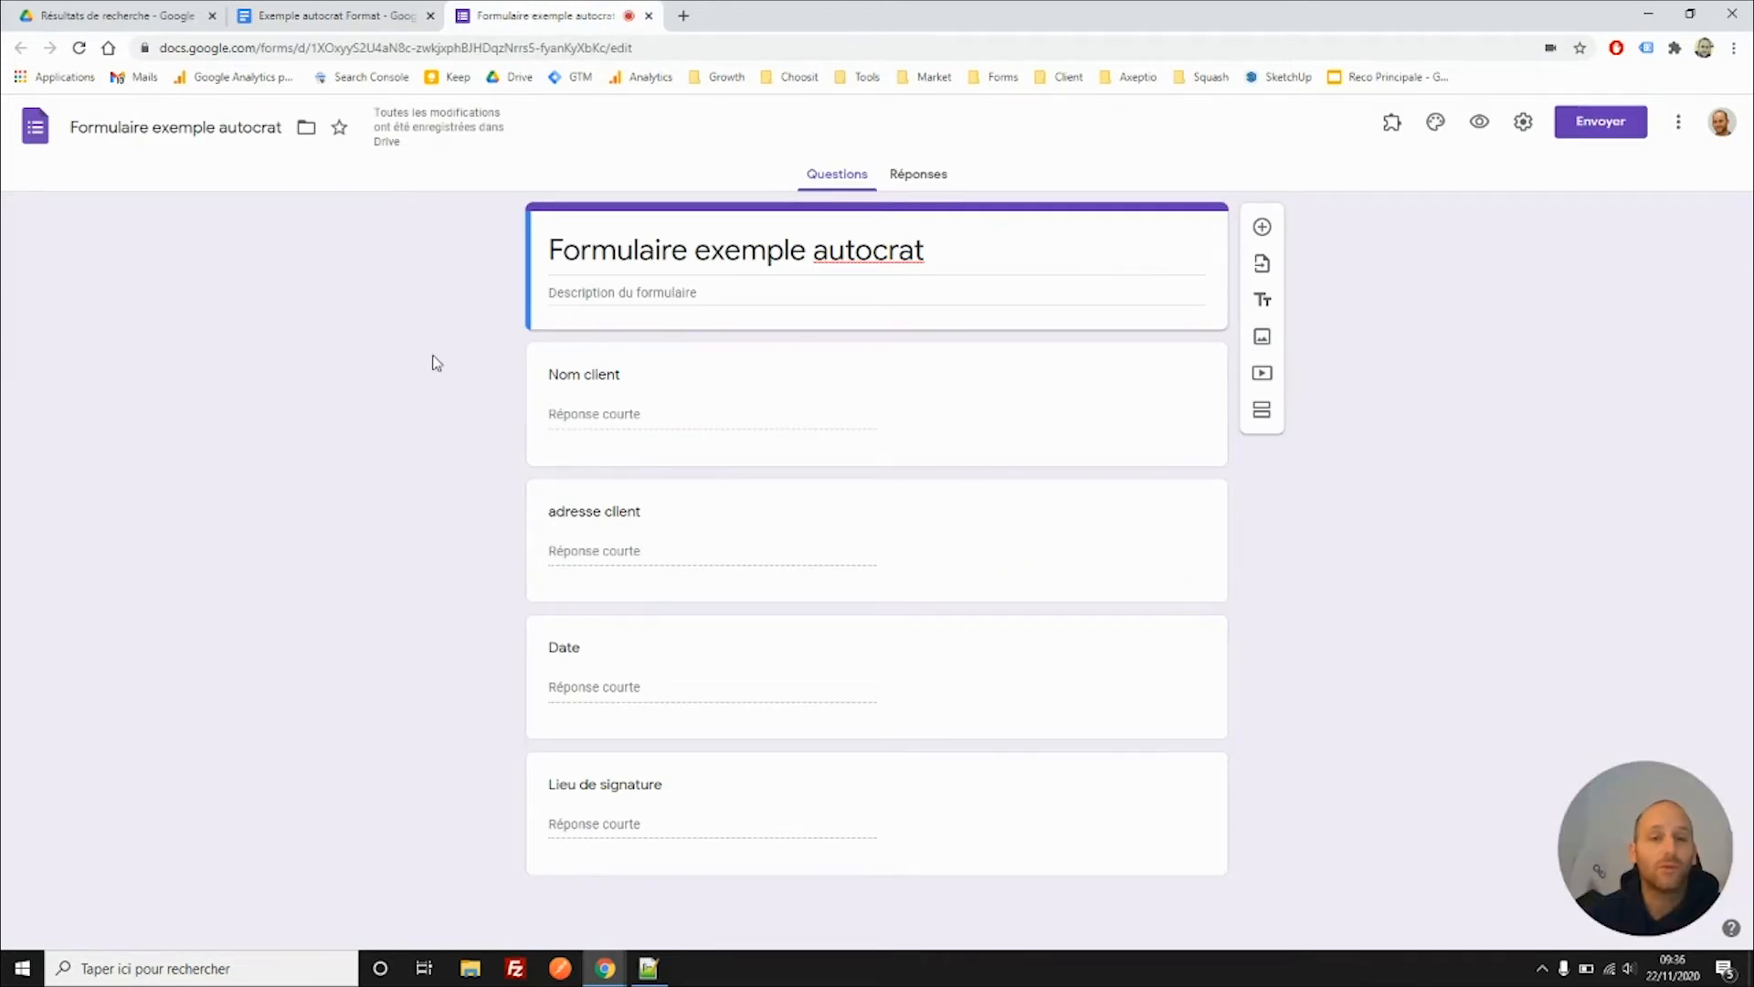
click(930, 174)
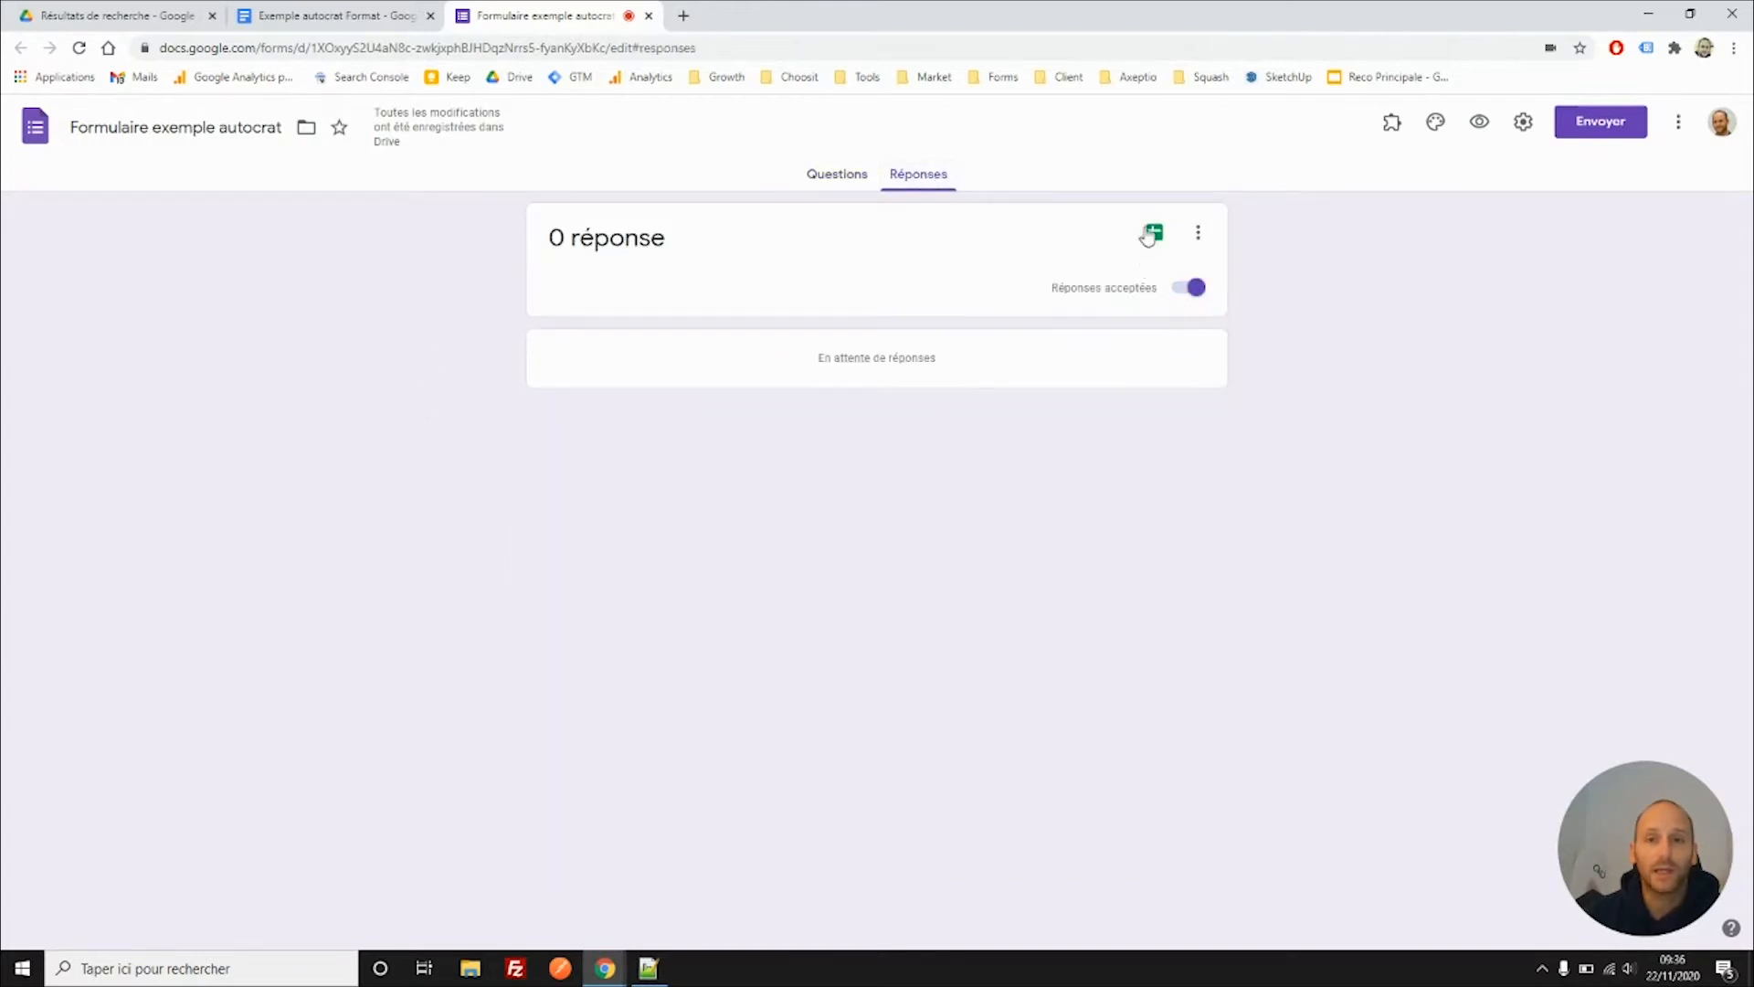
Create a new linked spreadsheet 'Formulaire exemple autocrat (réponses)' for the form responses
click(1155, 237)
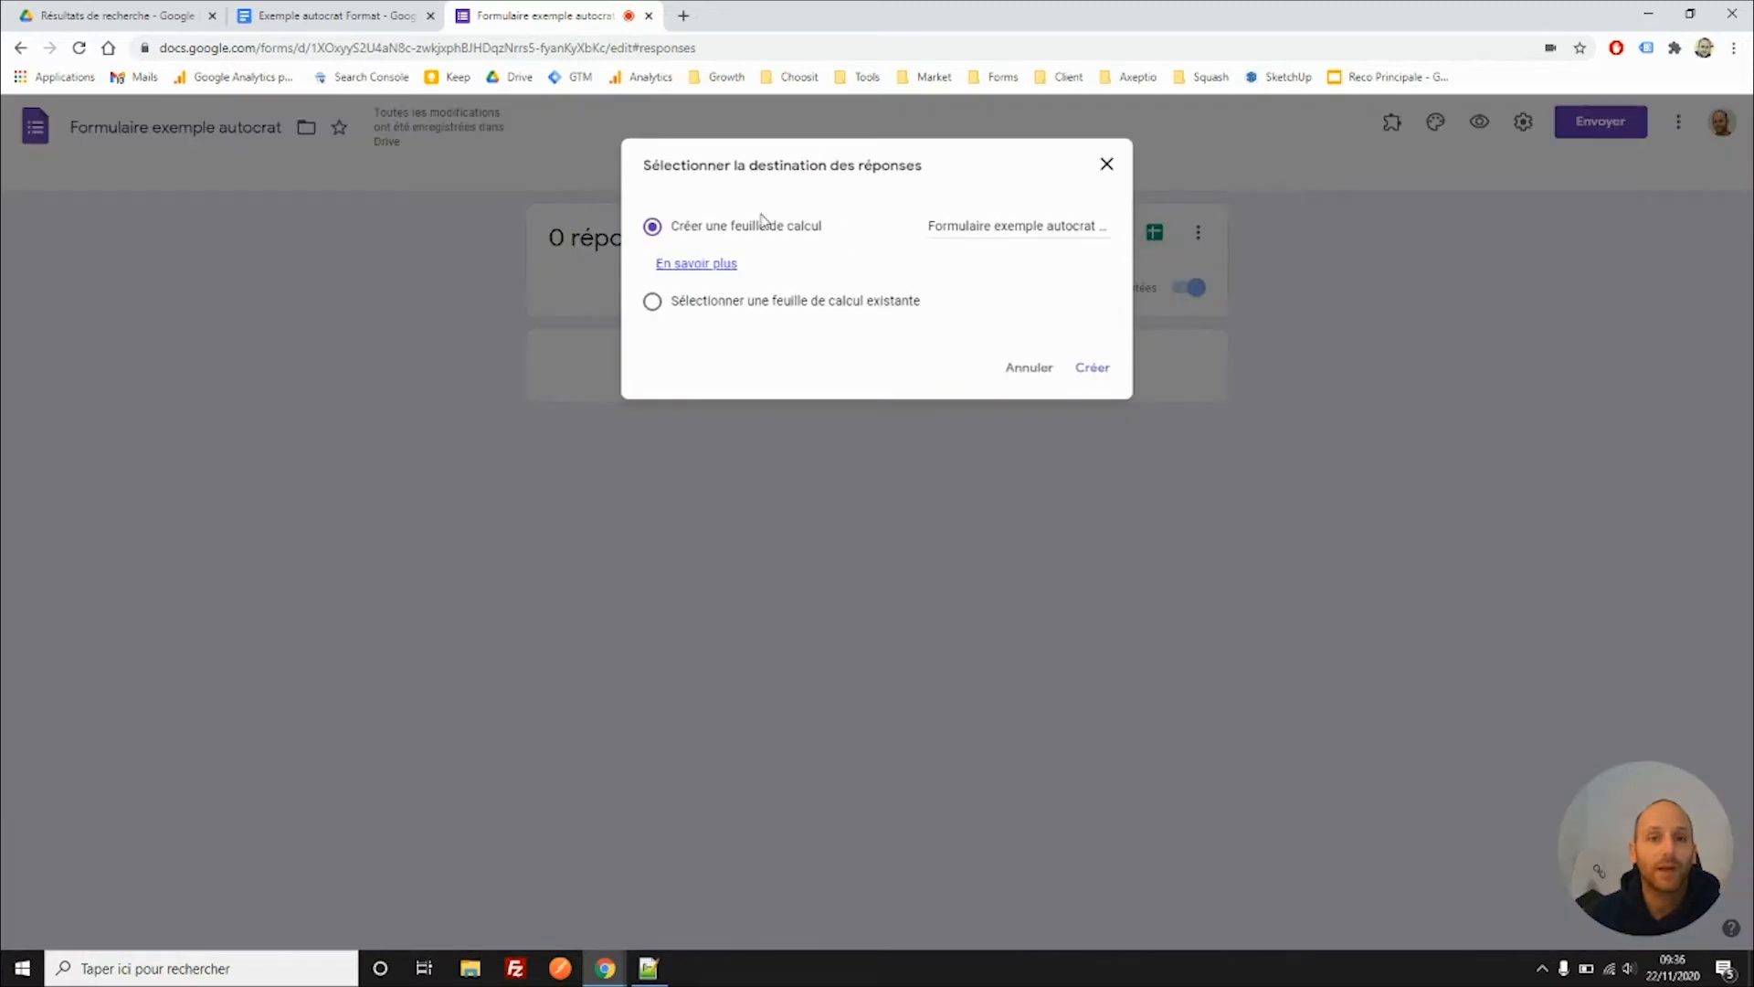
click(1095, 370)
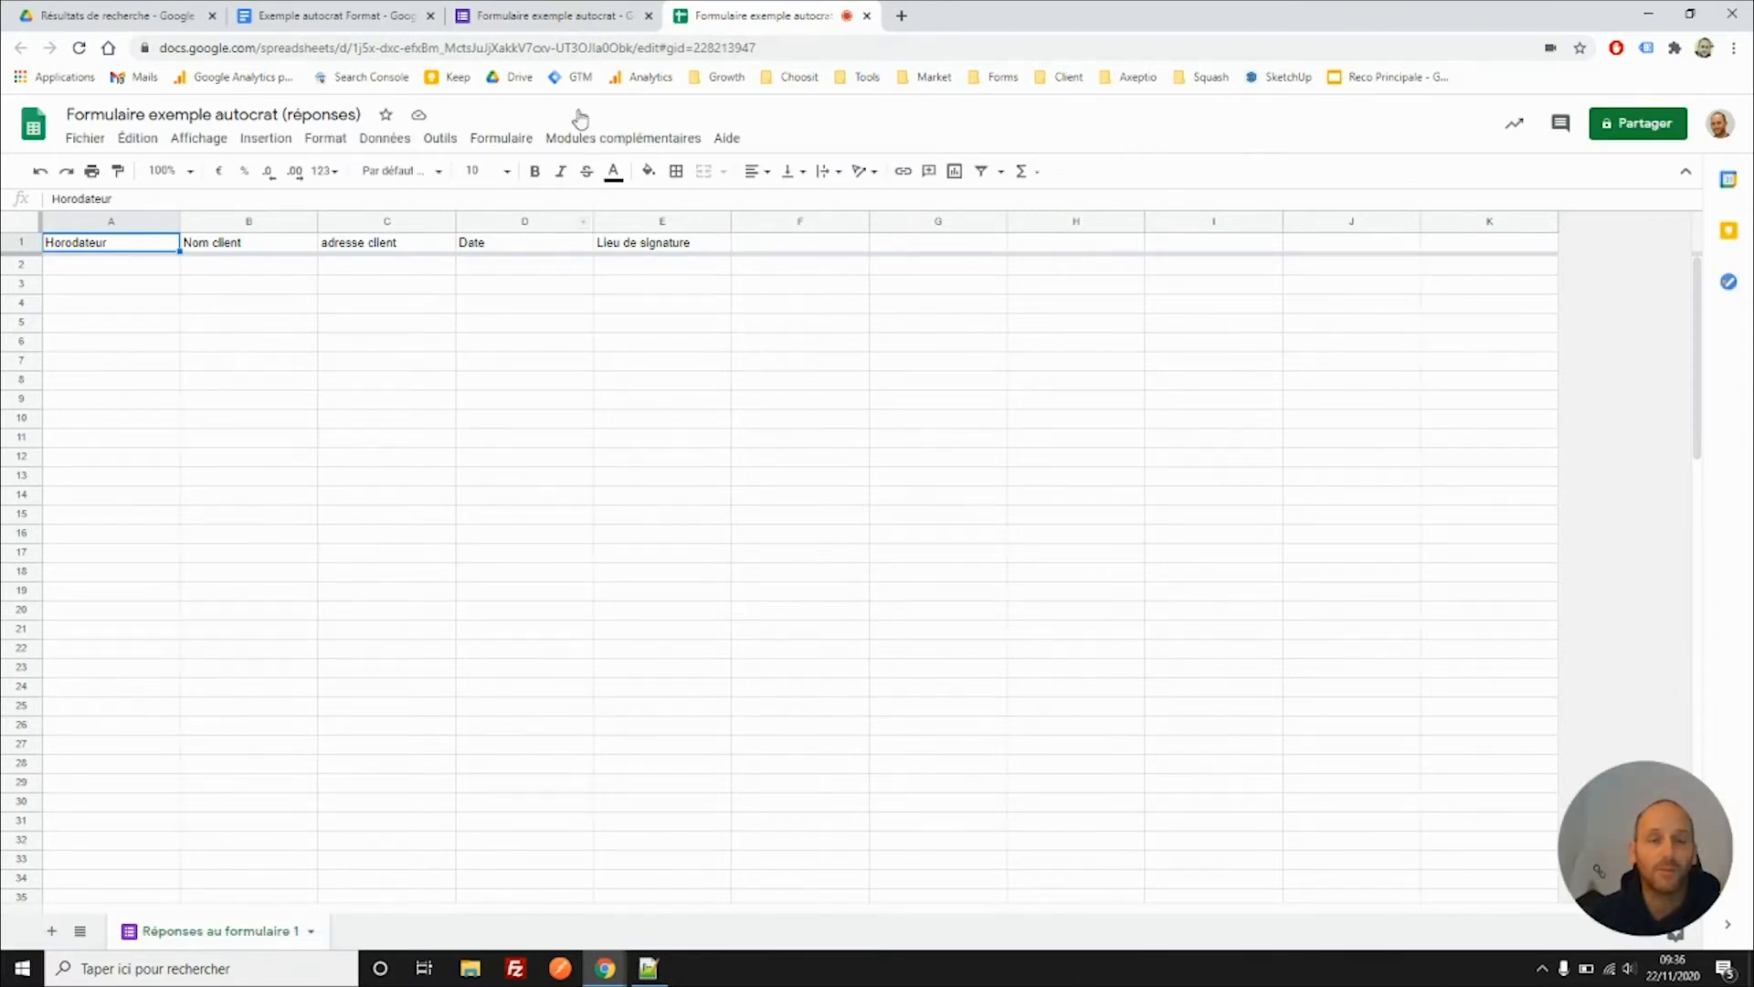
click(558, 16)
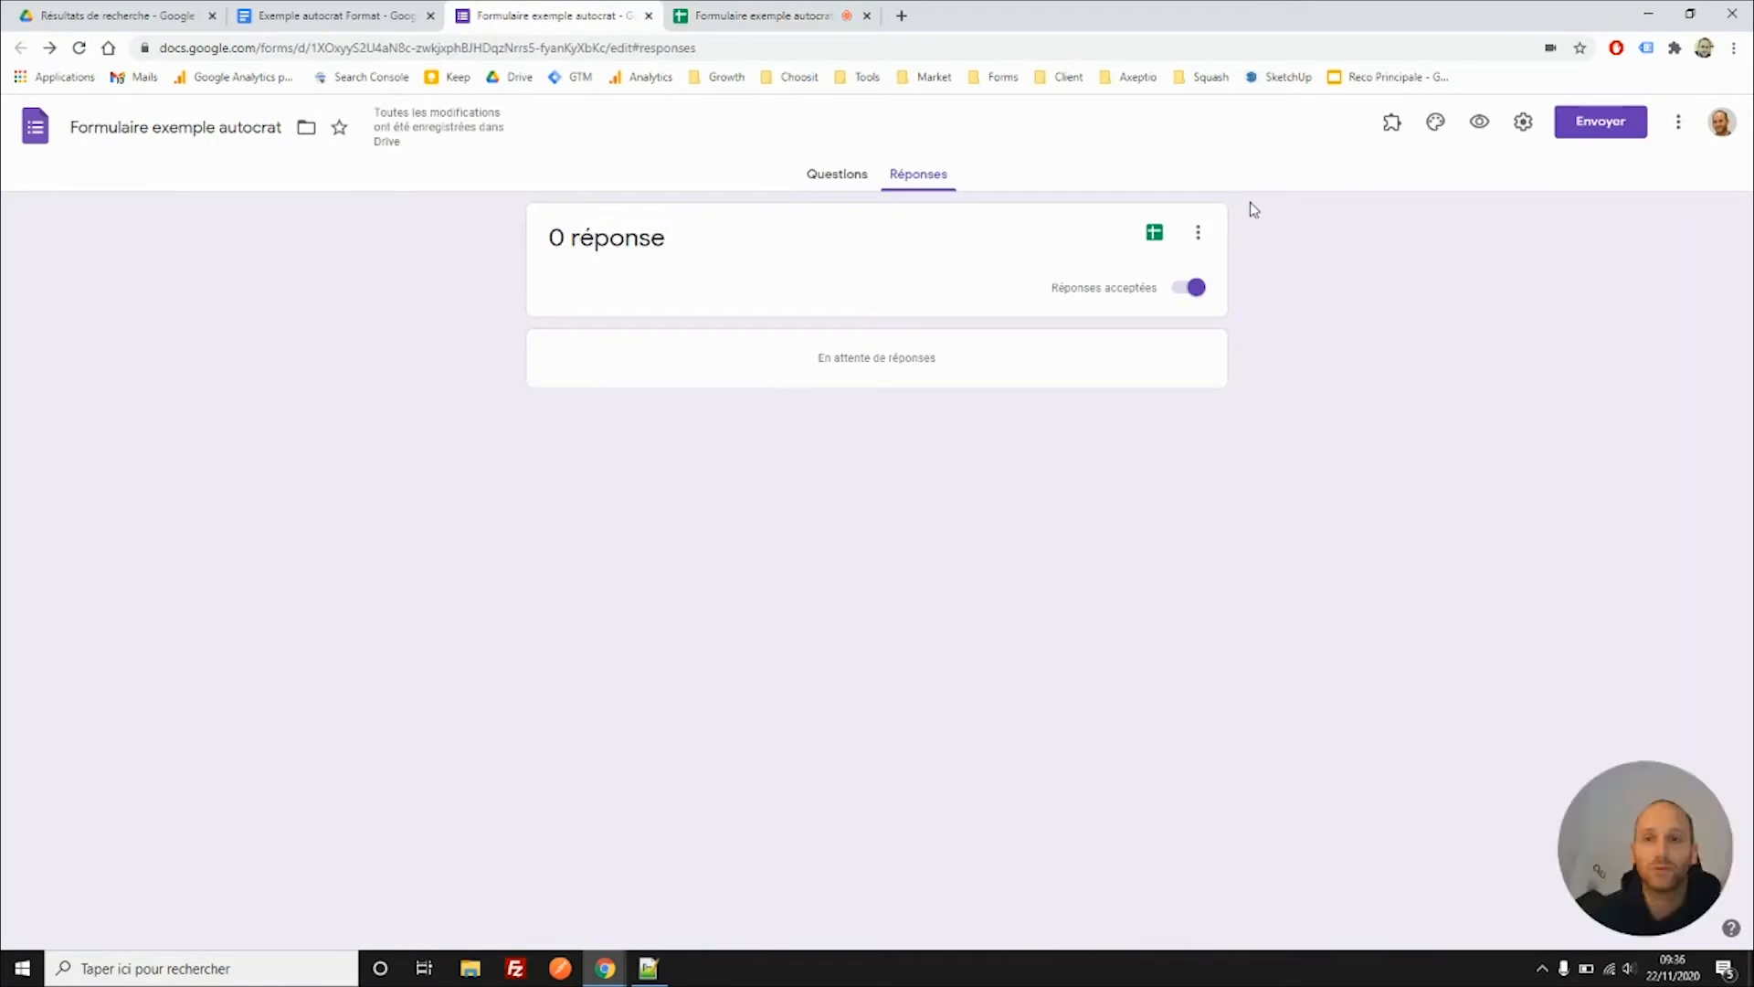
Submit a preview response: client La poste, the client's address, date 22/11/2020, signed in Montpellier
click(1479, 122)
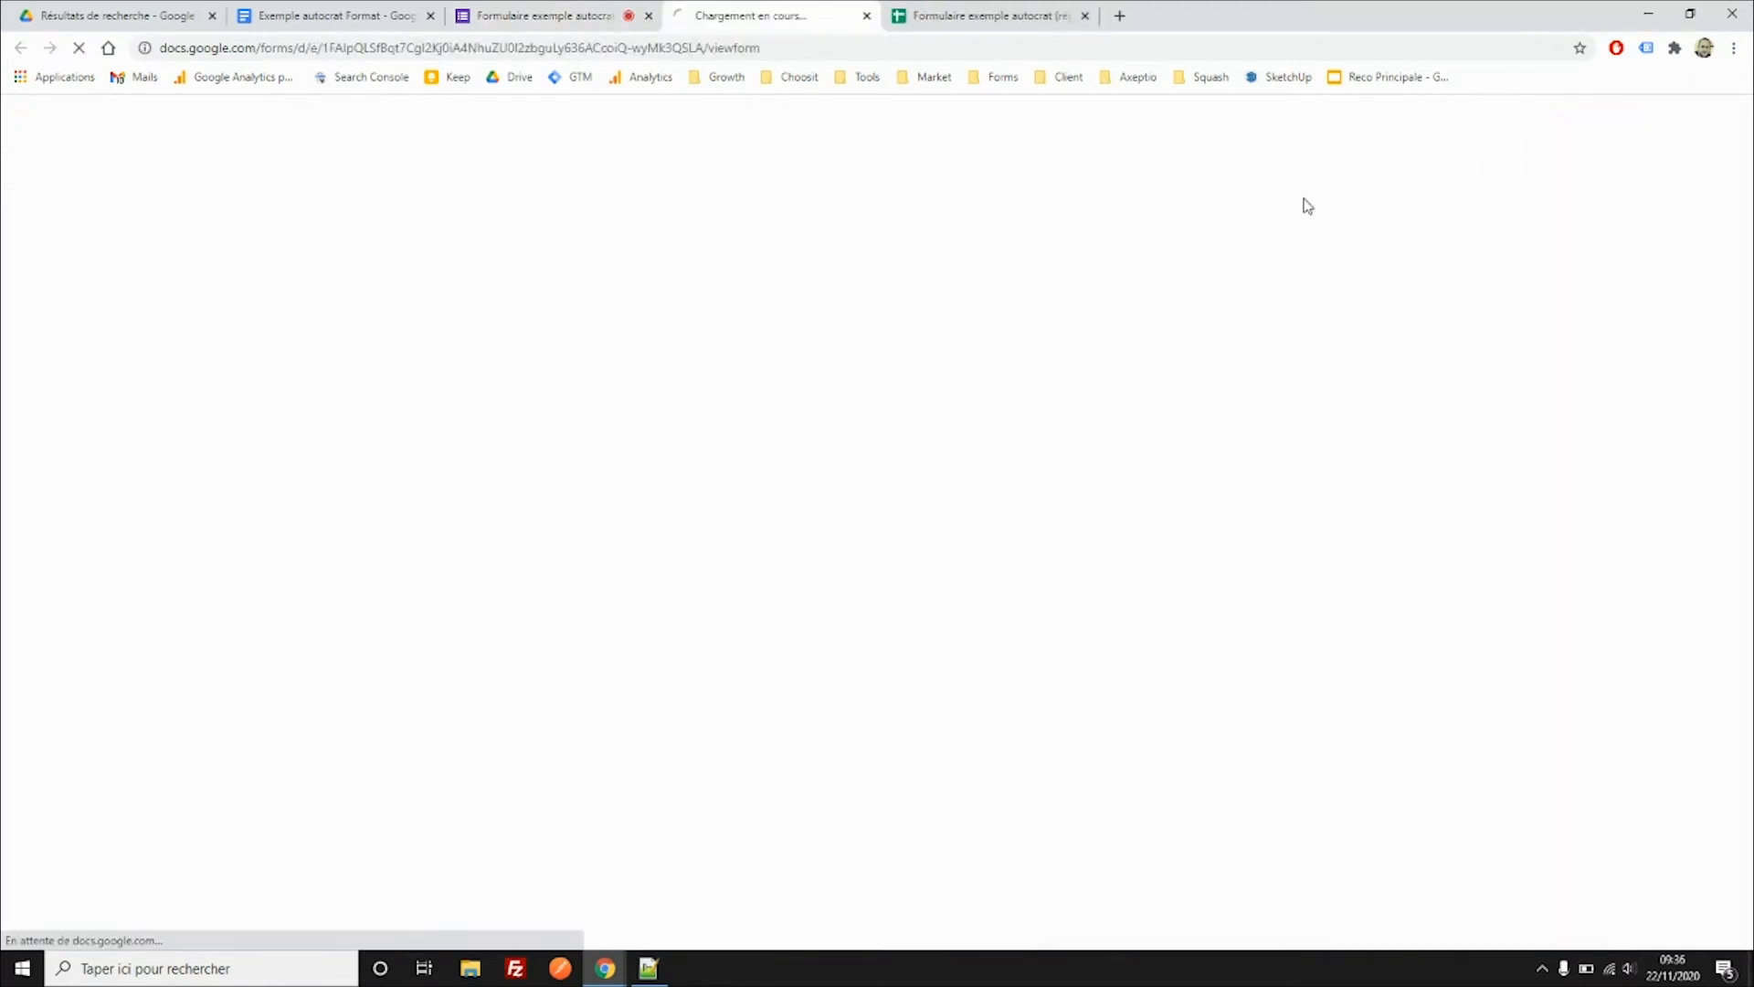
click(695, 277)
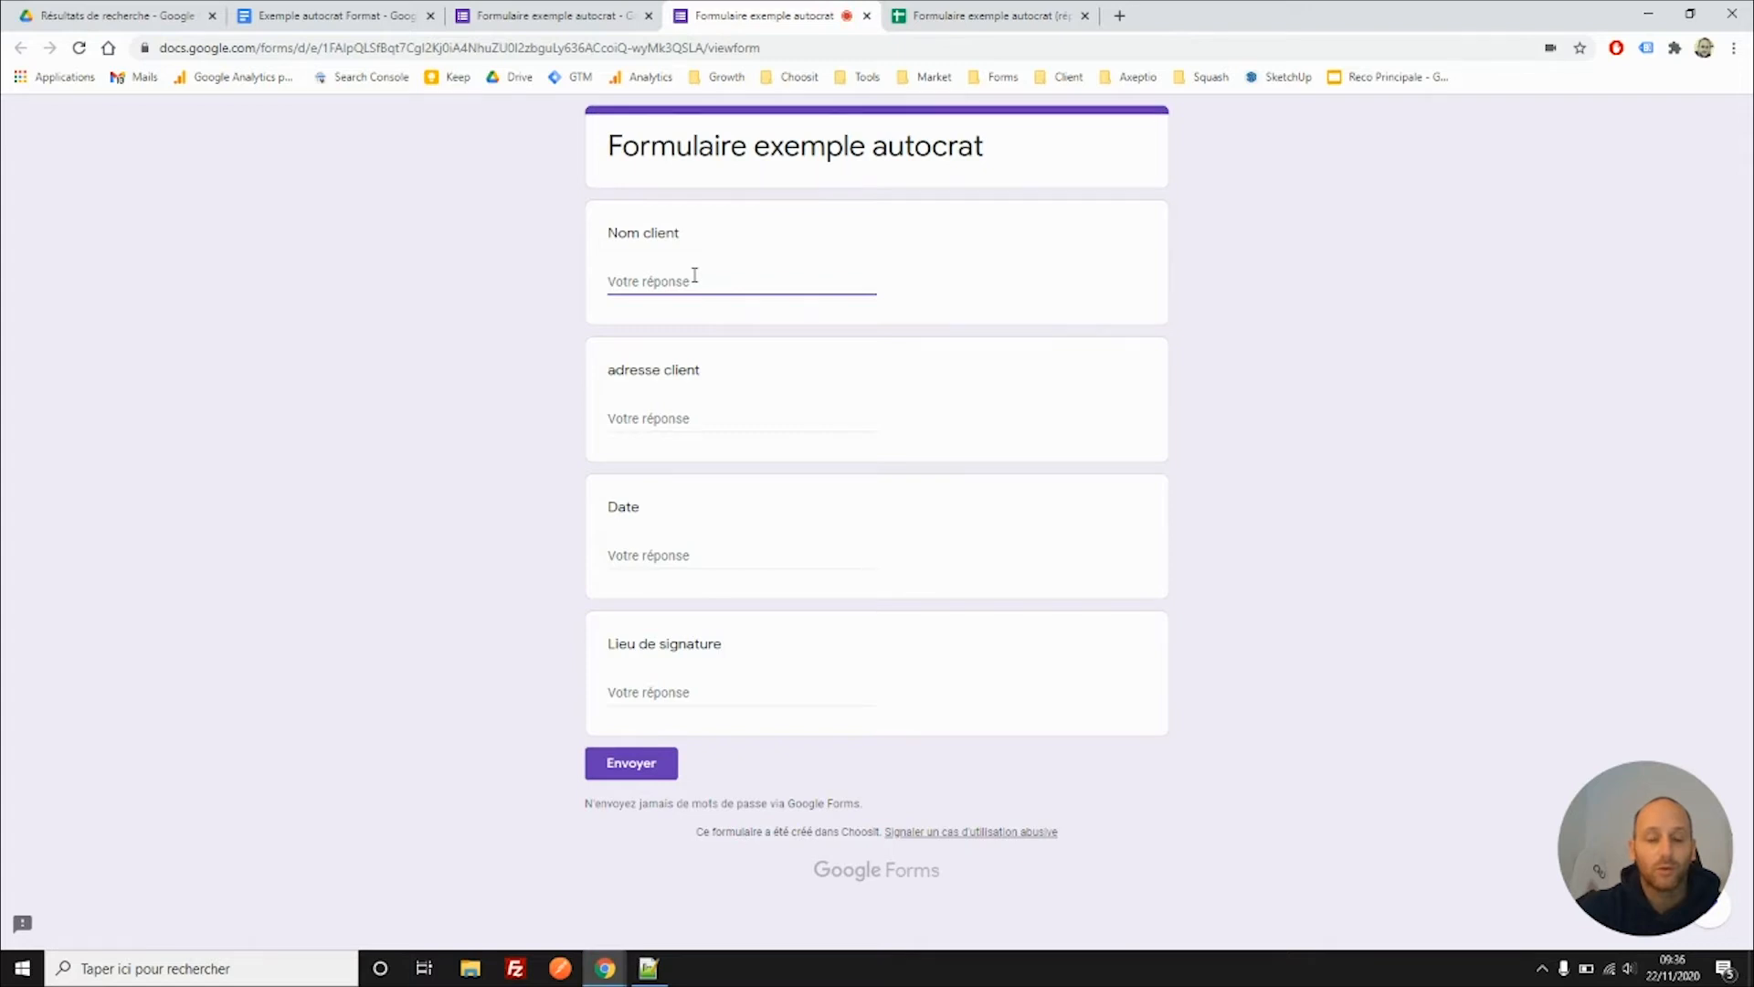
text(La poste)
key(Tab)
text(5)
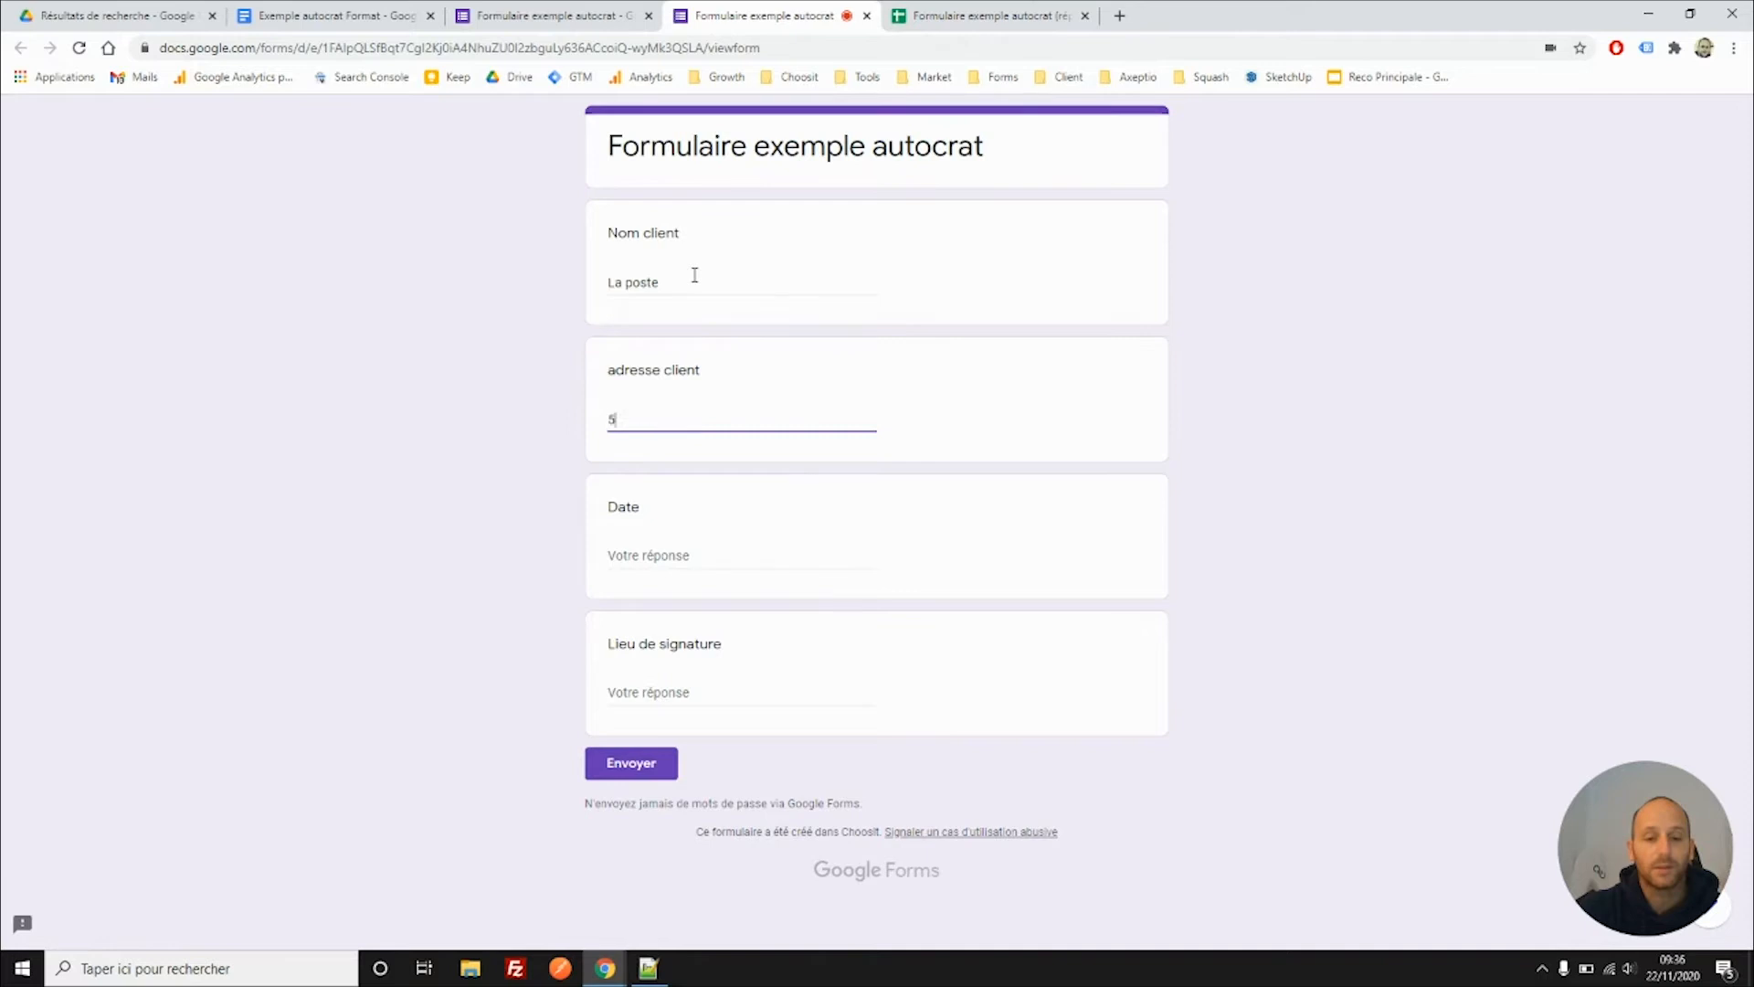
text( rue de la poste, 34000)
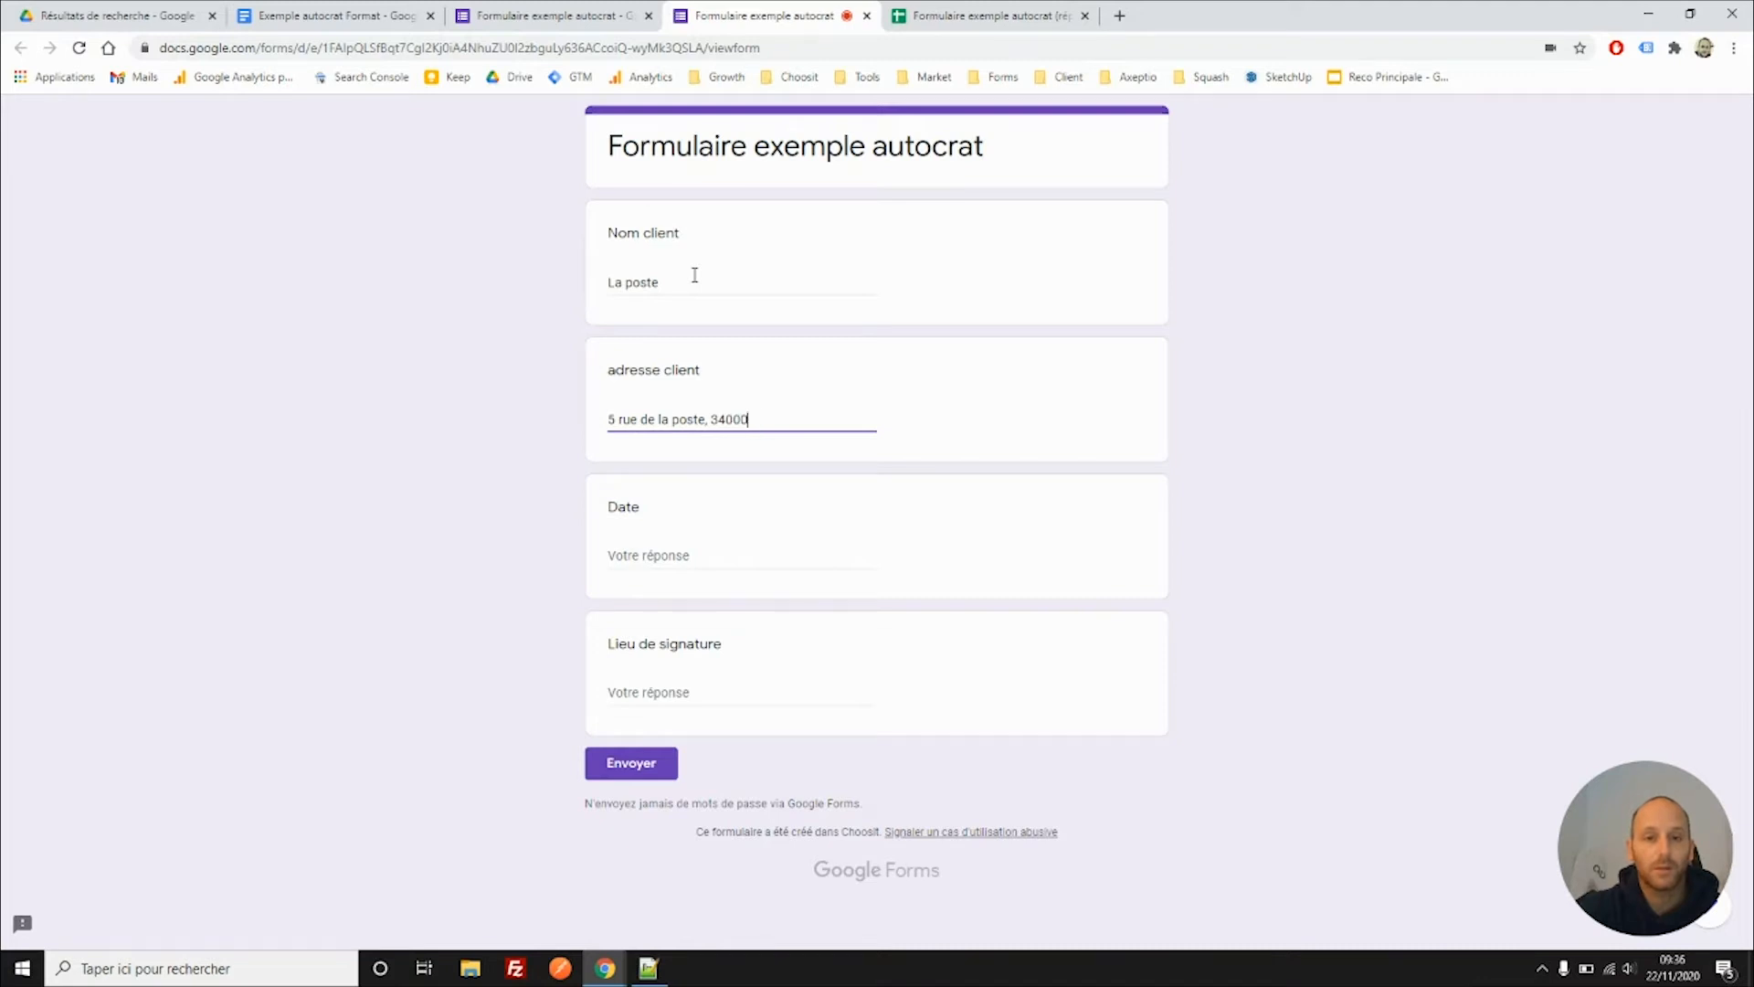
key(BackSpace)
key(BackSpace)
key(Tab)
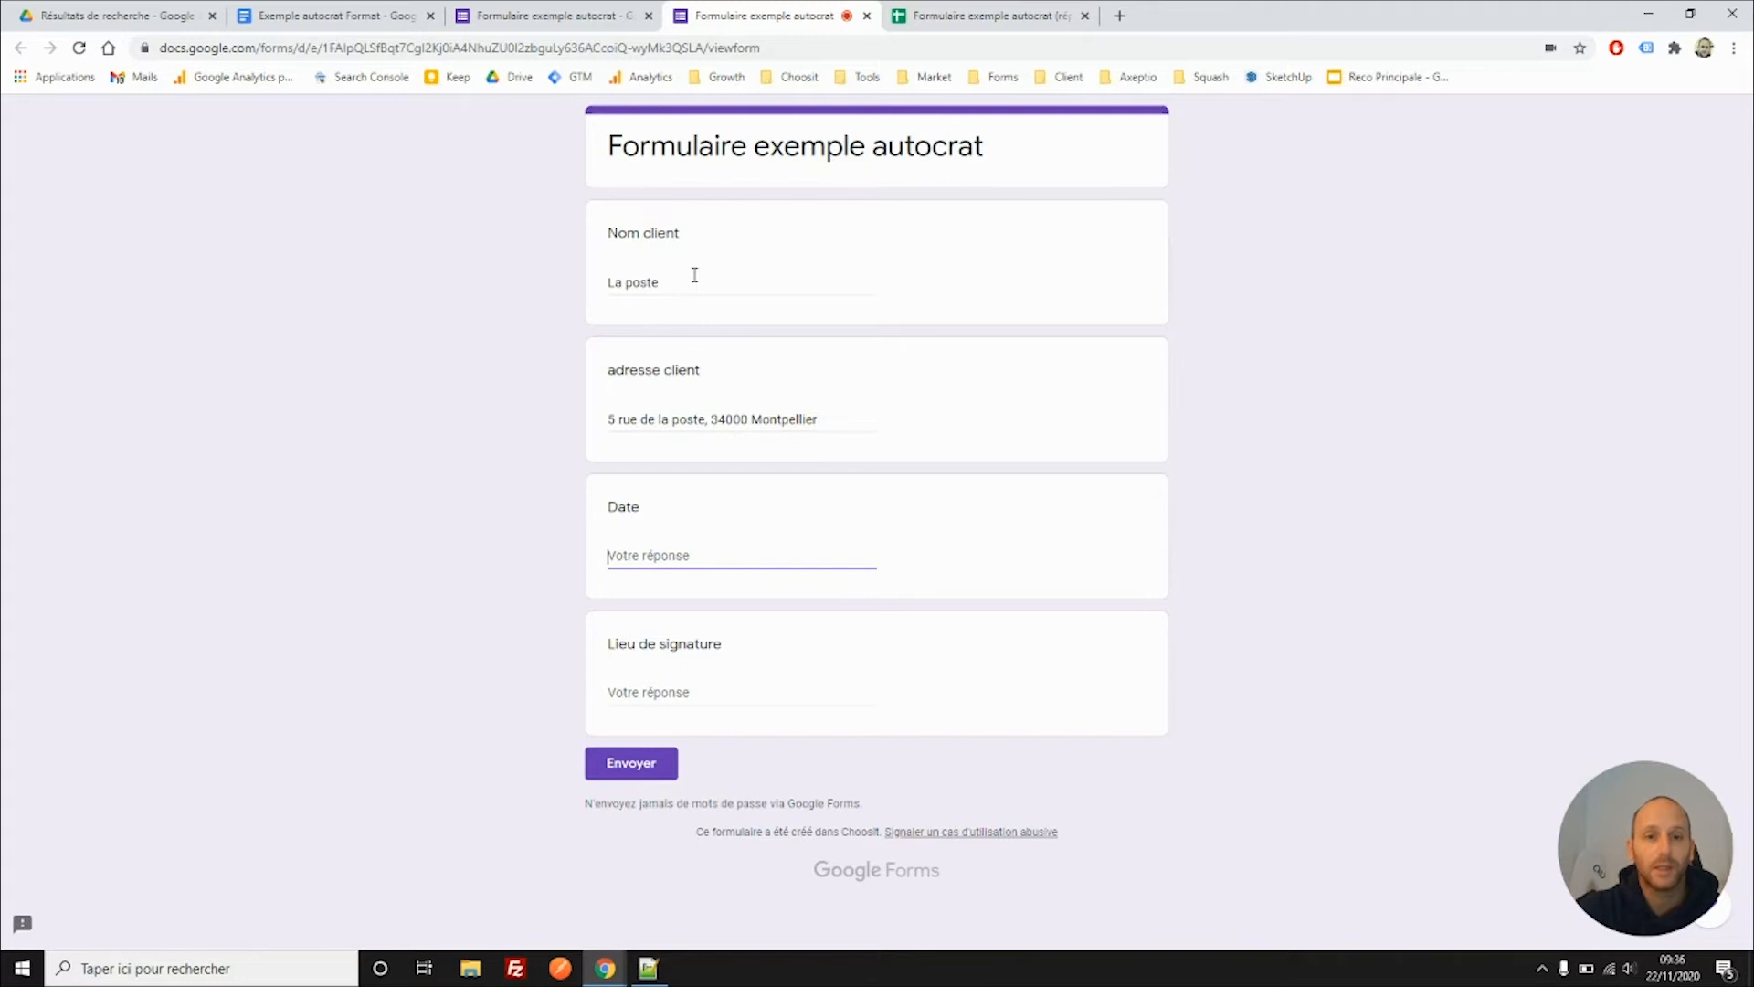
text(22/11)
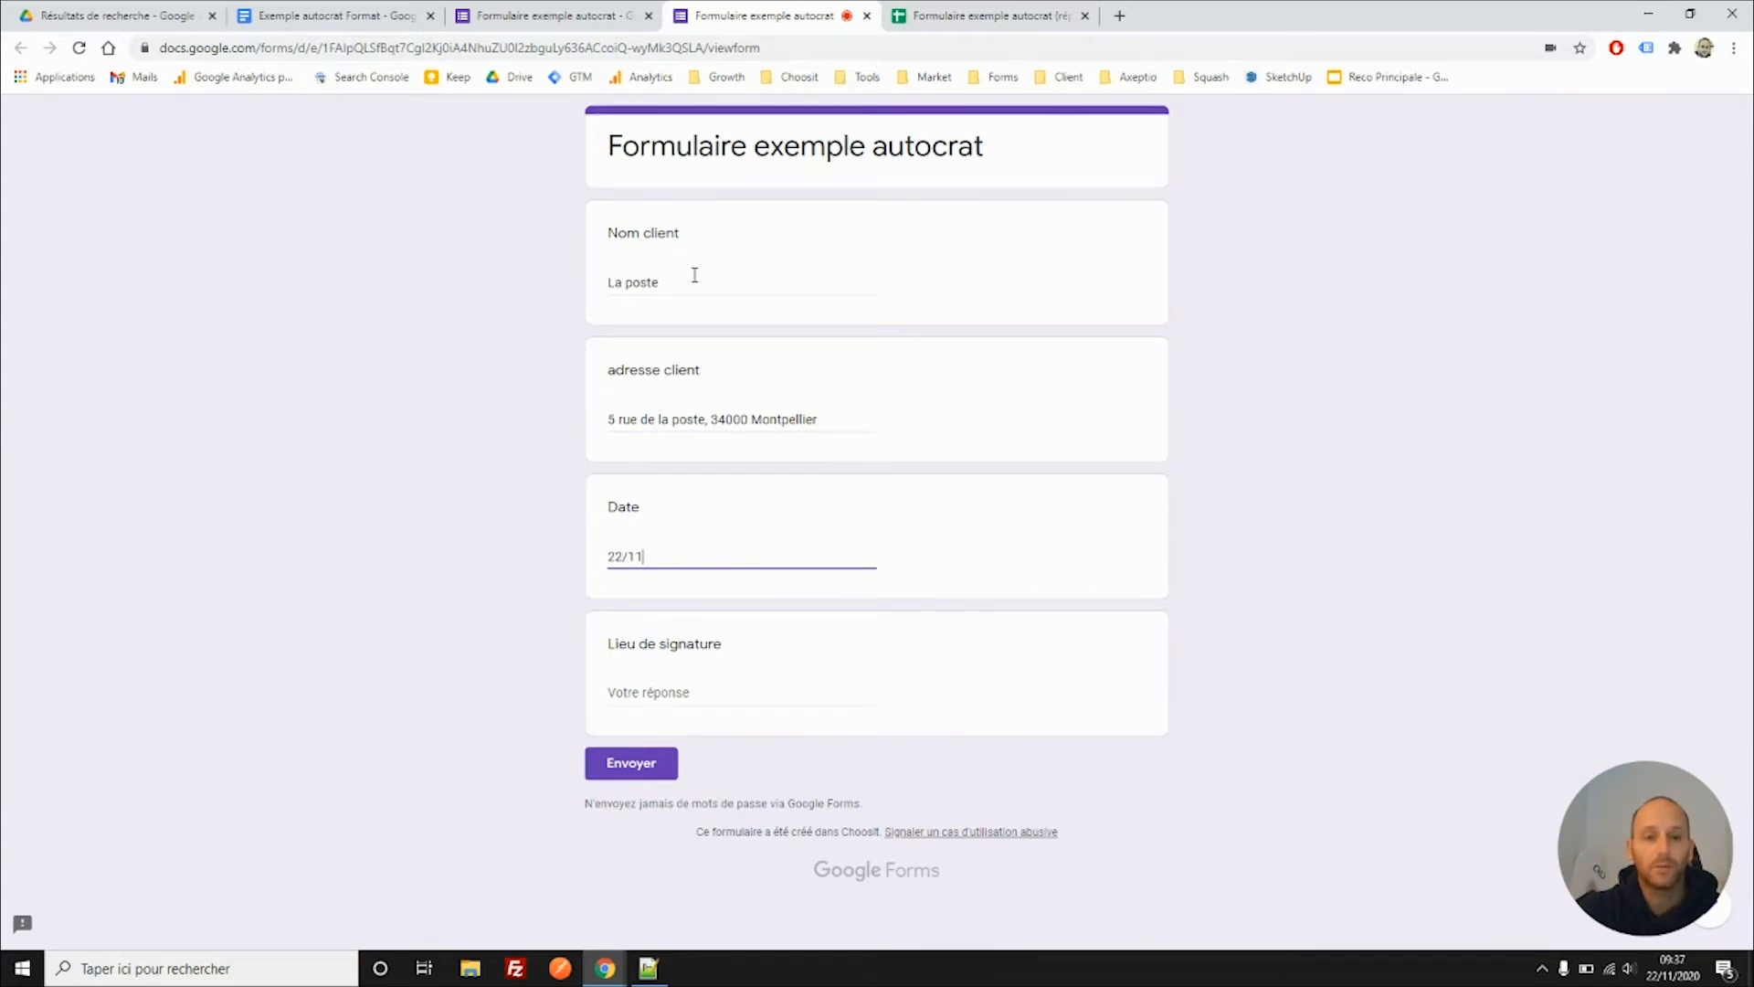
text(/2020)
key(Tab)
text(Montpellier)
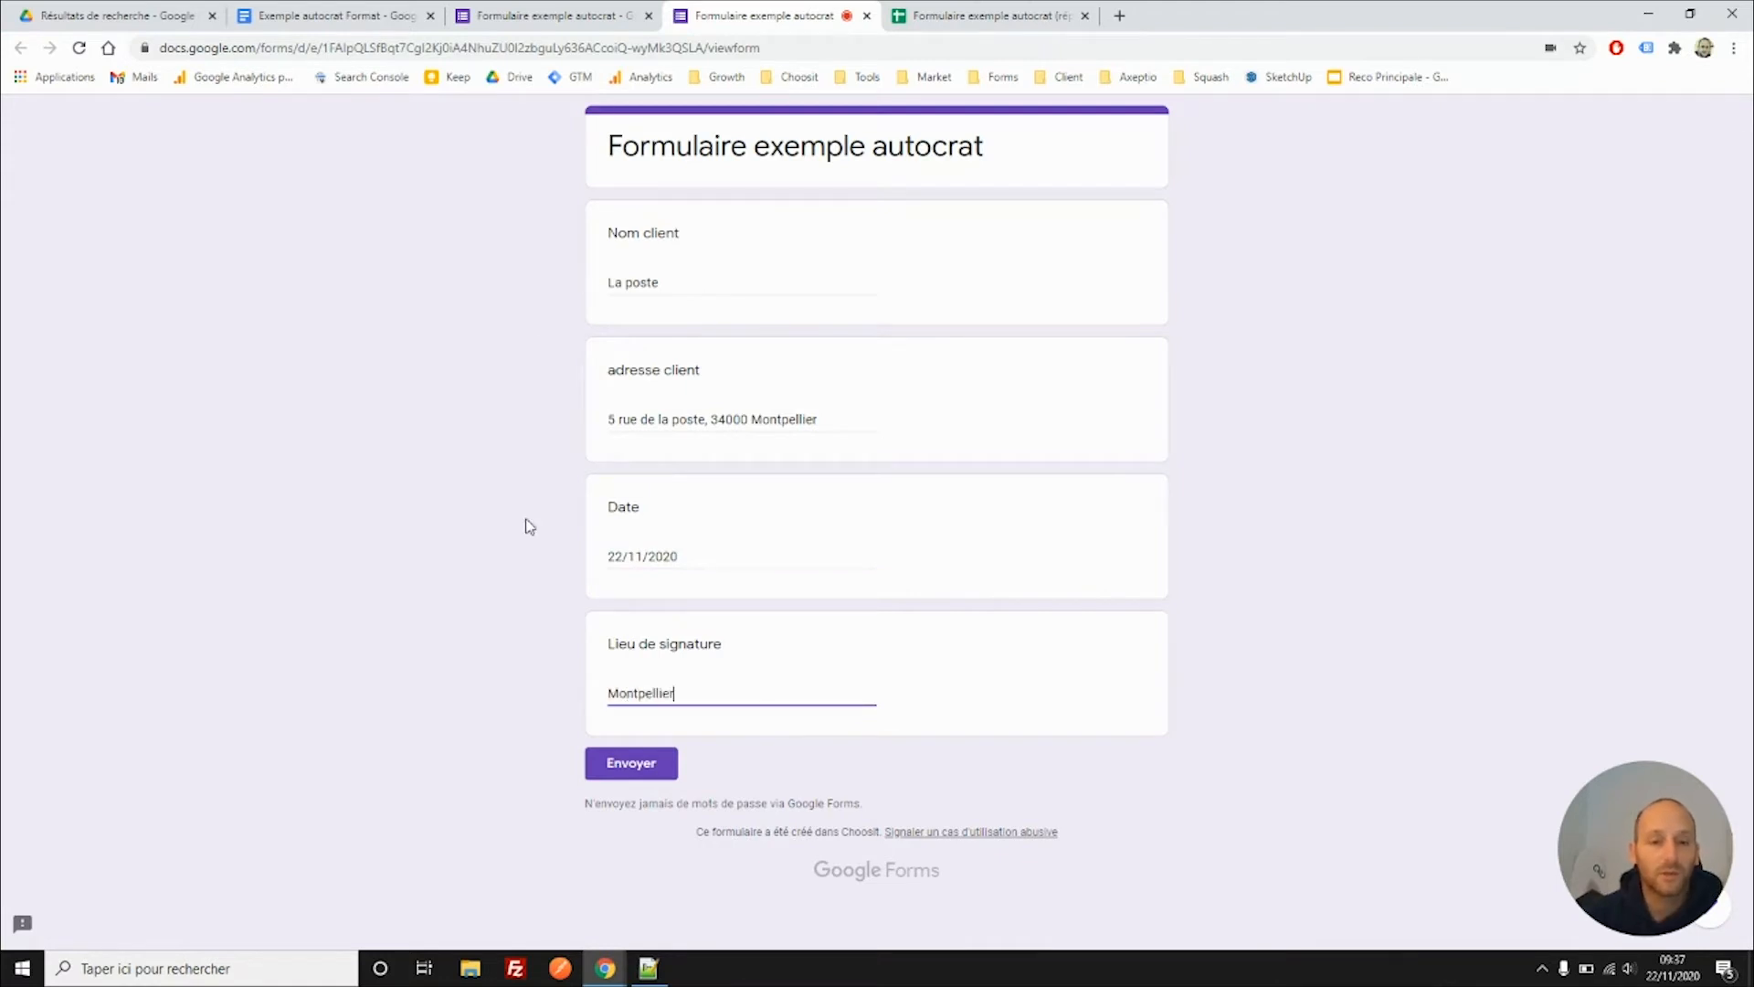
click(637, 760)
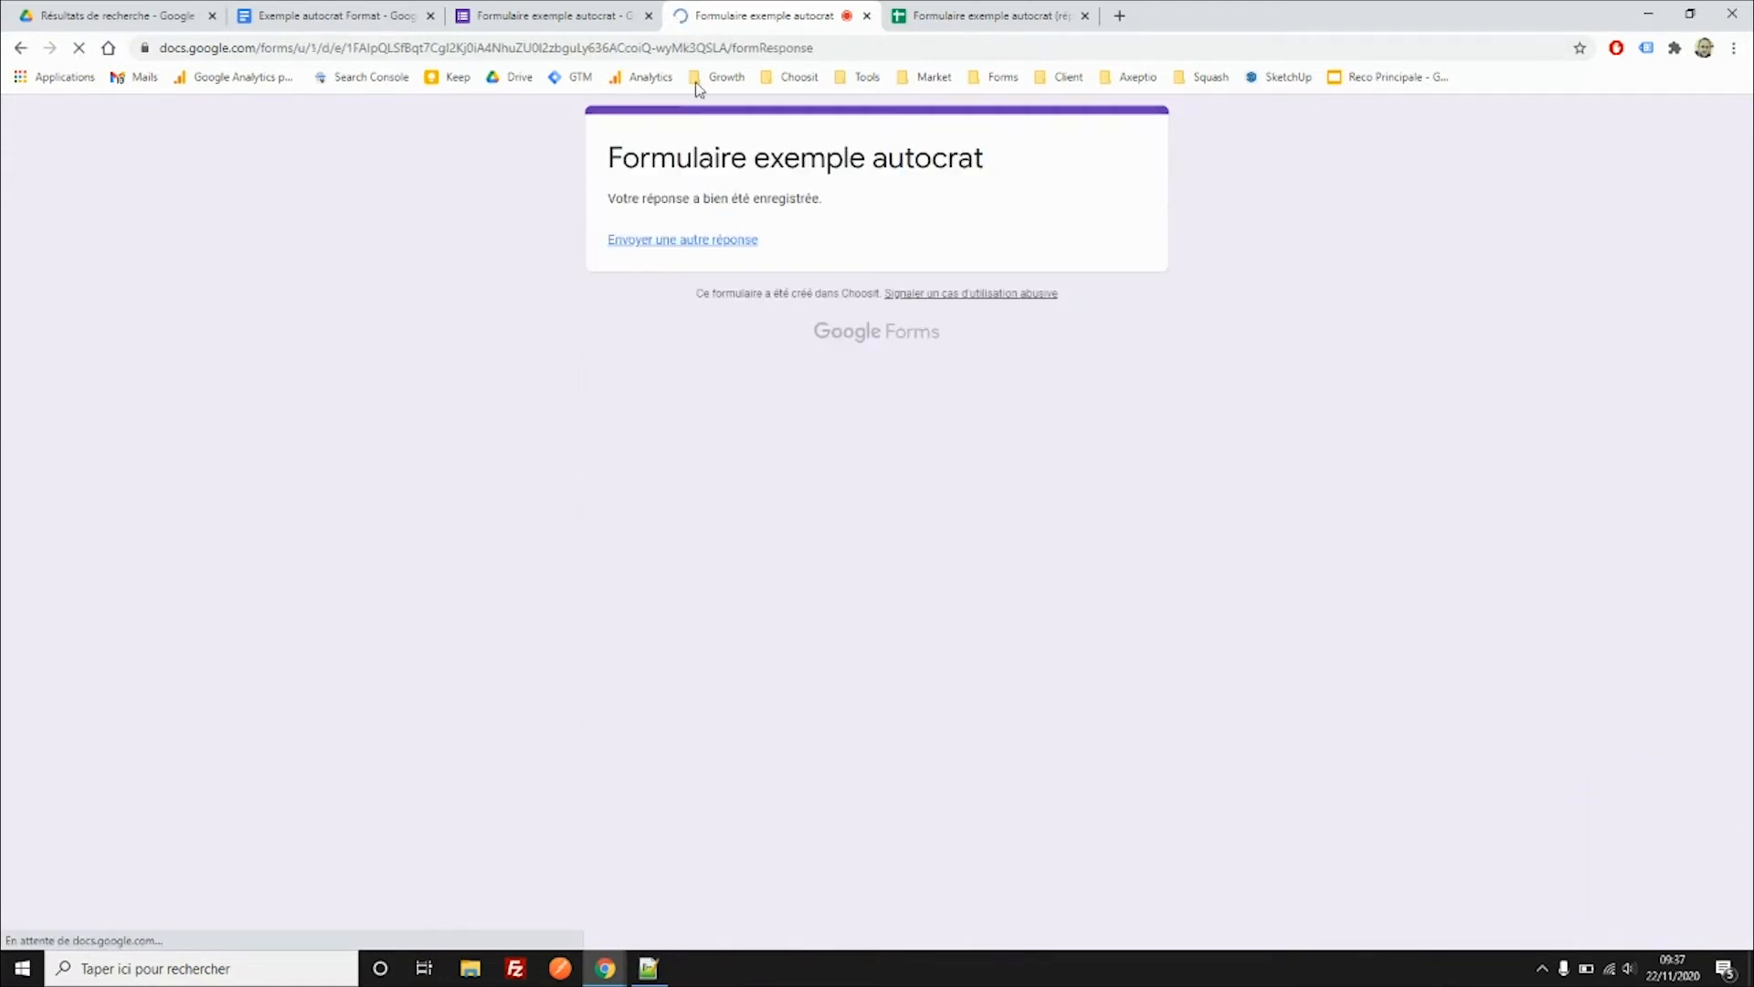
Check the La poste row in the responses sheet, then open the Modules complémentaires menu
click(961, 13)
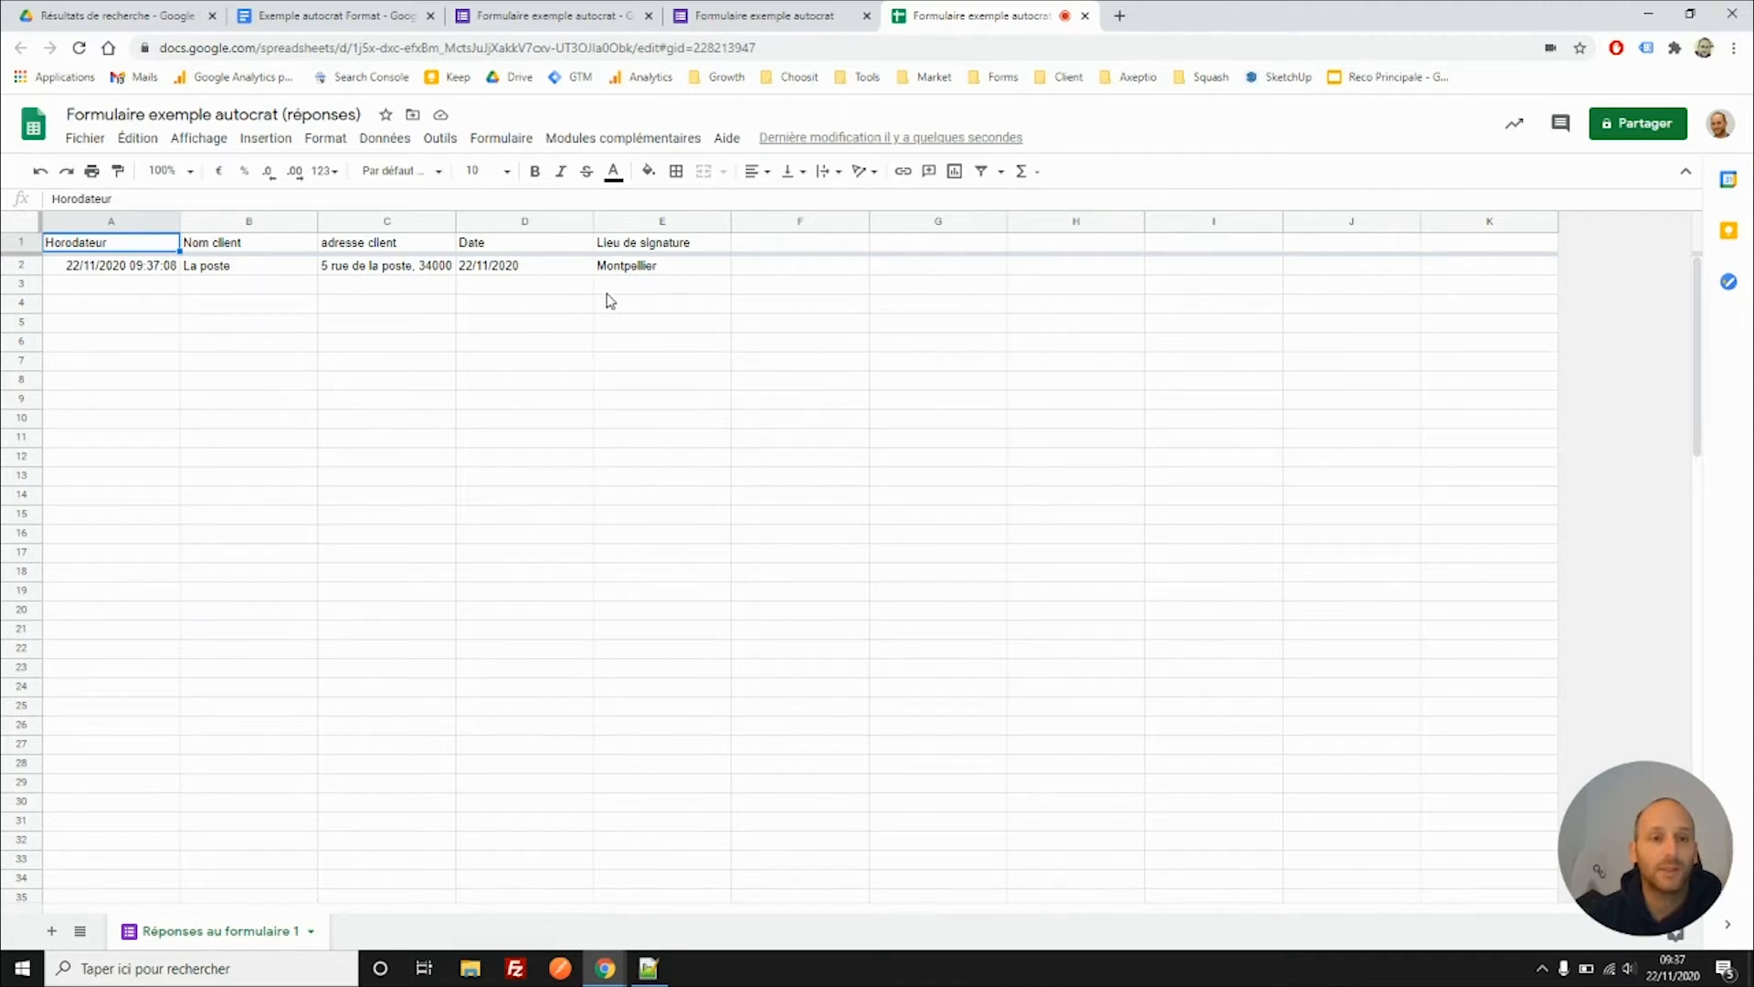
click(380, 18)
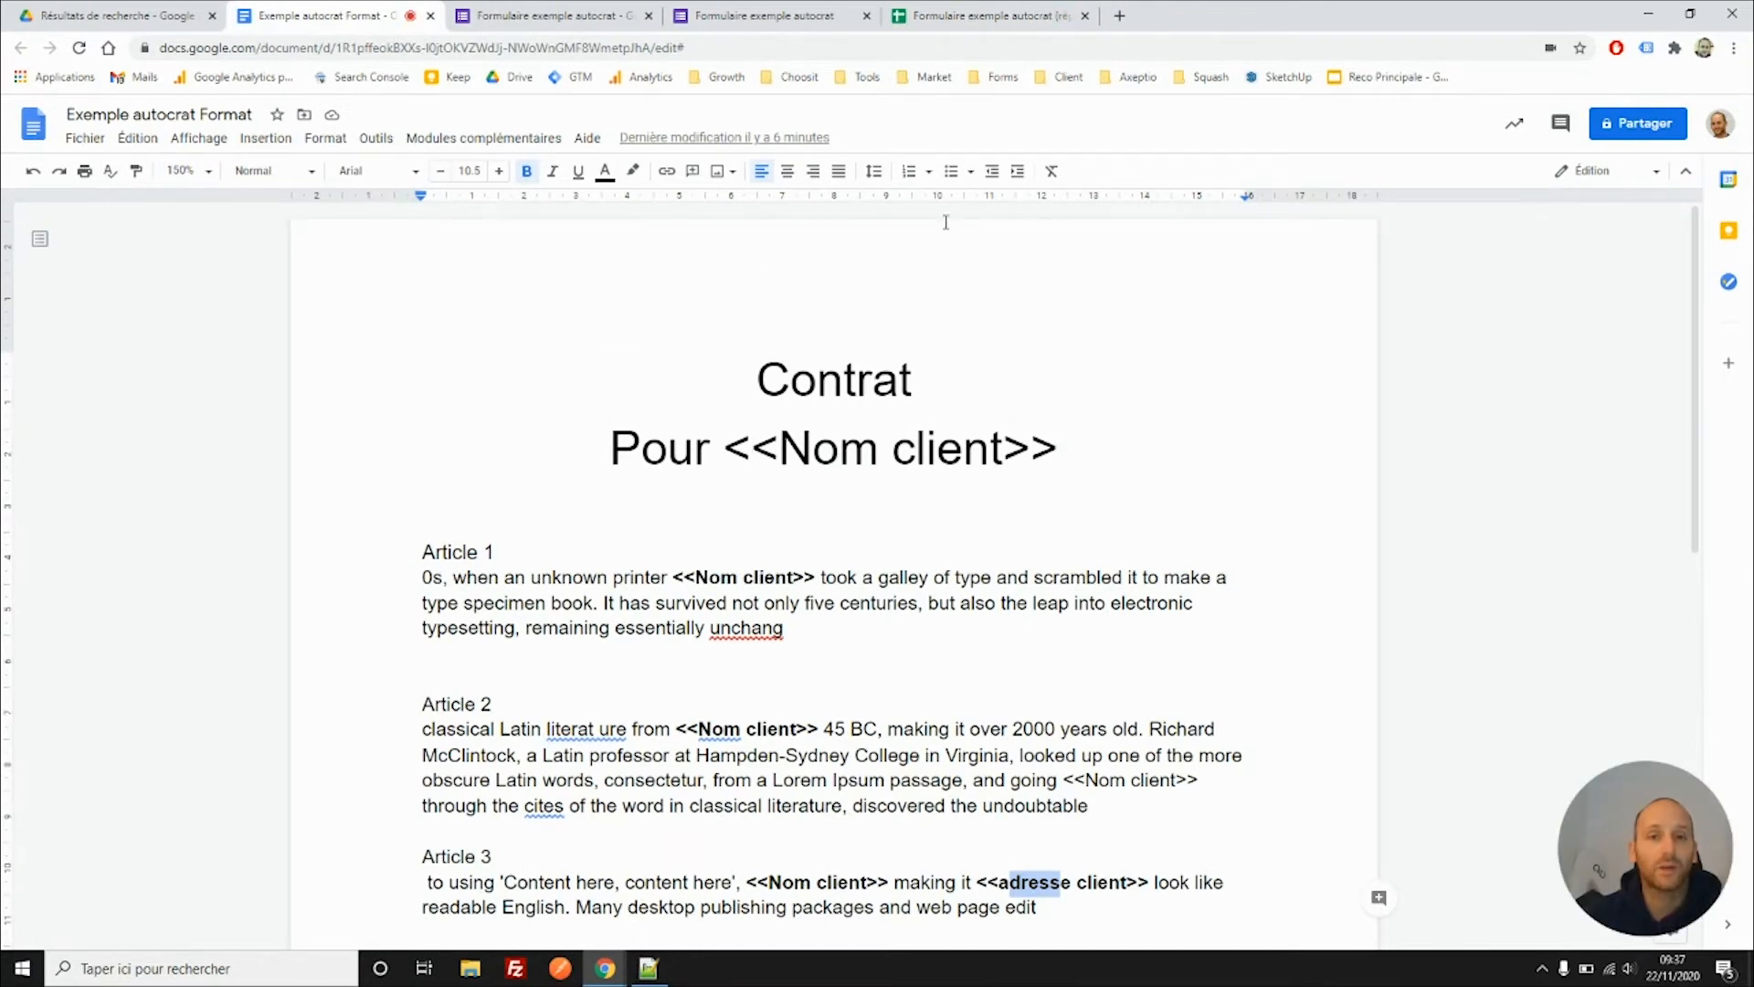
click(956, 22)
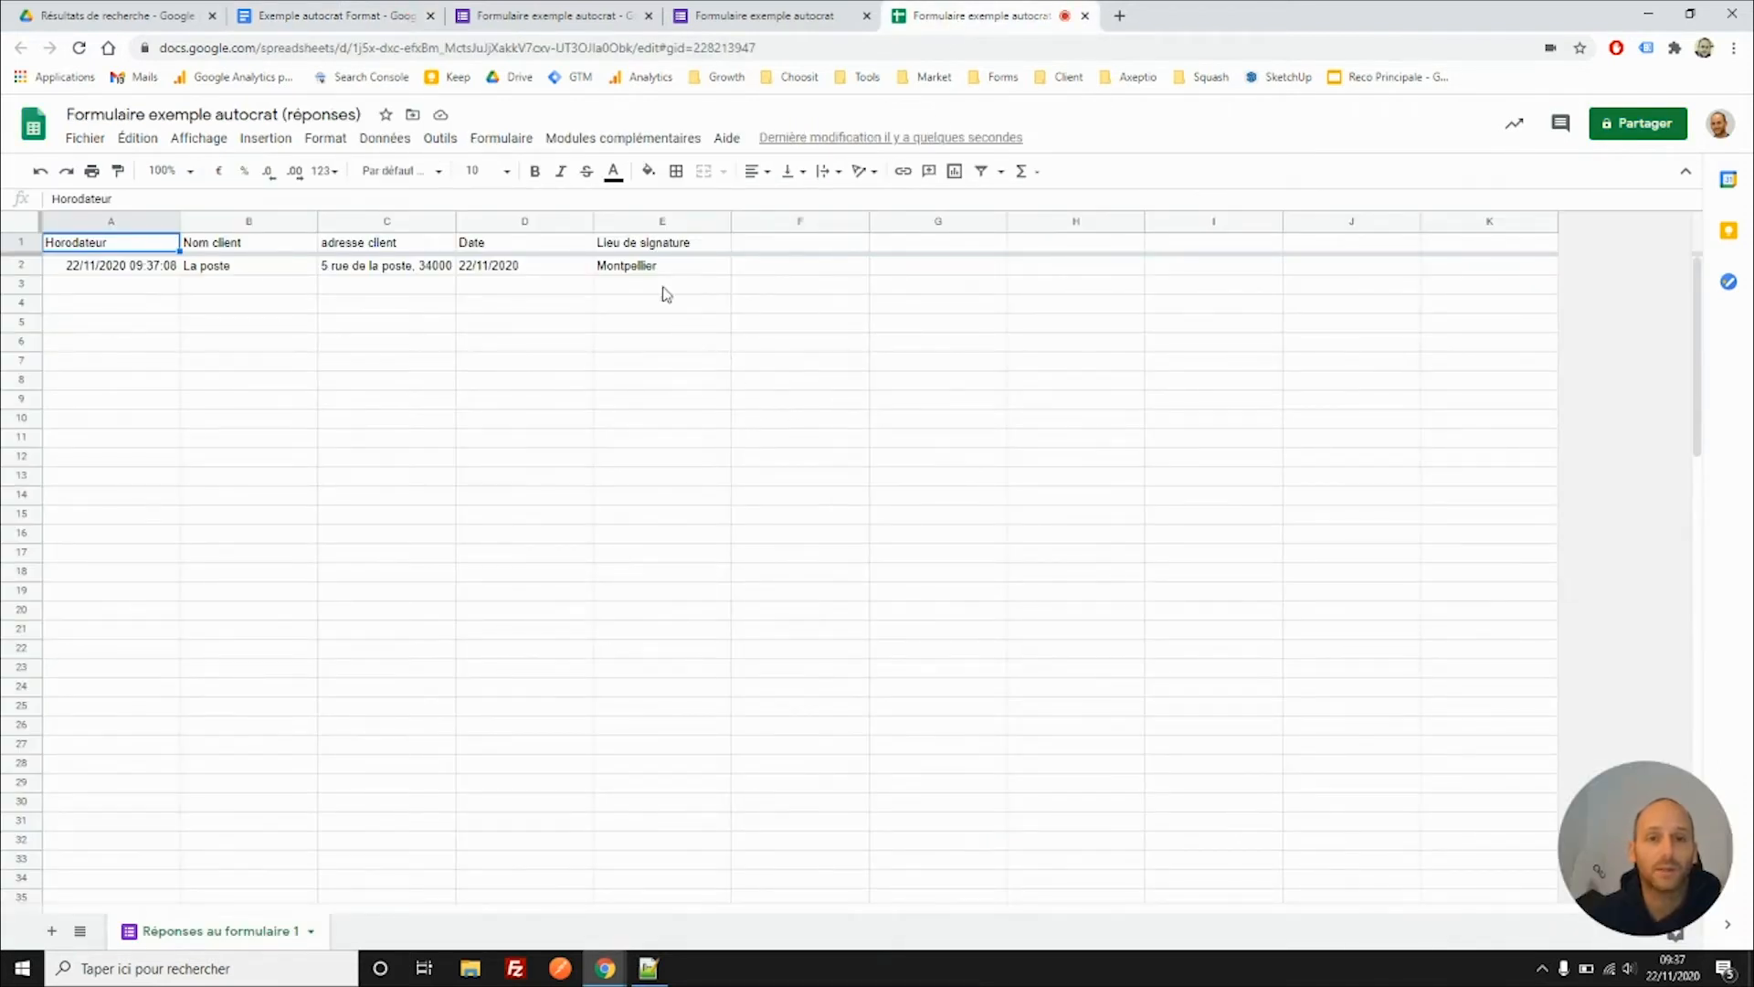
click(590, 141)
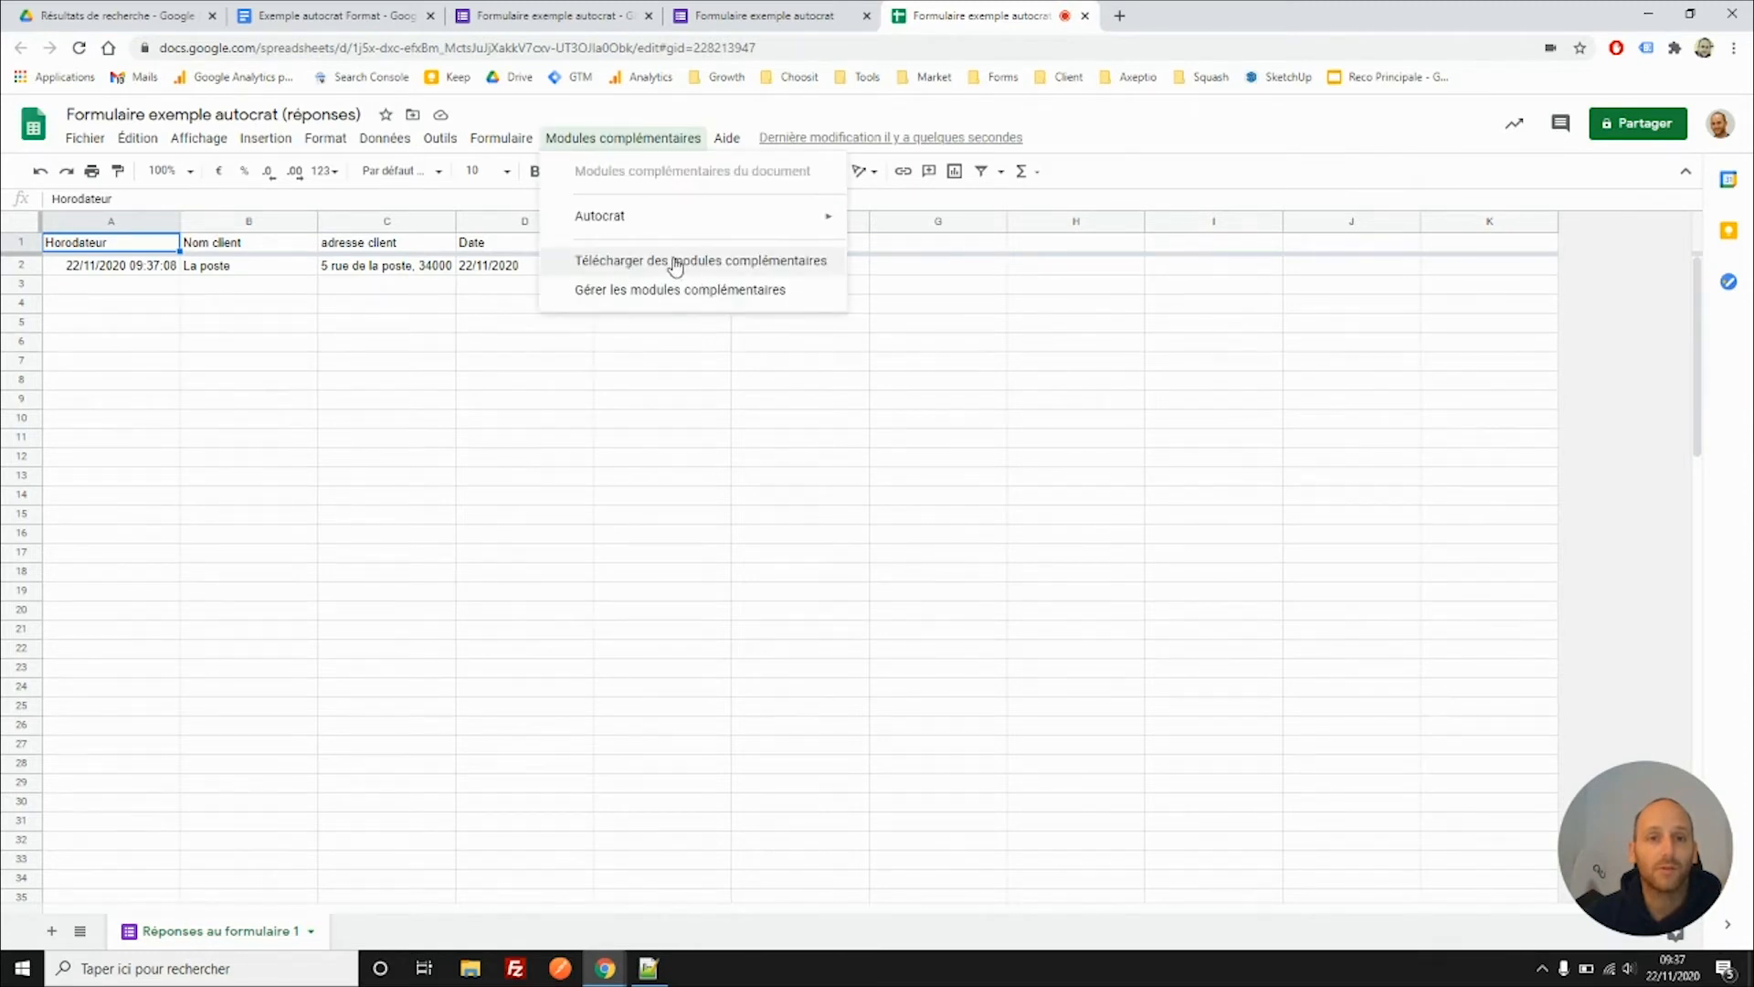
Launch AutoCrat from Modules complémentaires and start a NEW JOB
mouse_move(683, 222)
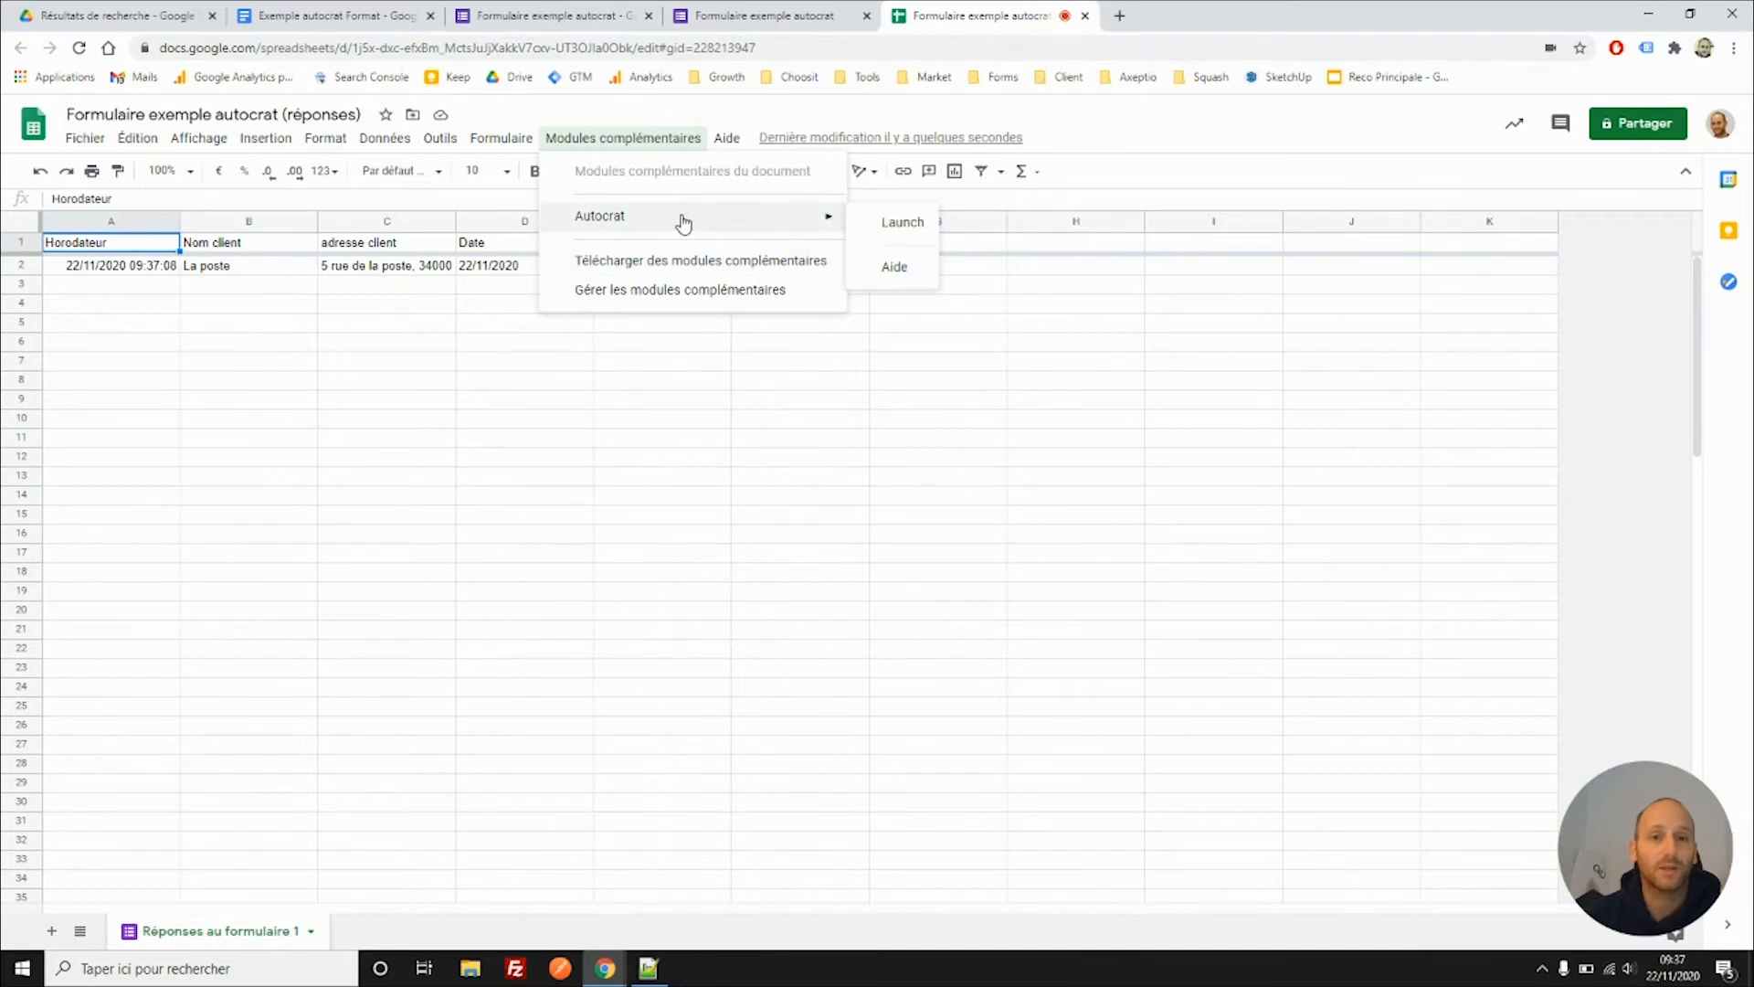
click(903, 224)
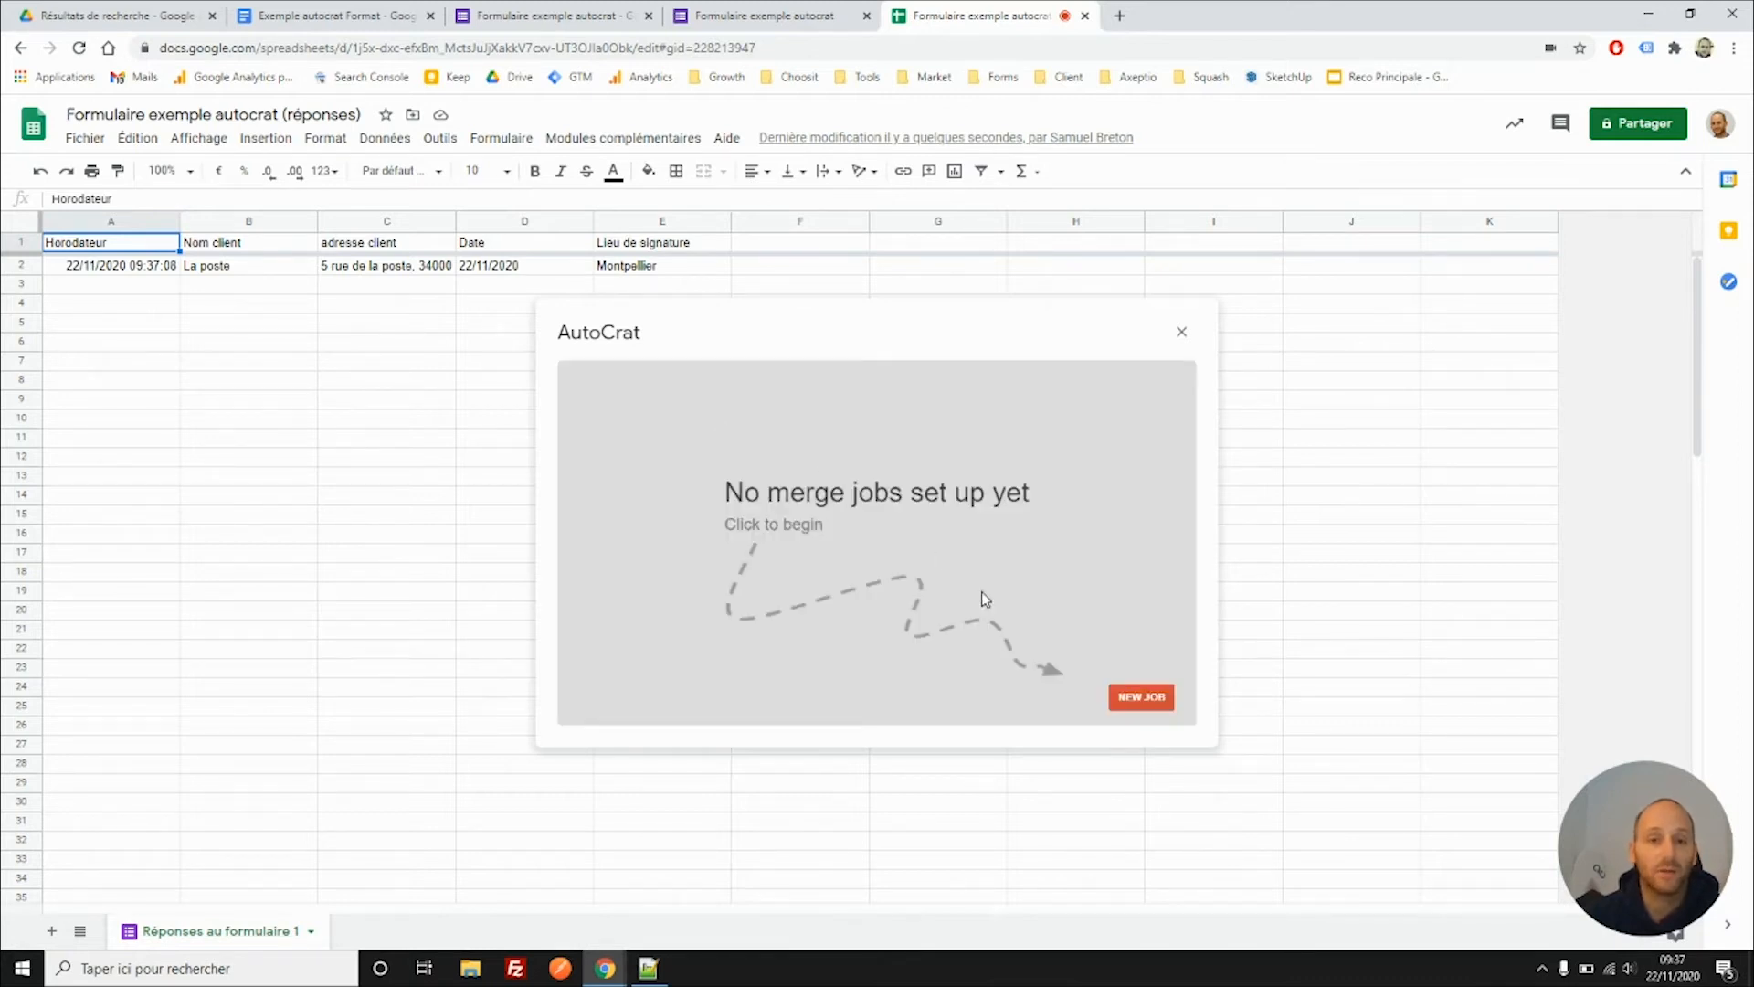
click(1131, 701)
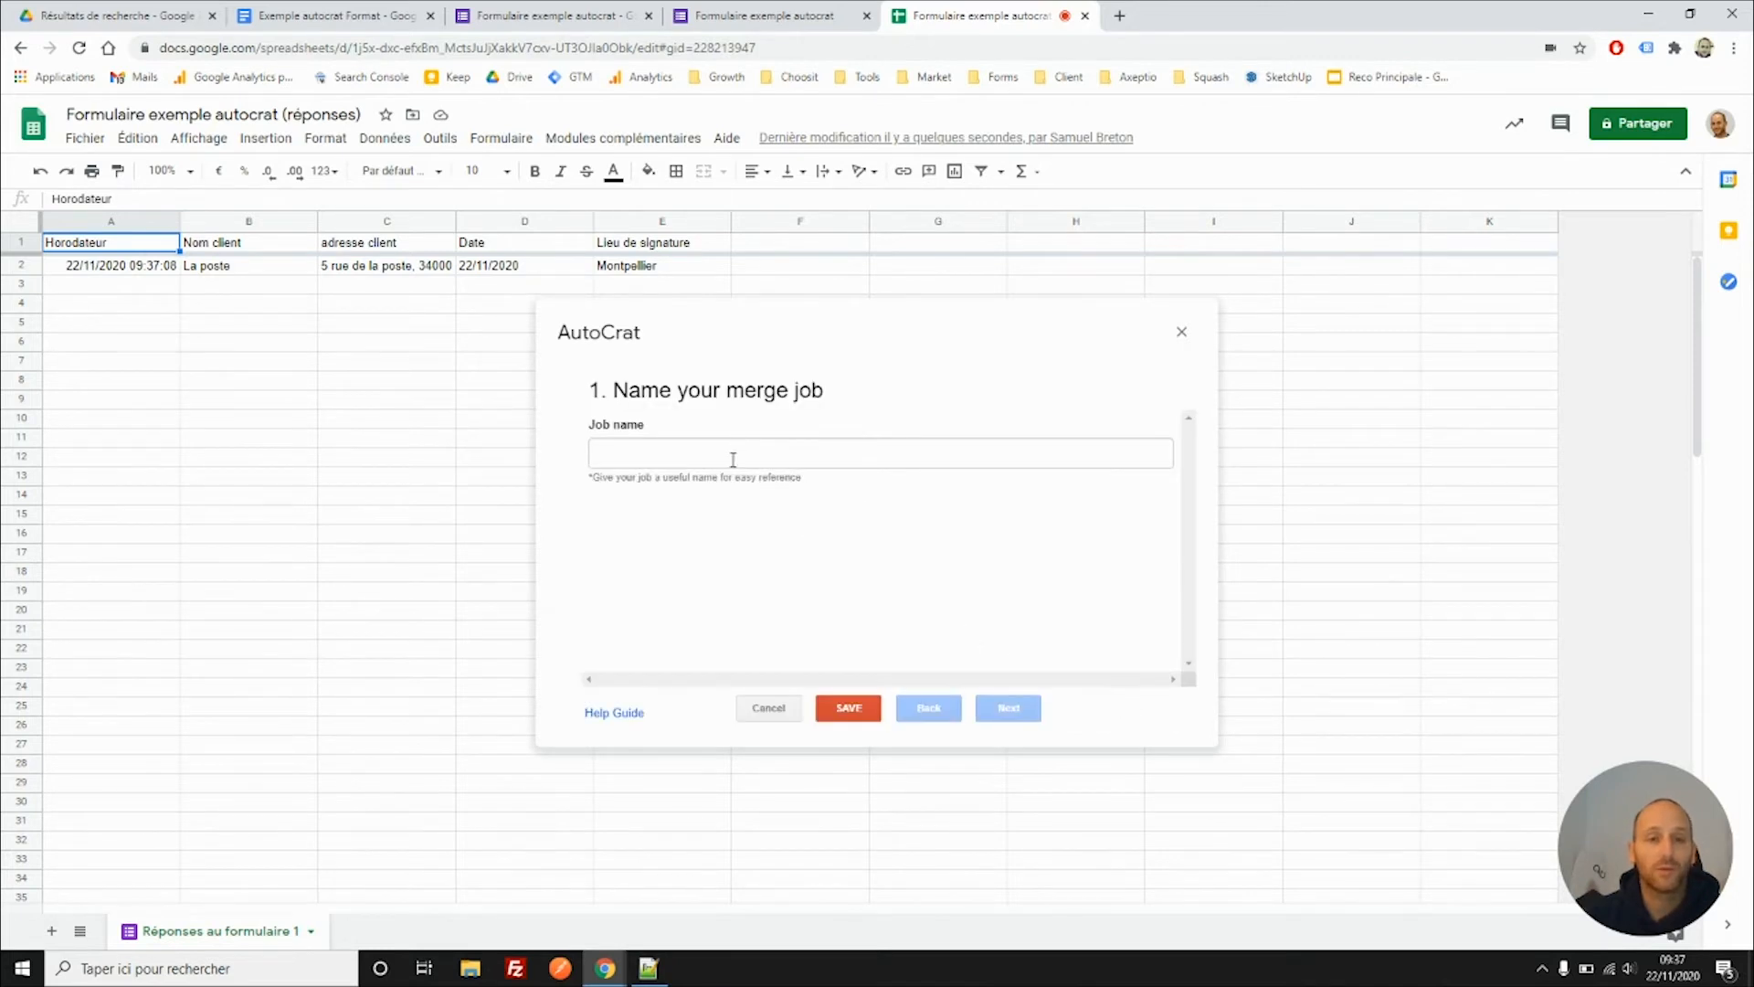
Name the job 'Création contract' and choose the Exemple autocrat Format Doc from Drive as template
click(733, 459)
text(Créa)
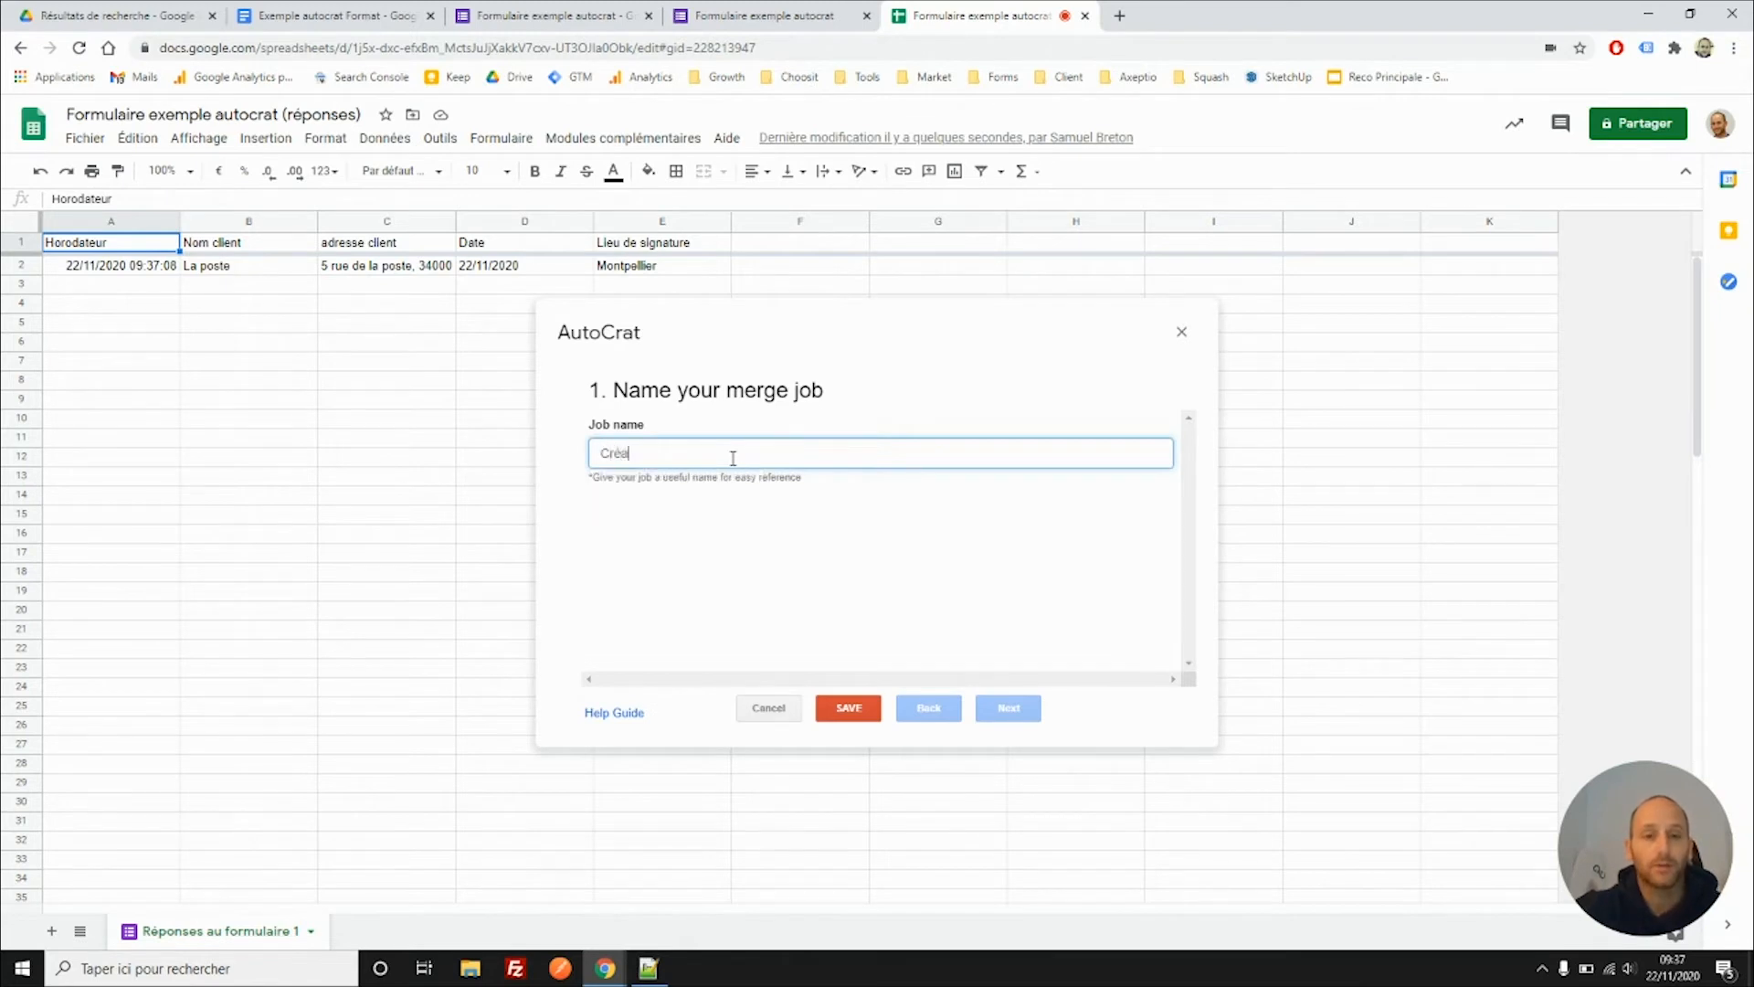
text(tion contract)
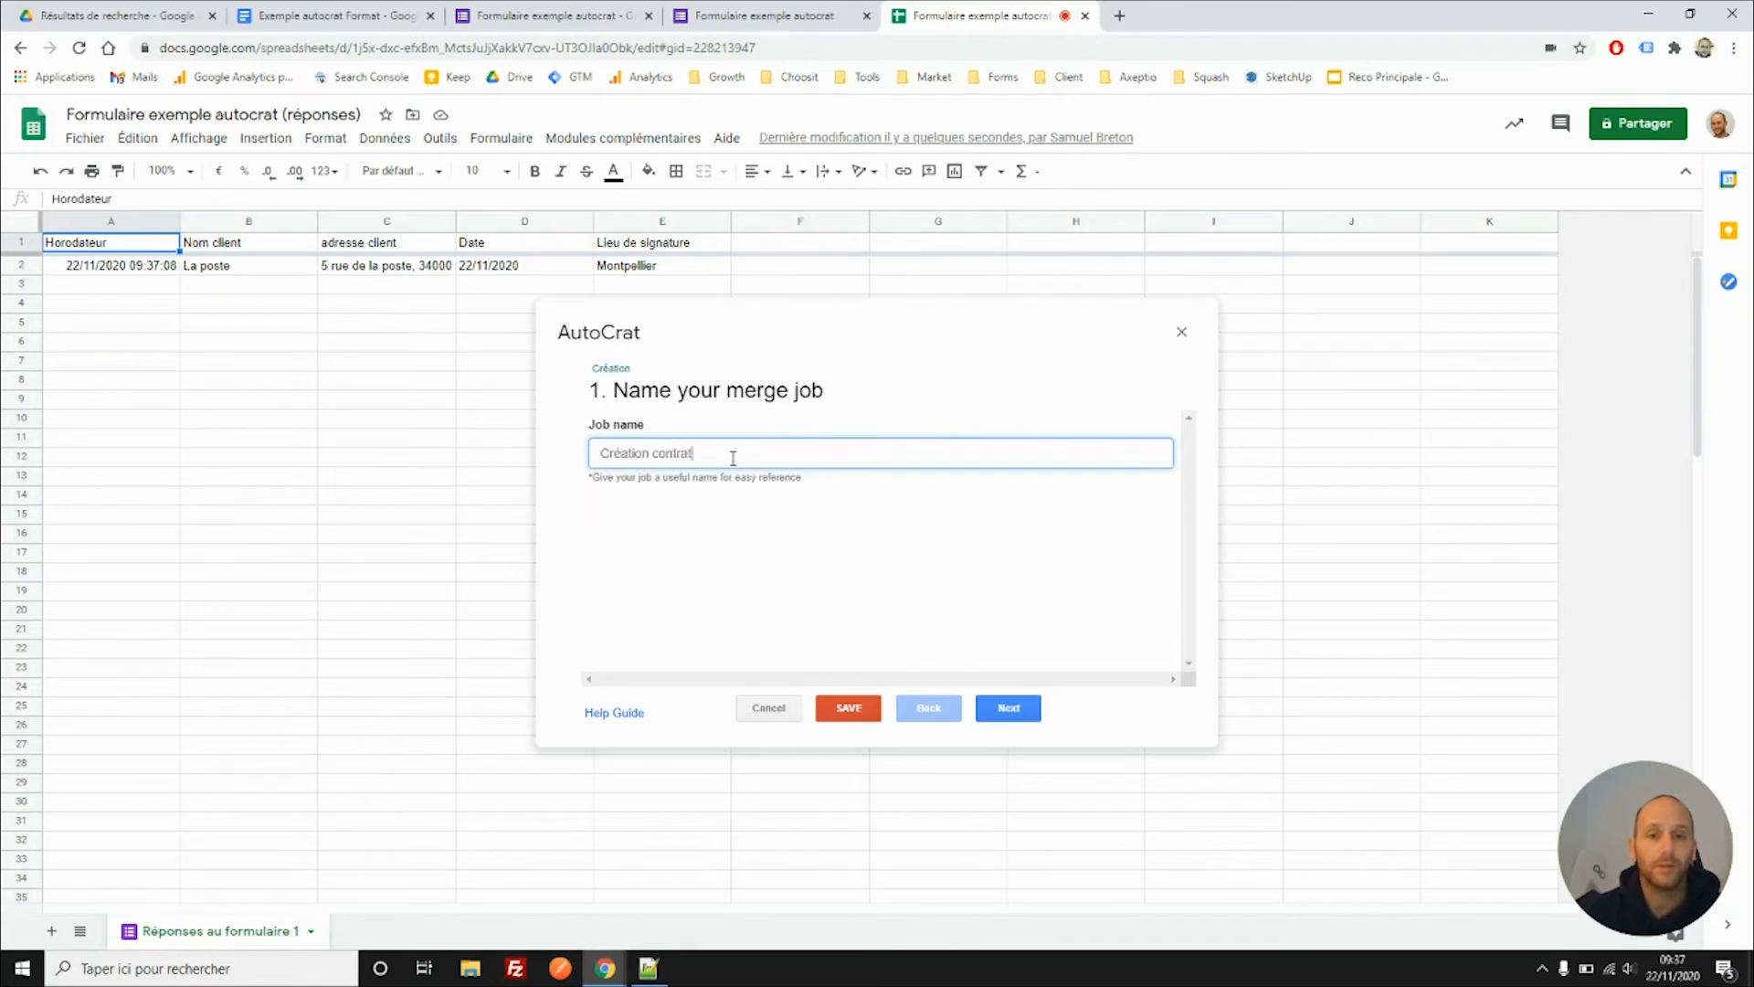
click(1010, 710)
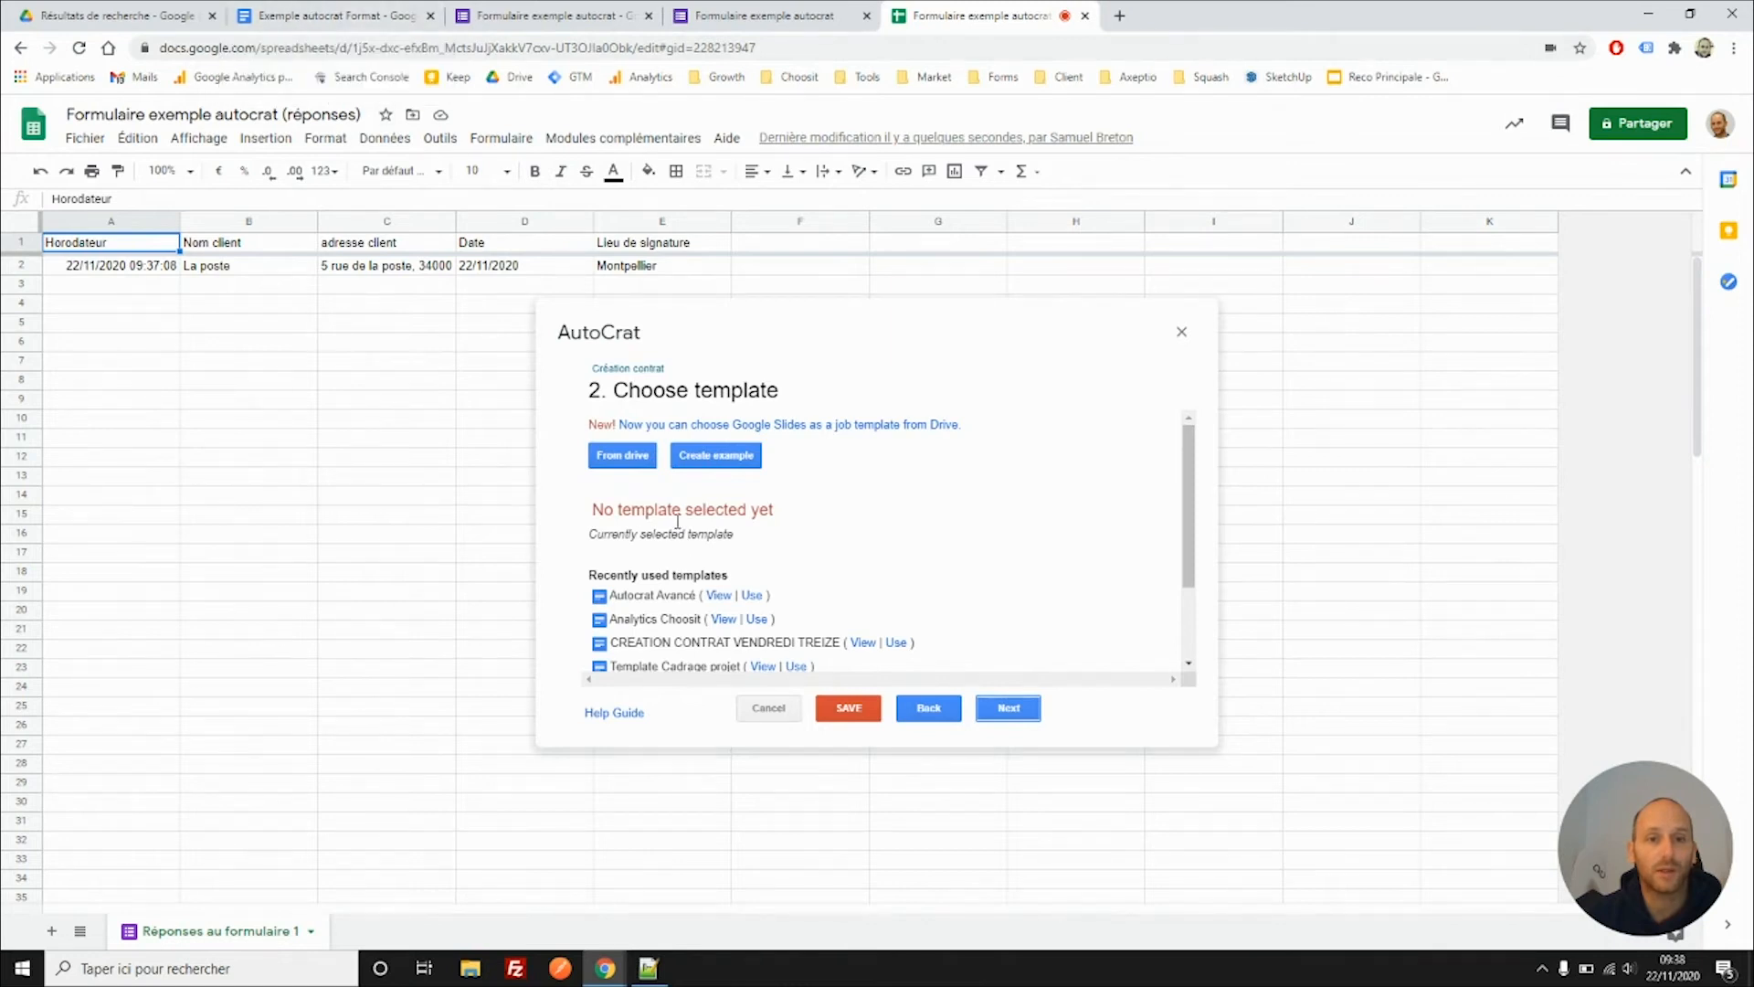
click(631, 458)
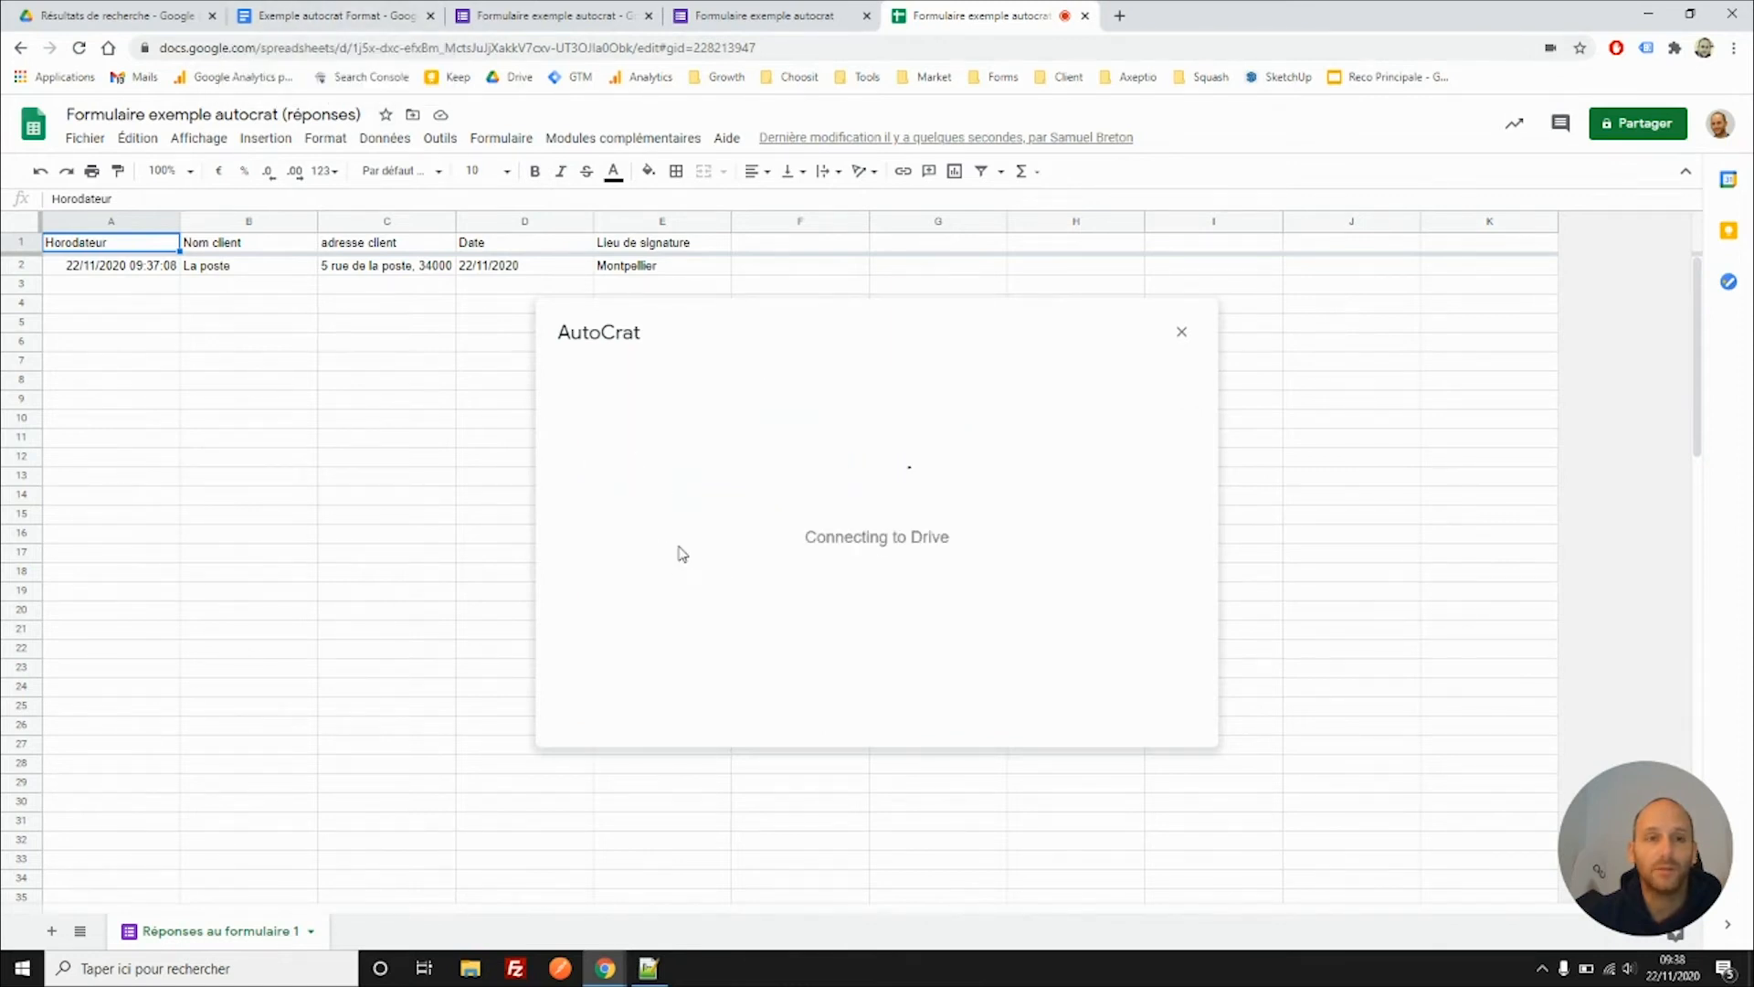
click(716, 394)
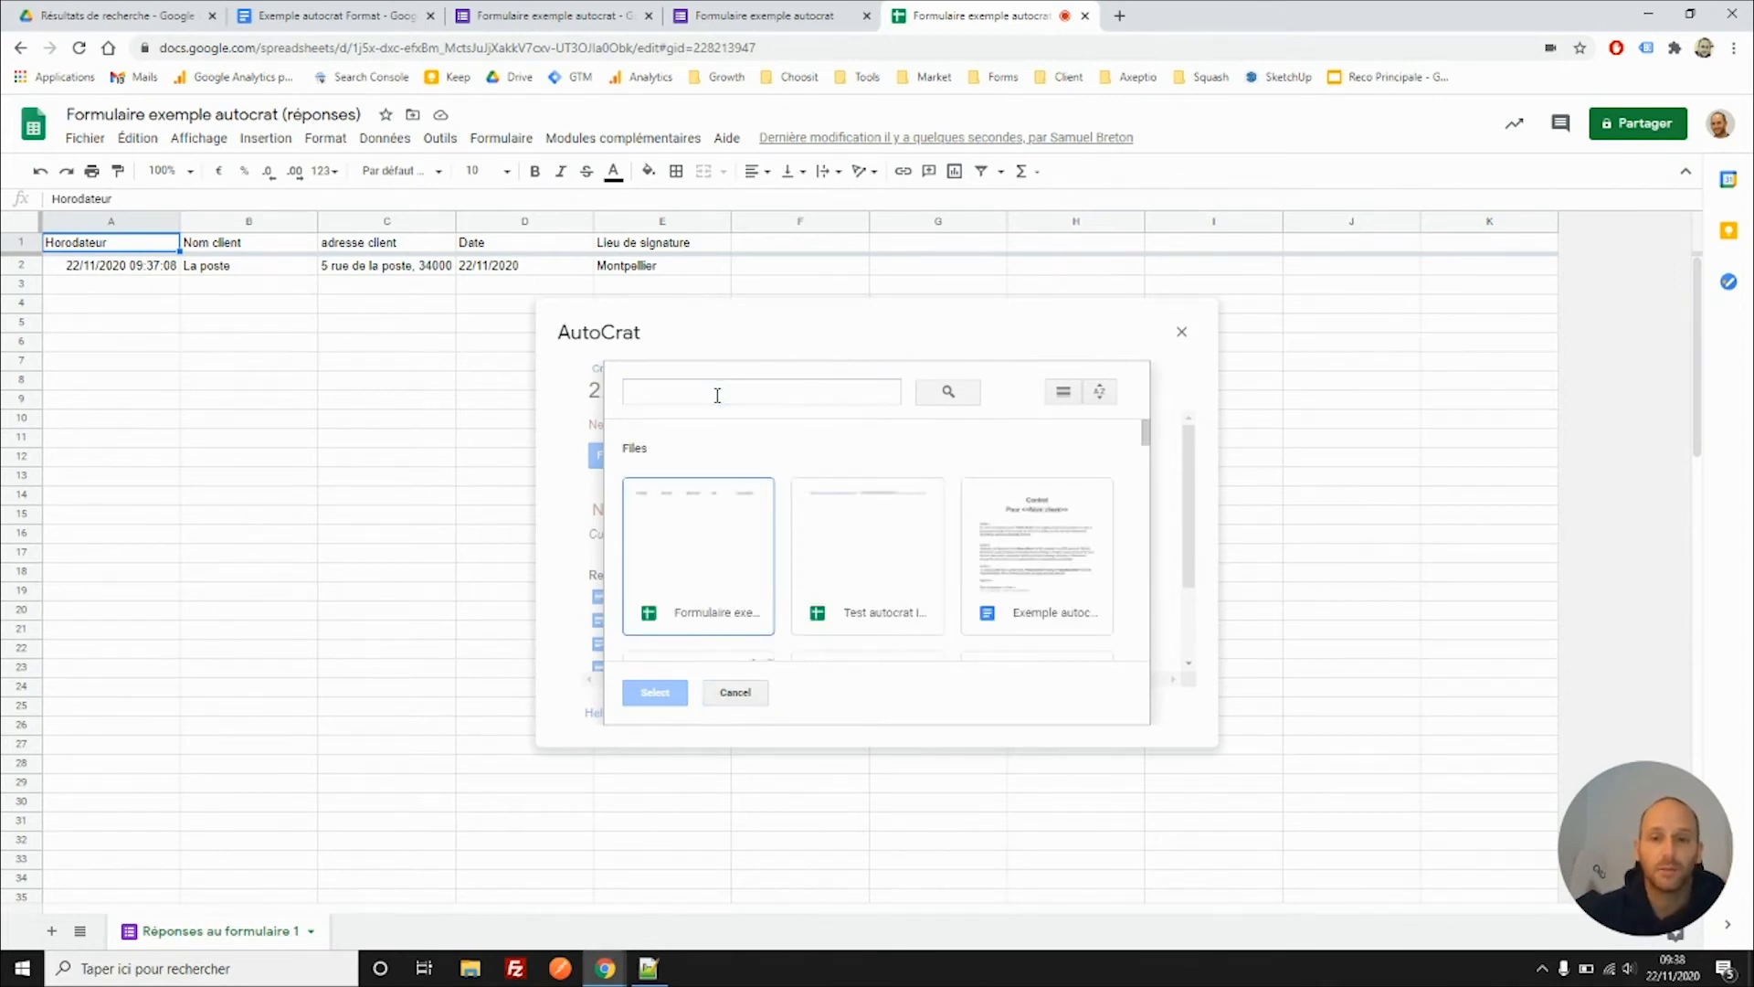
click(1050, 535)
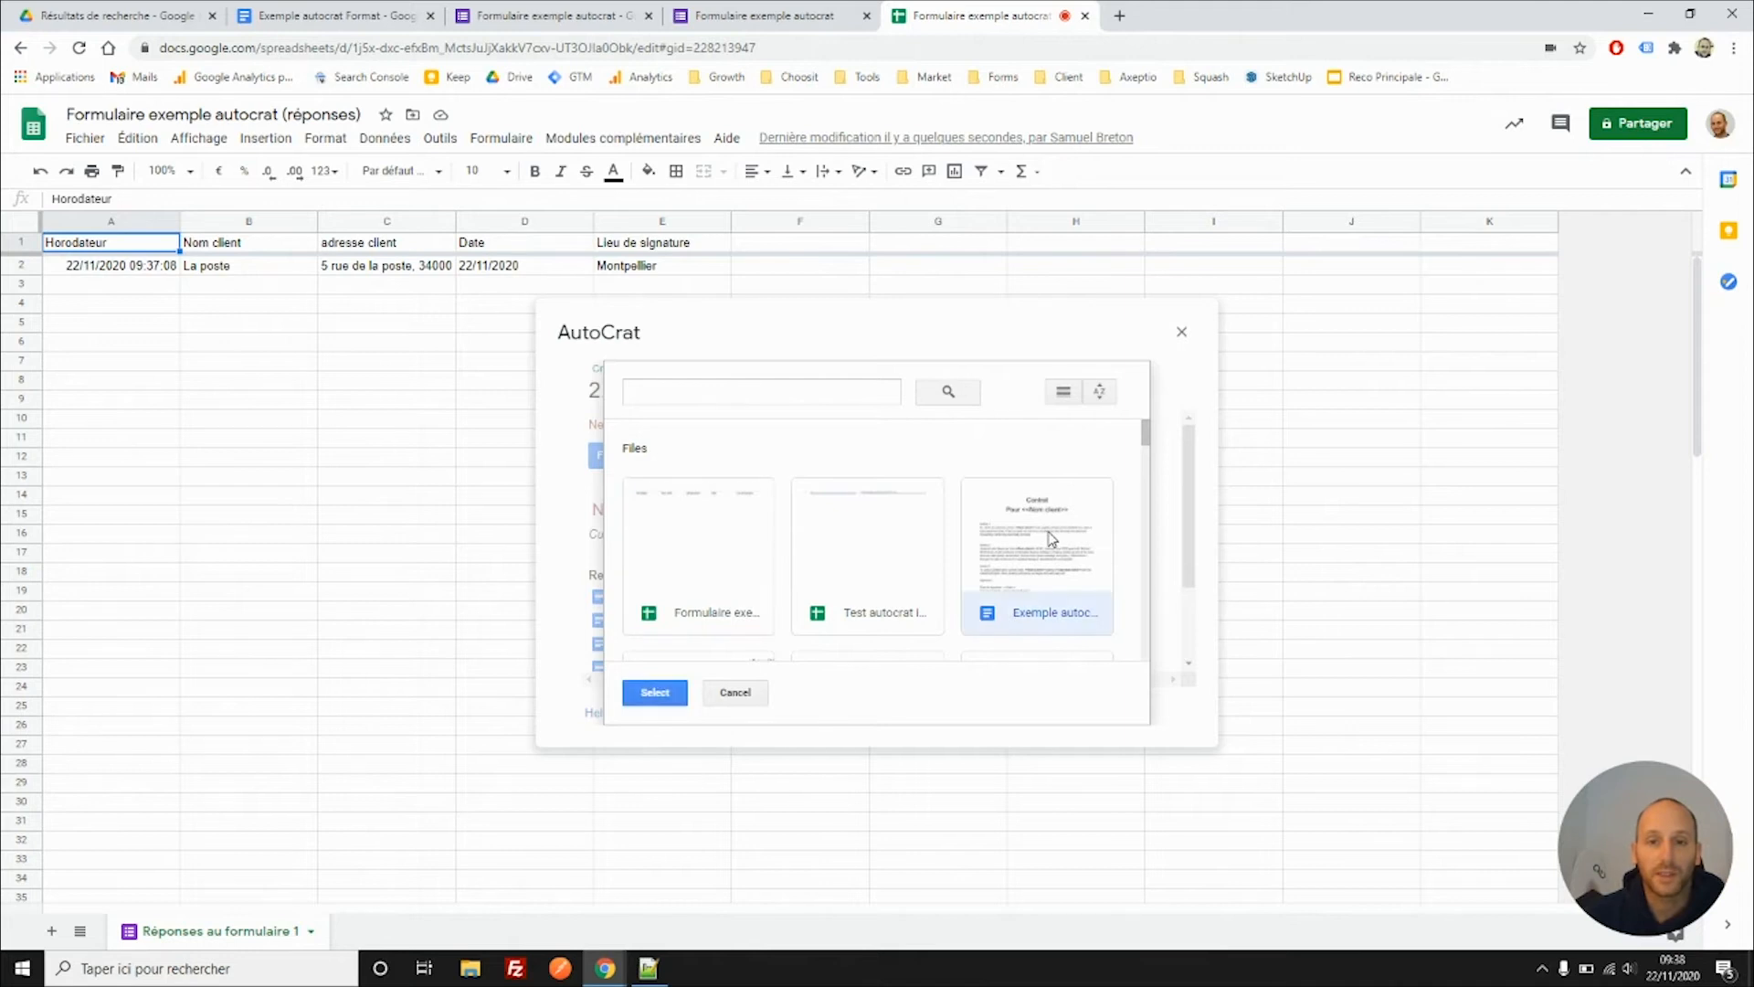
click(649, 696)
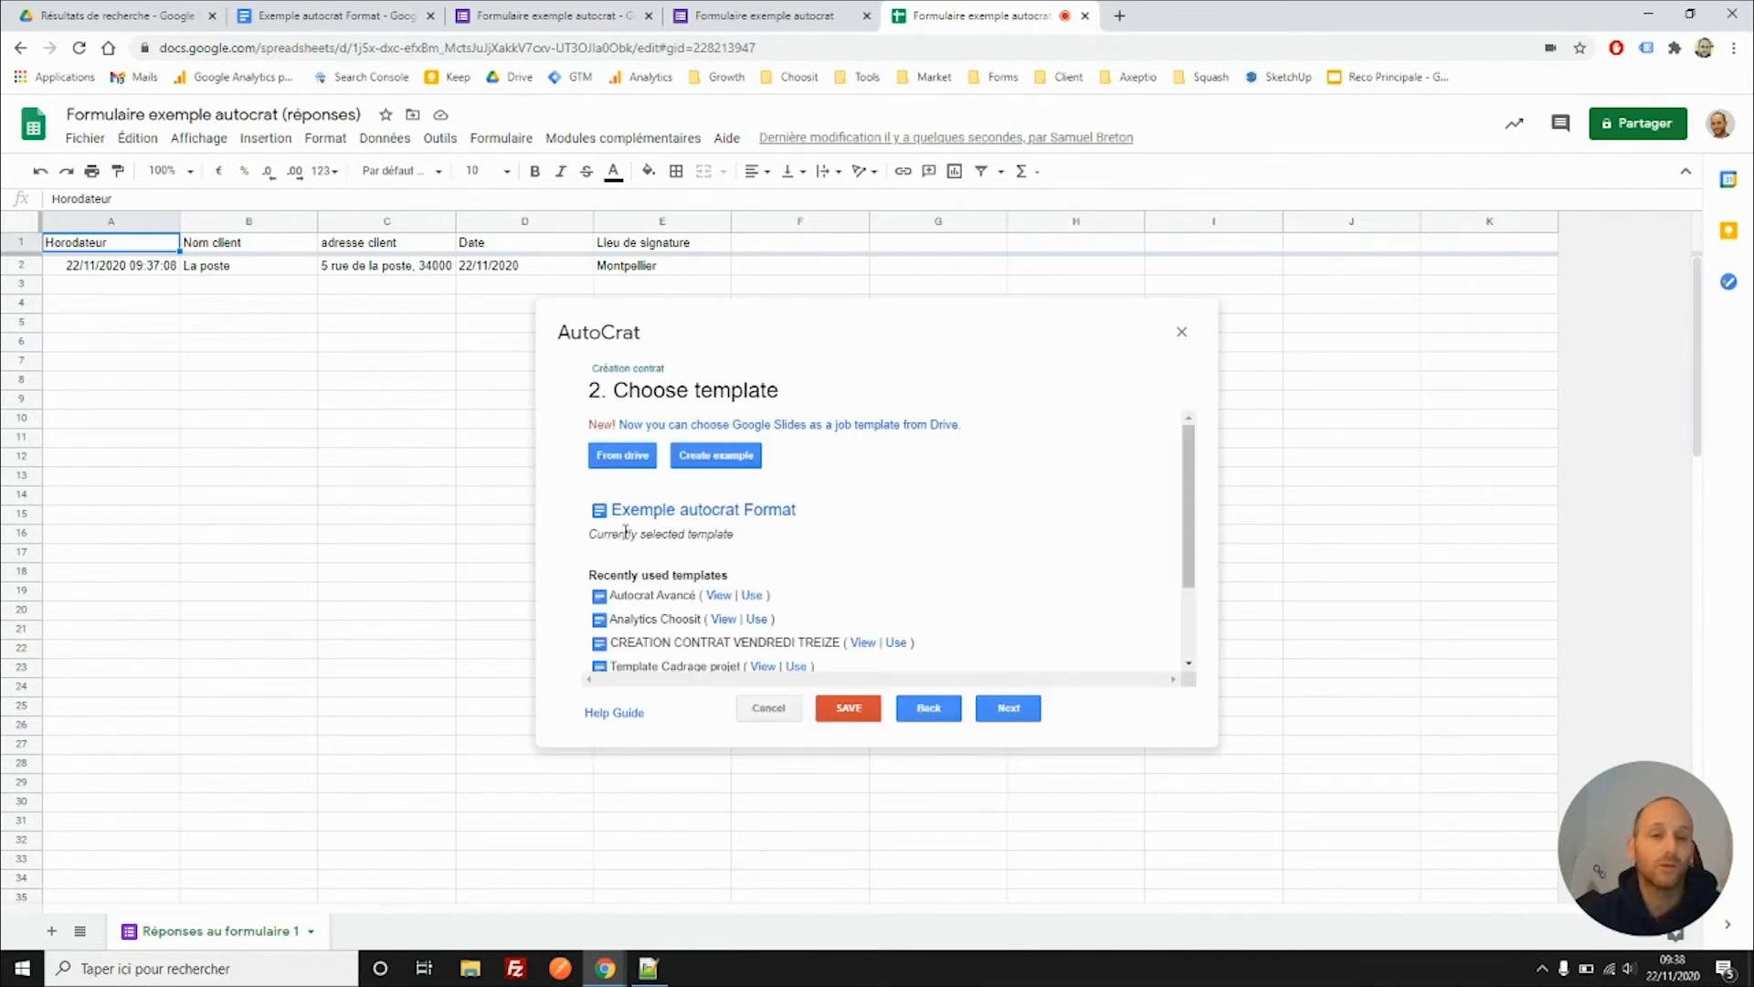
click(1007, 709)
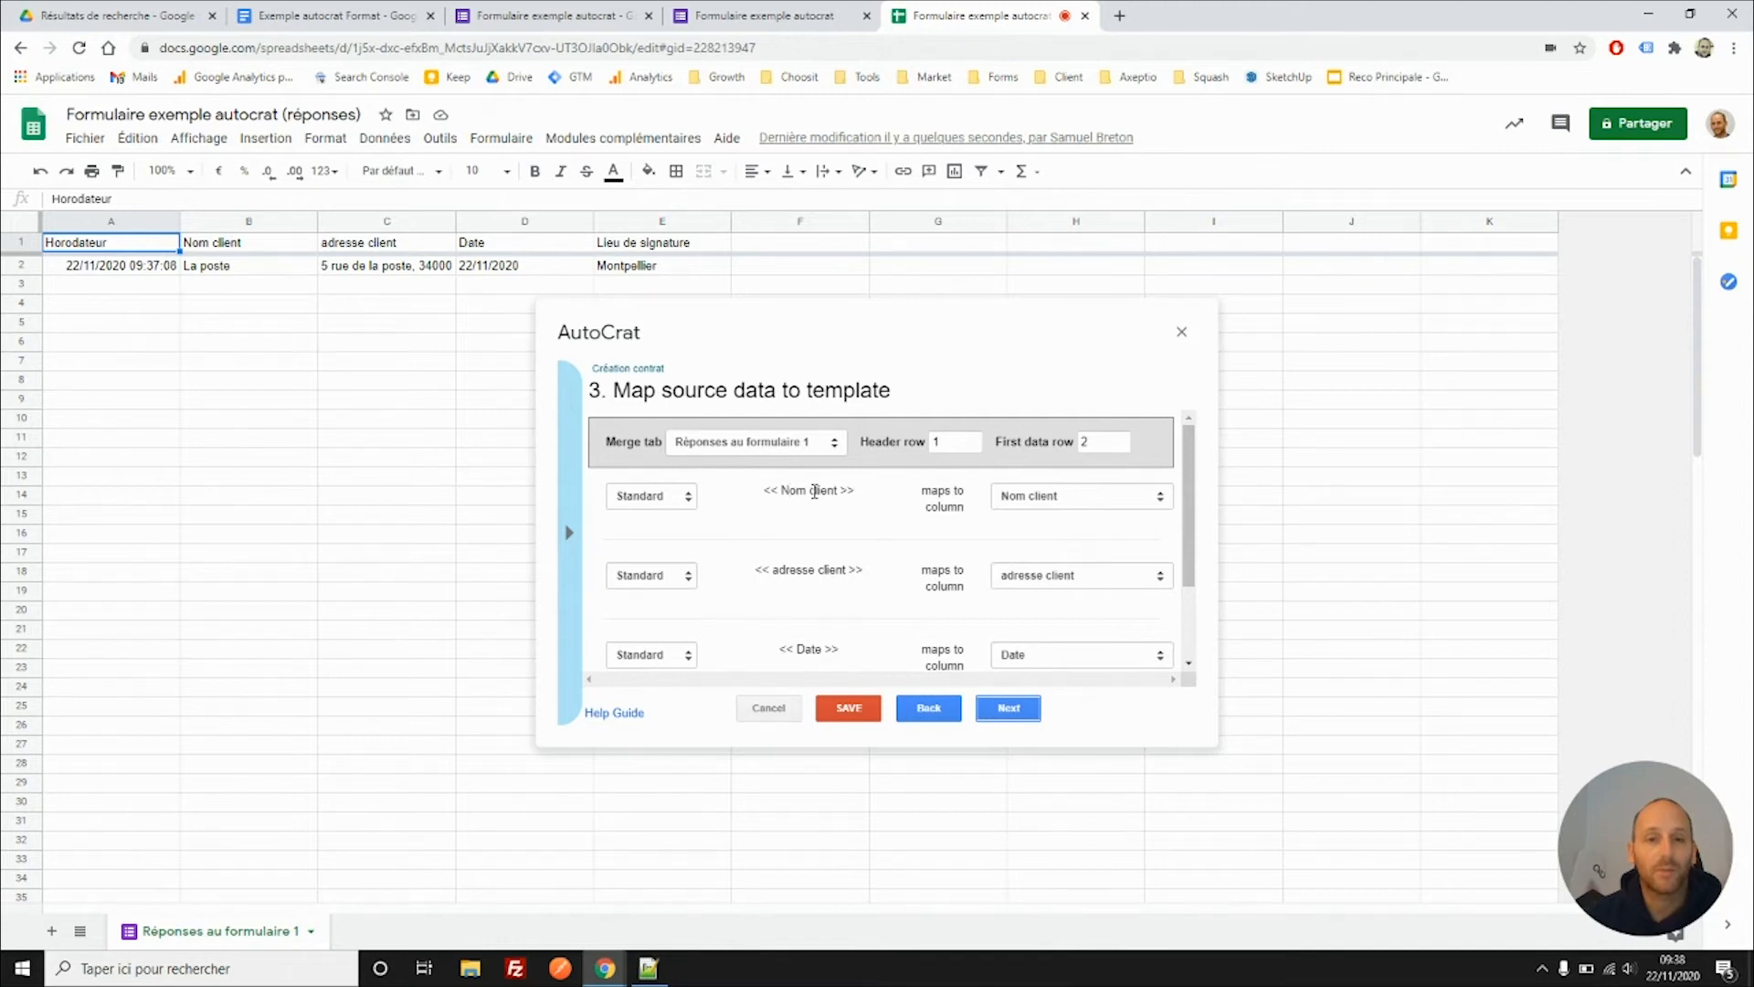
Confirm Nom client stays mapped to its same-named column in the Map source data dropdowns
scroll(789, 508, down, 3)
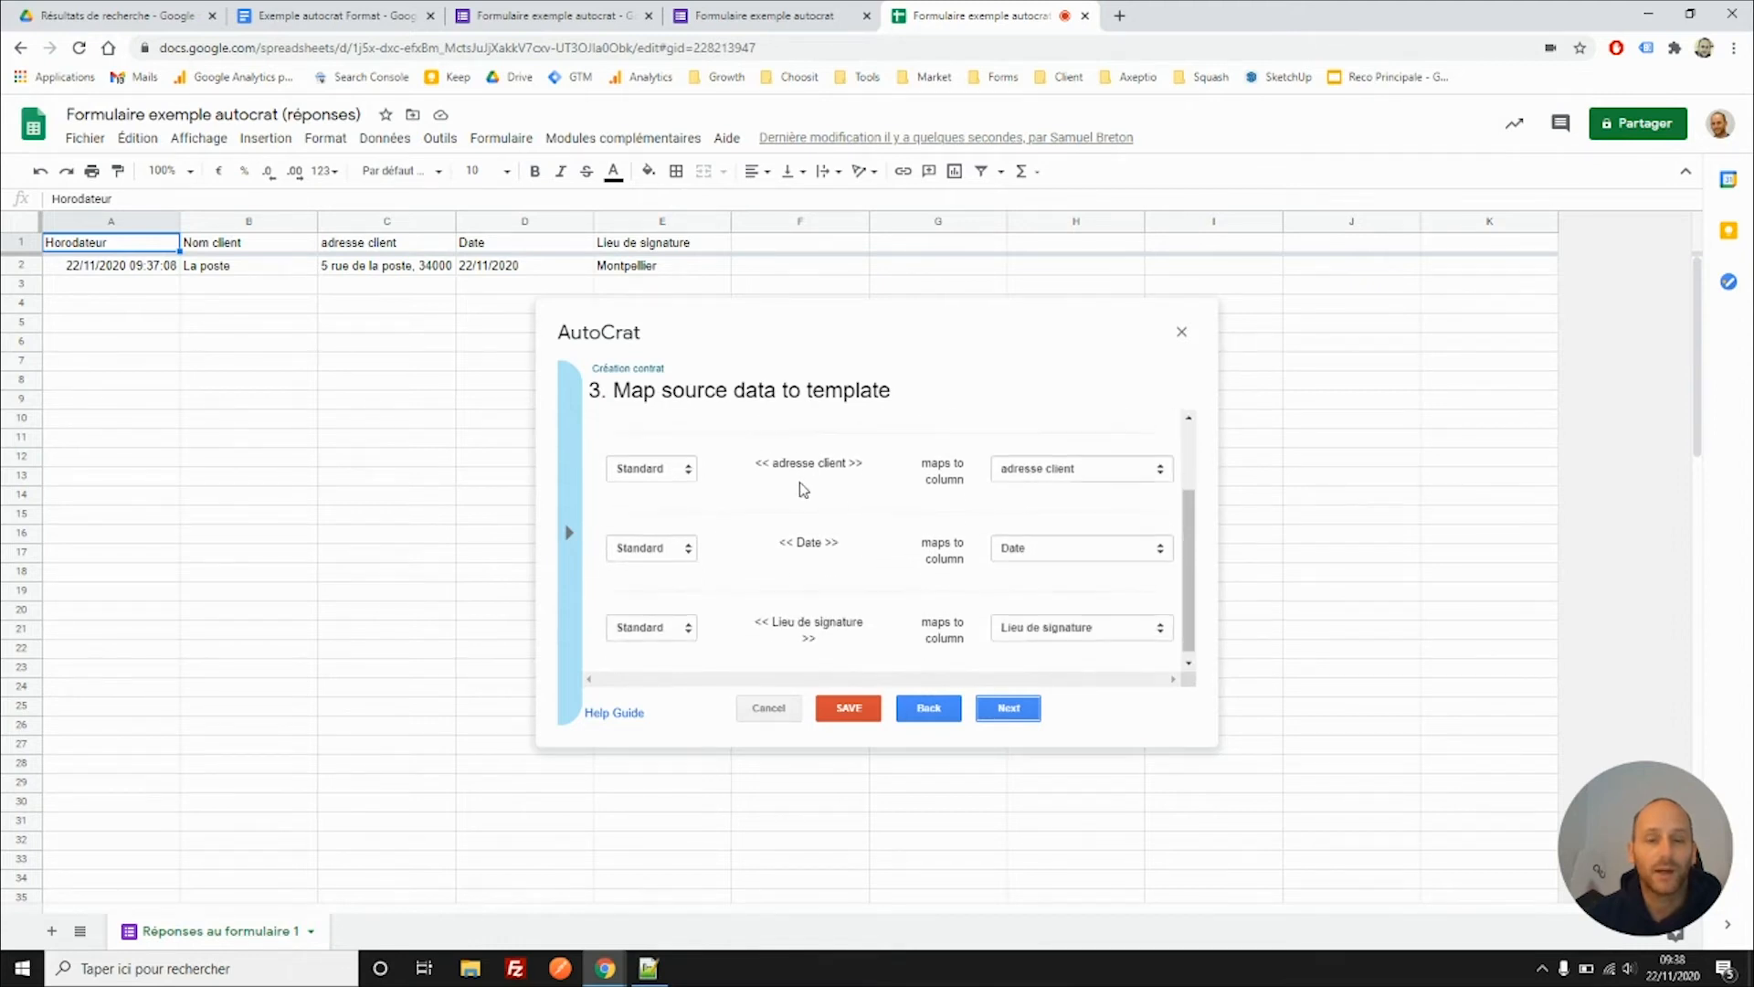
scroll(797, 486, up, 3)
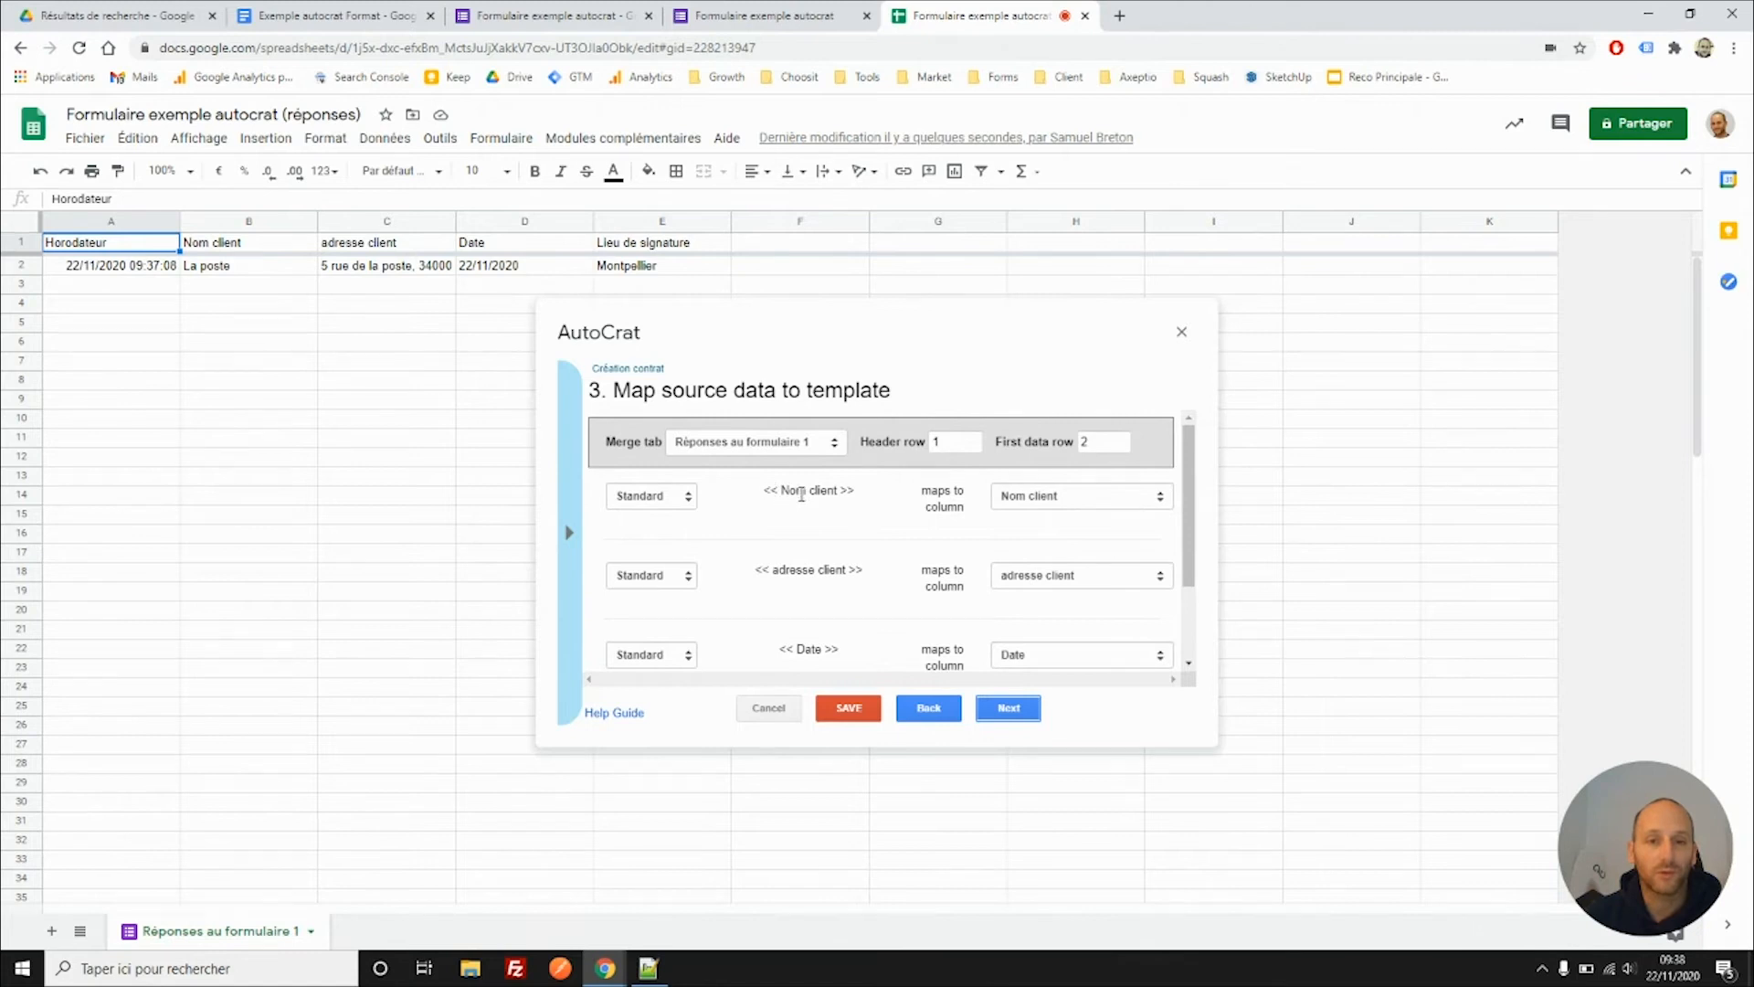
scroll(820, 575, down, 1)
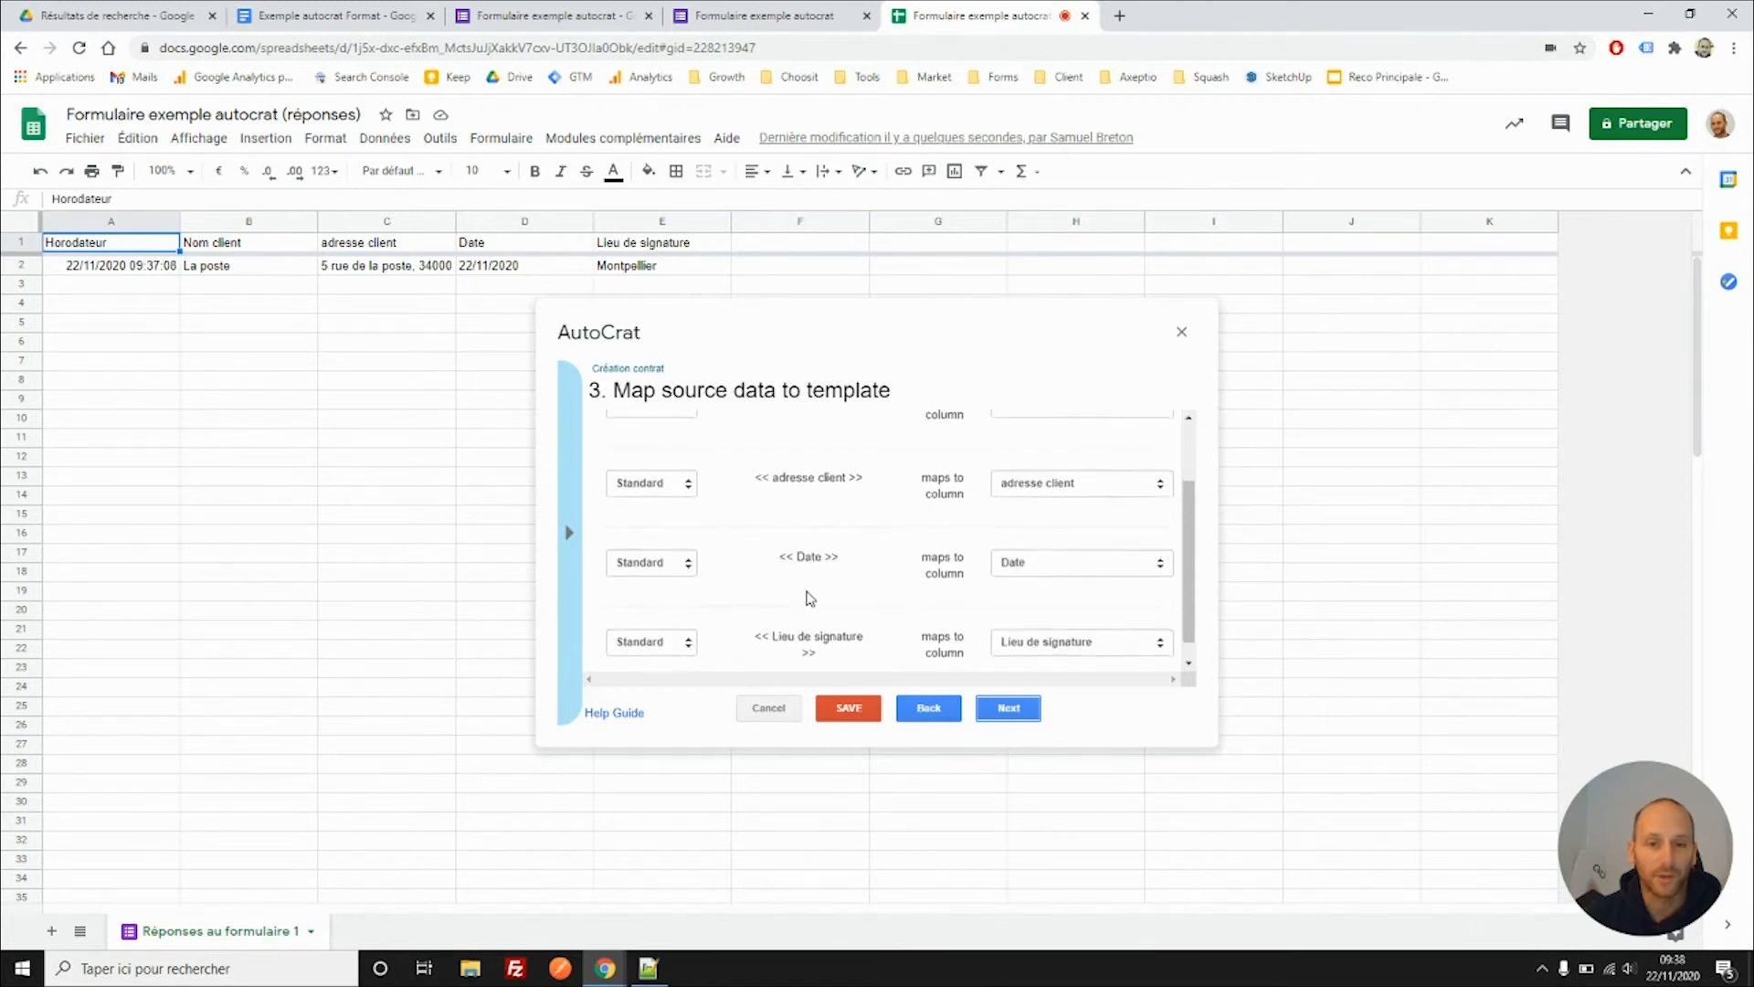
scroll(1005, 586, up, 1)
click(1057, 508)
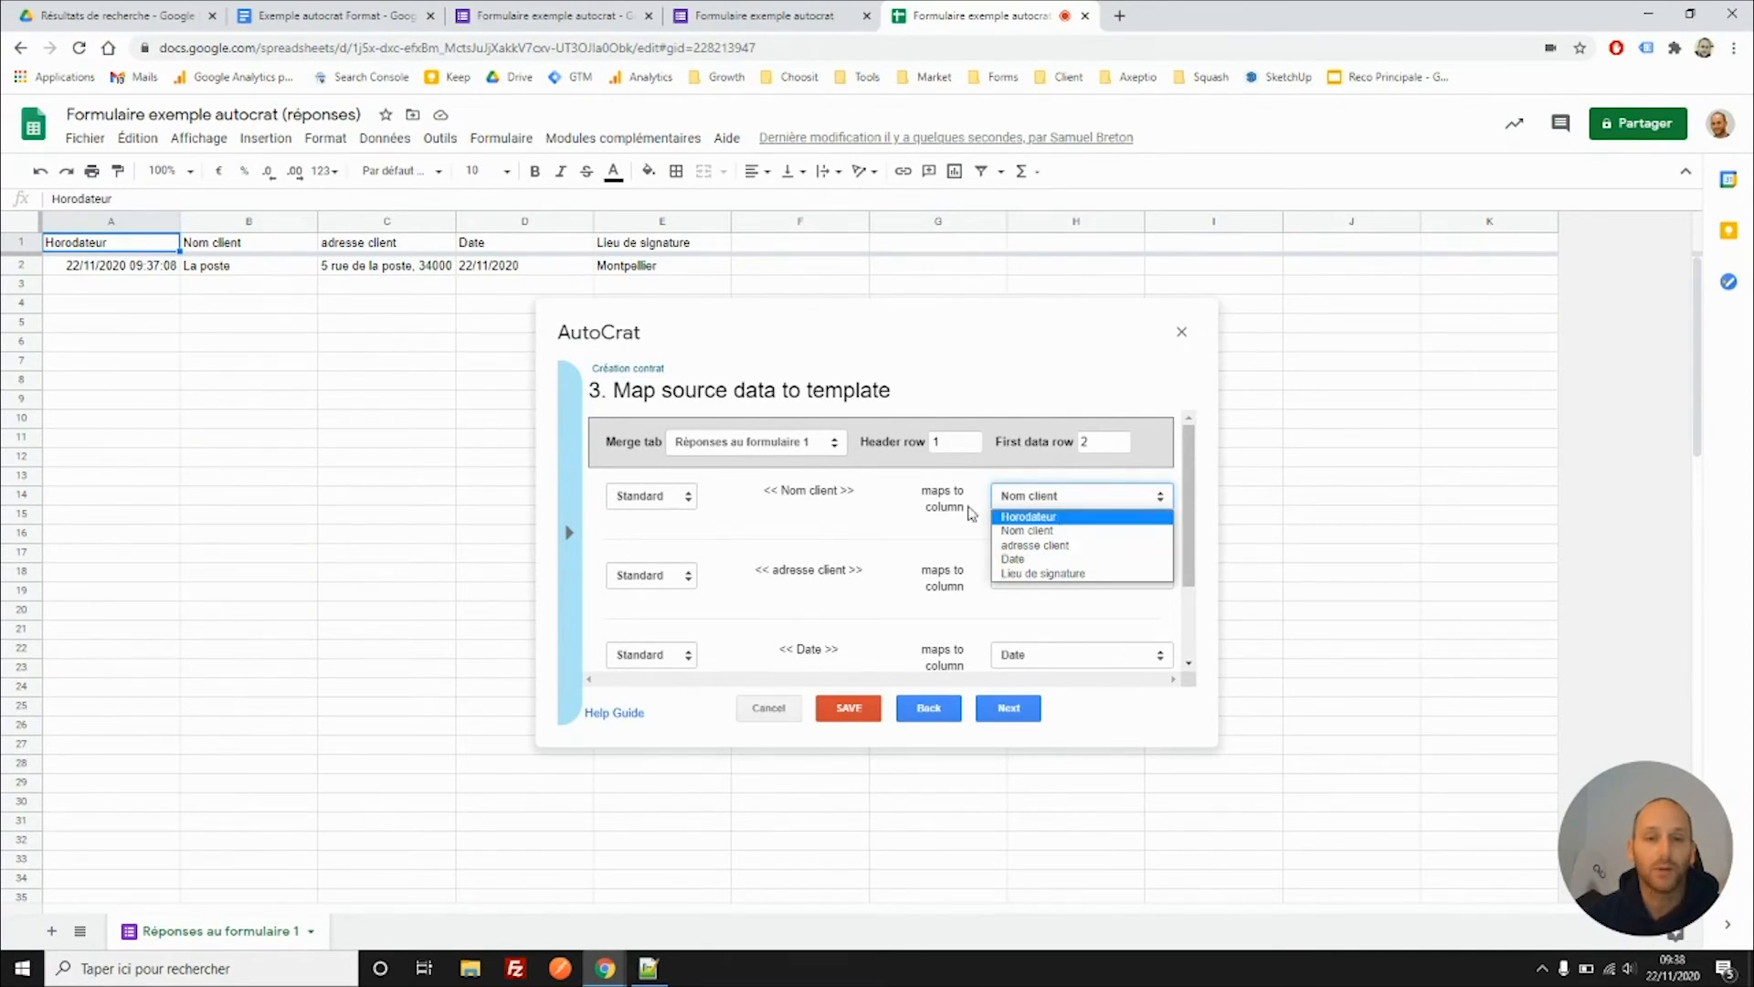
click(1030, 530)
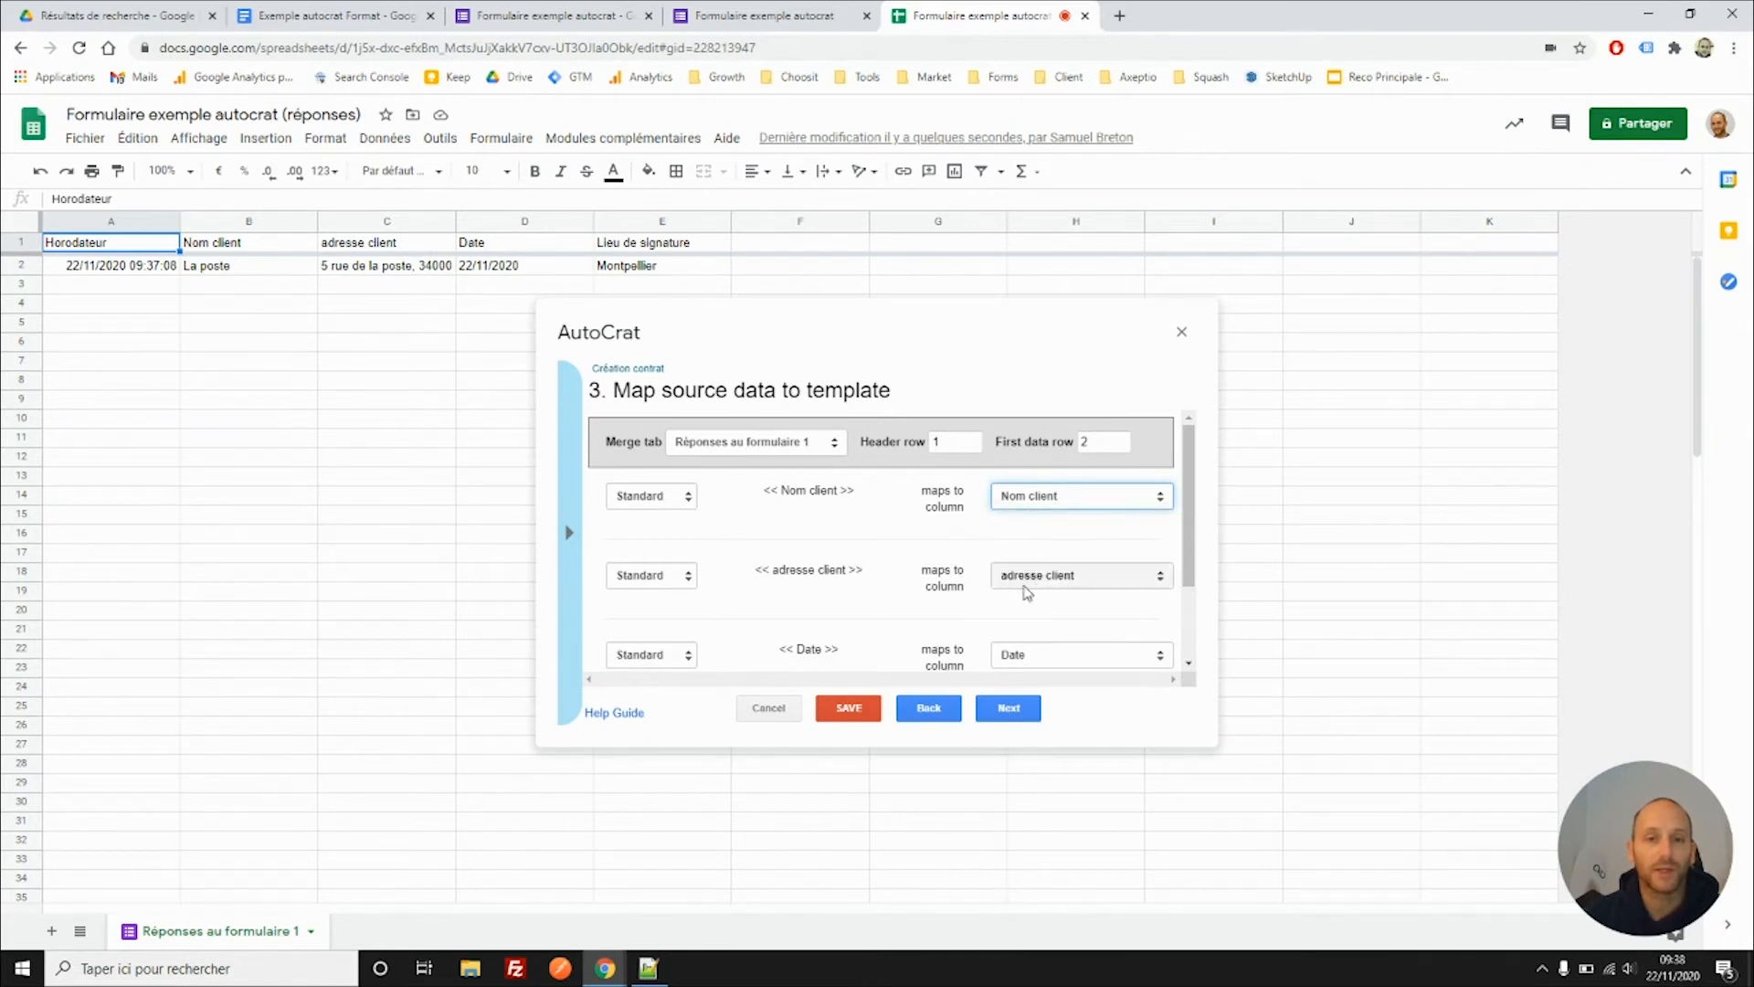
Briefly insert 'de' into the template title's <<Nom client>> tag, remove it, and advance to file settings
click(366, 18)
click(882, 466)
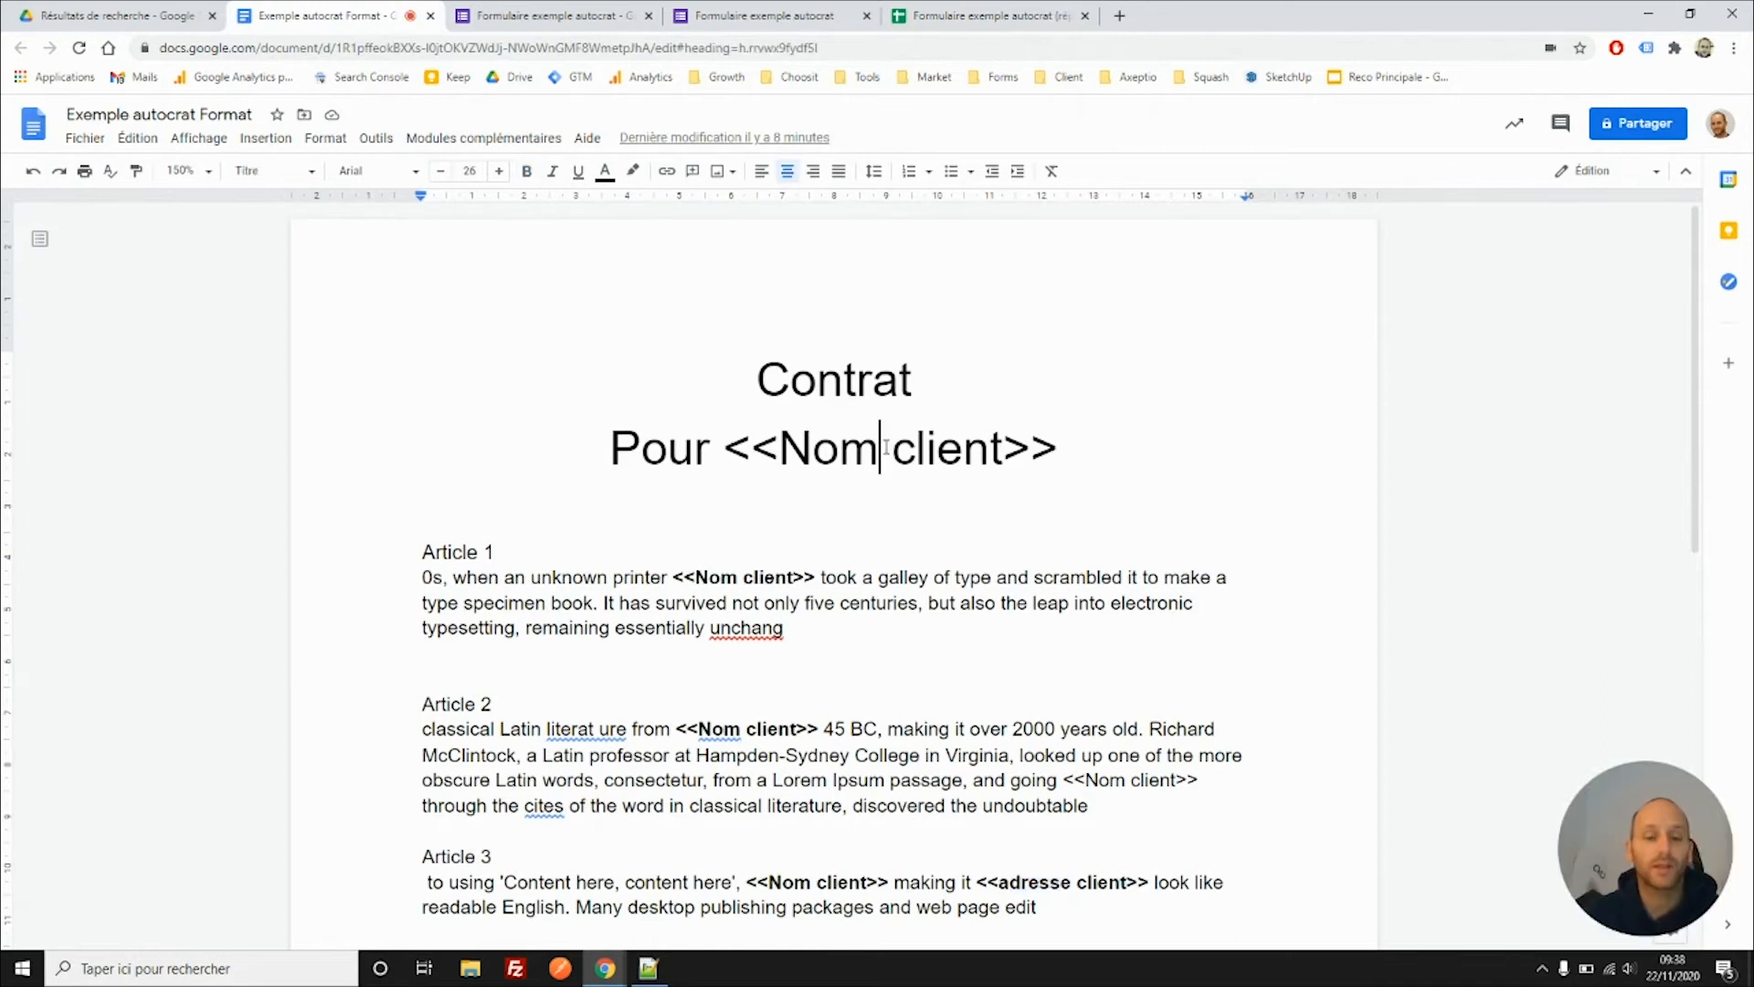
text(de)
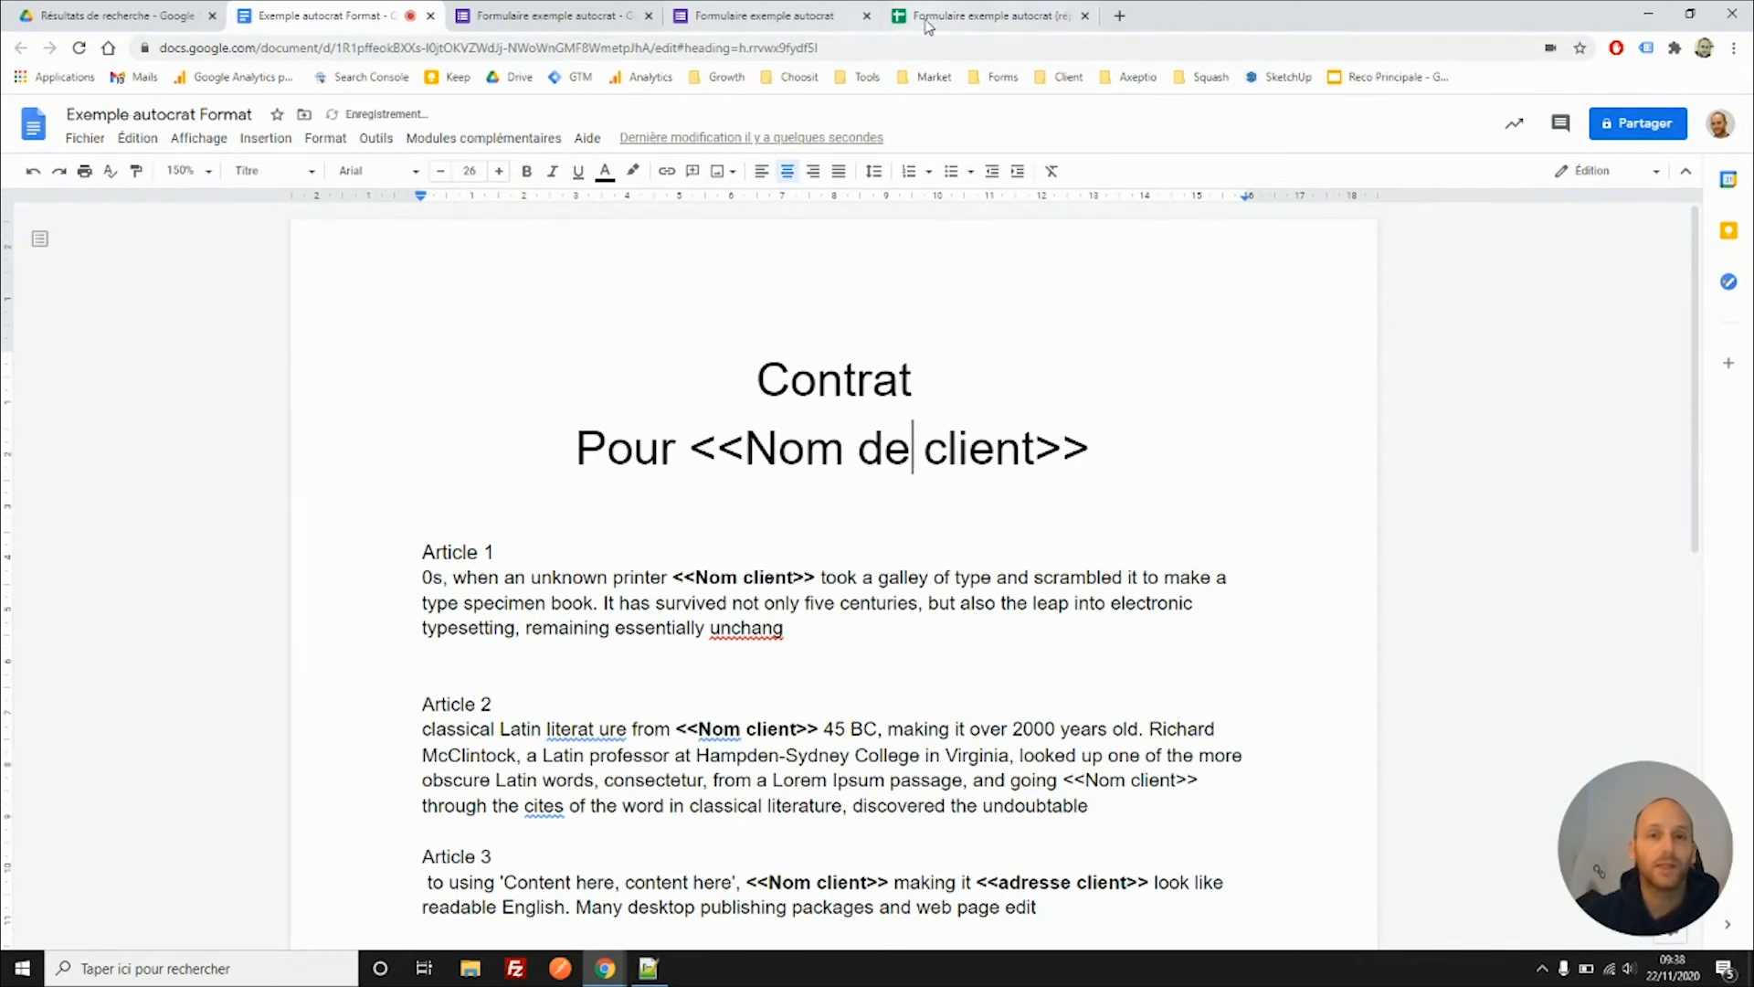
click(954, 16)
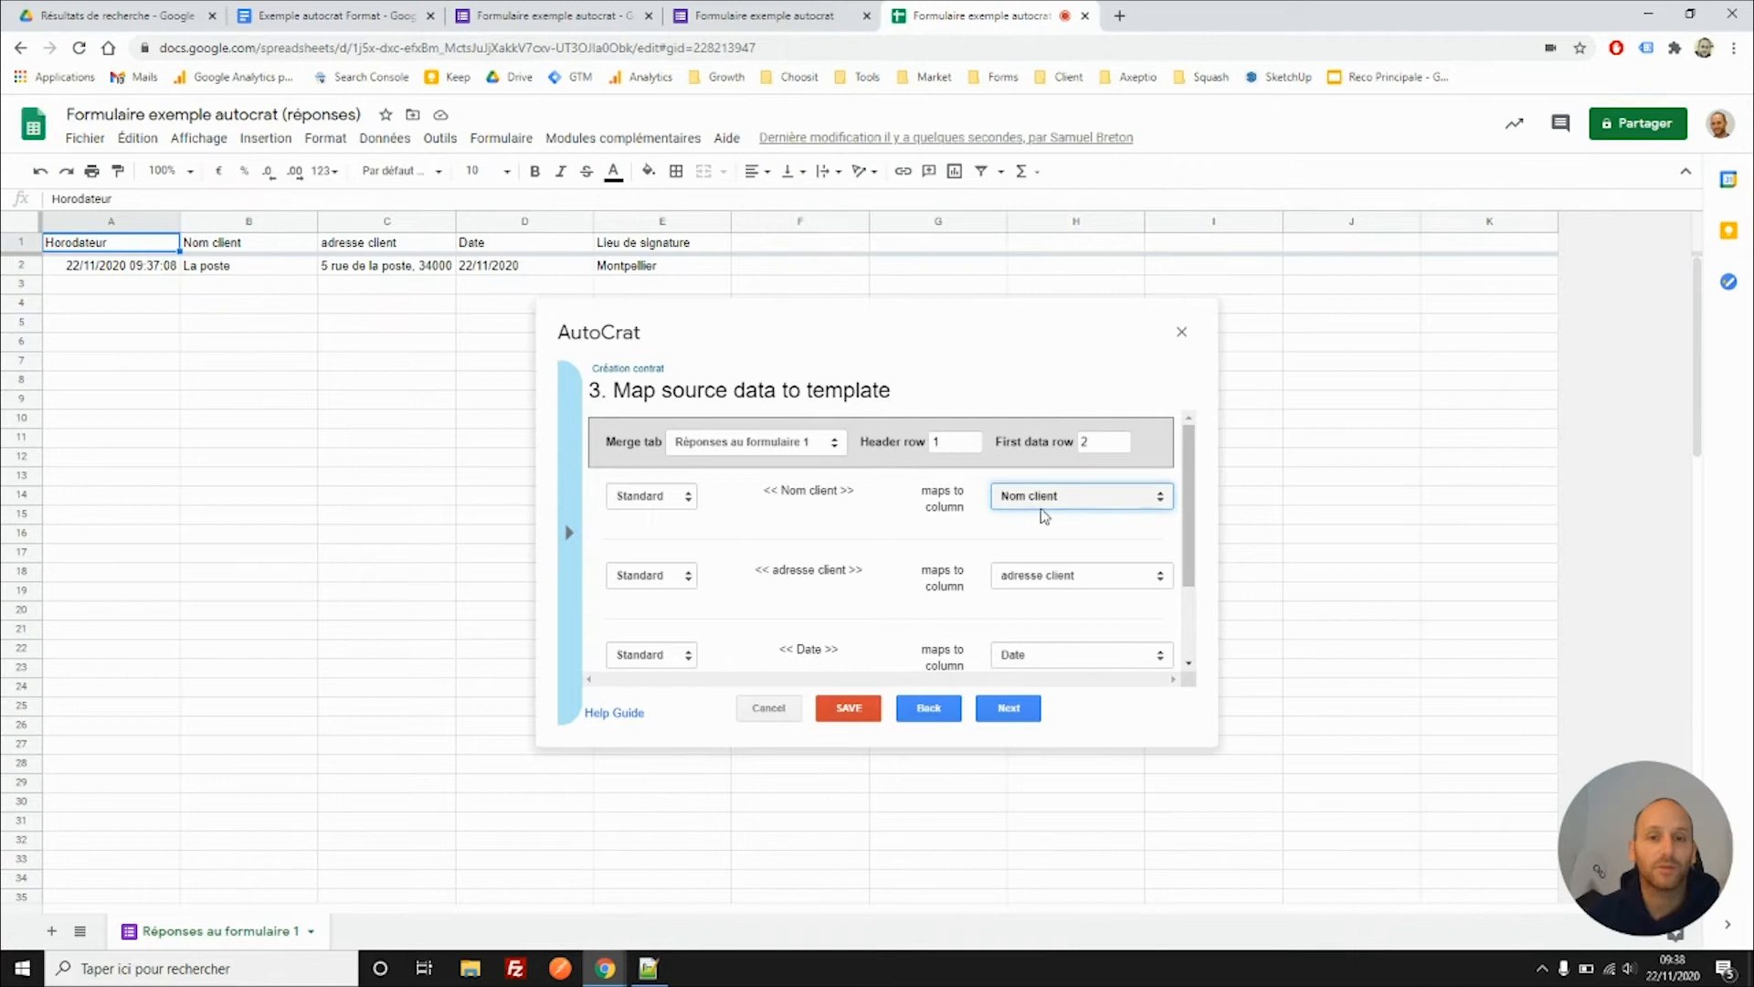
click(339, 16)
key(BackSpace)
key(BackSpace)
key(BackSpace)
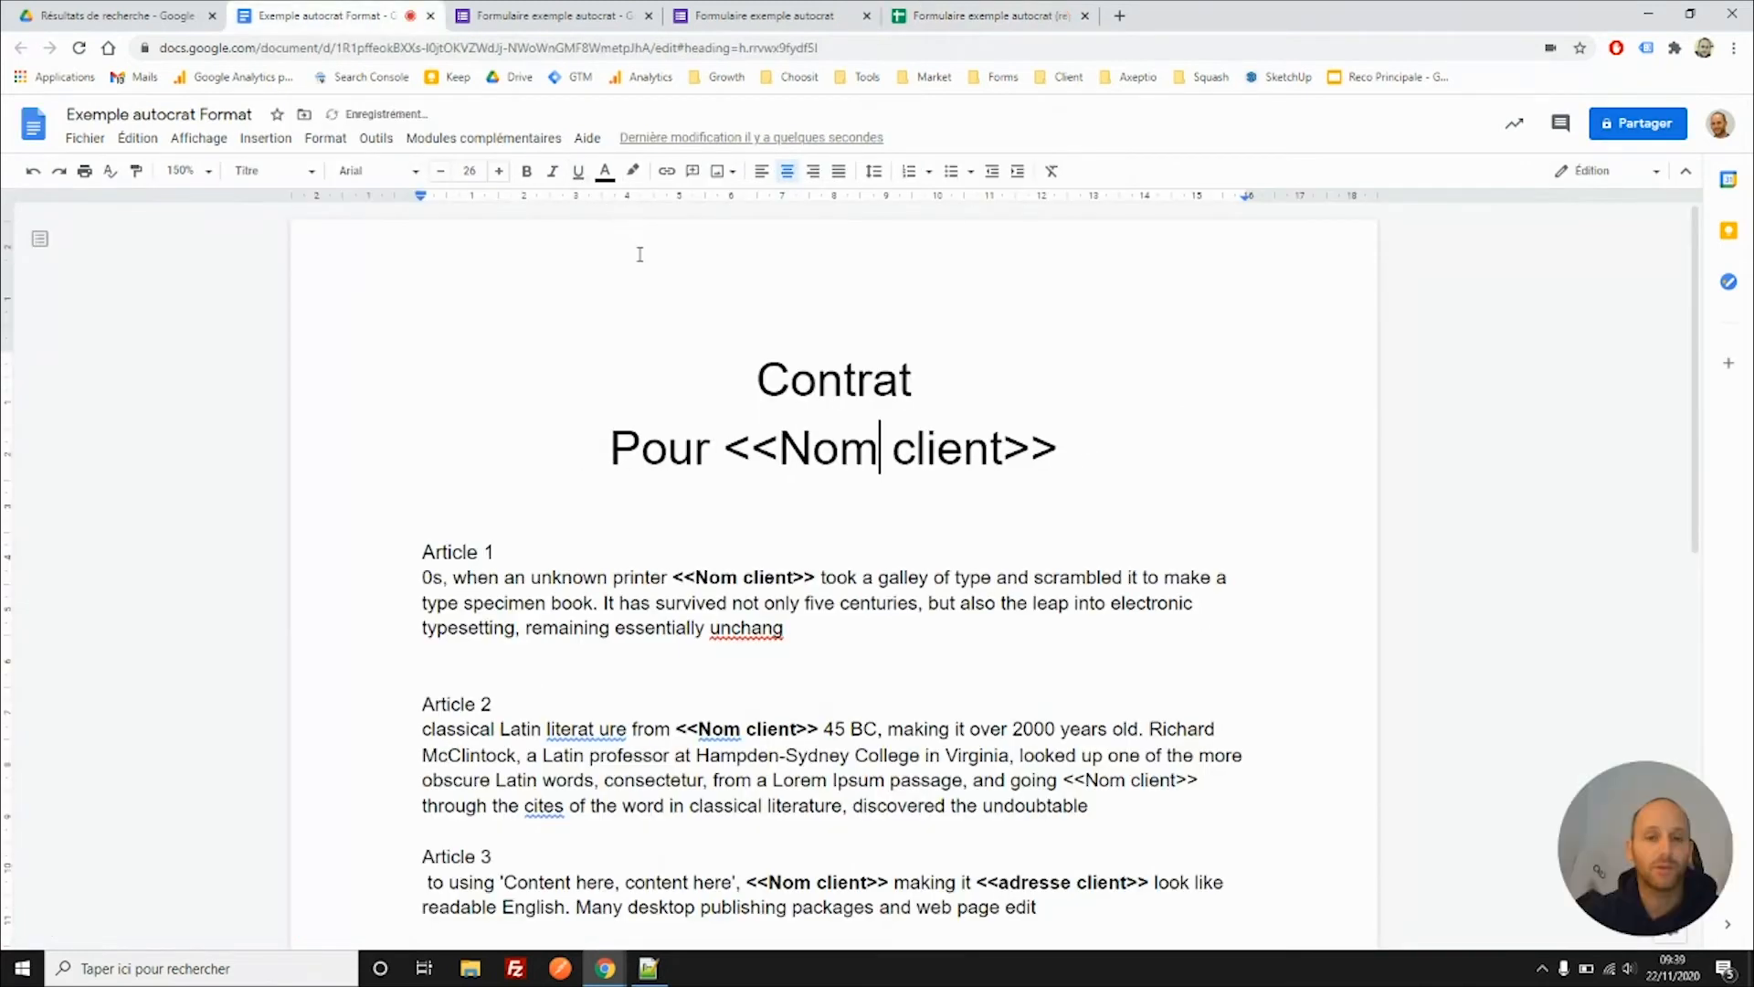
click(950, 16)
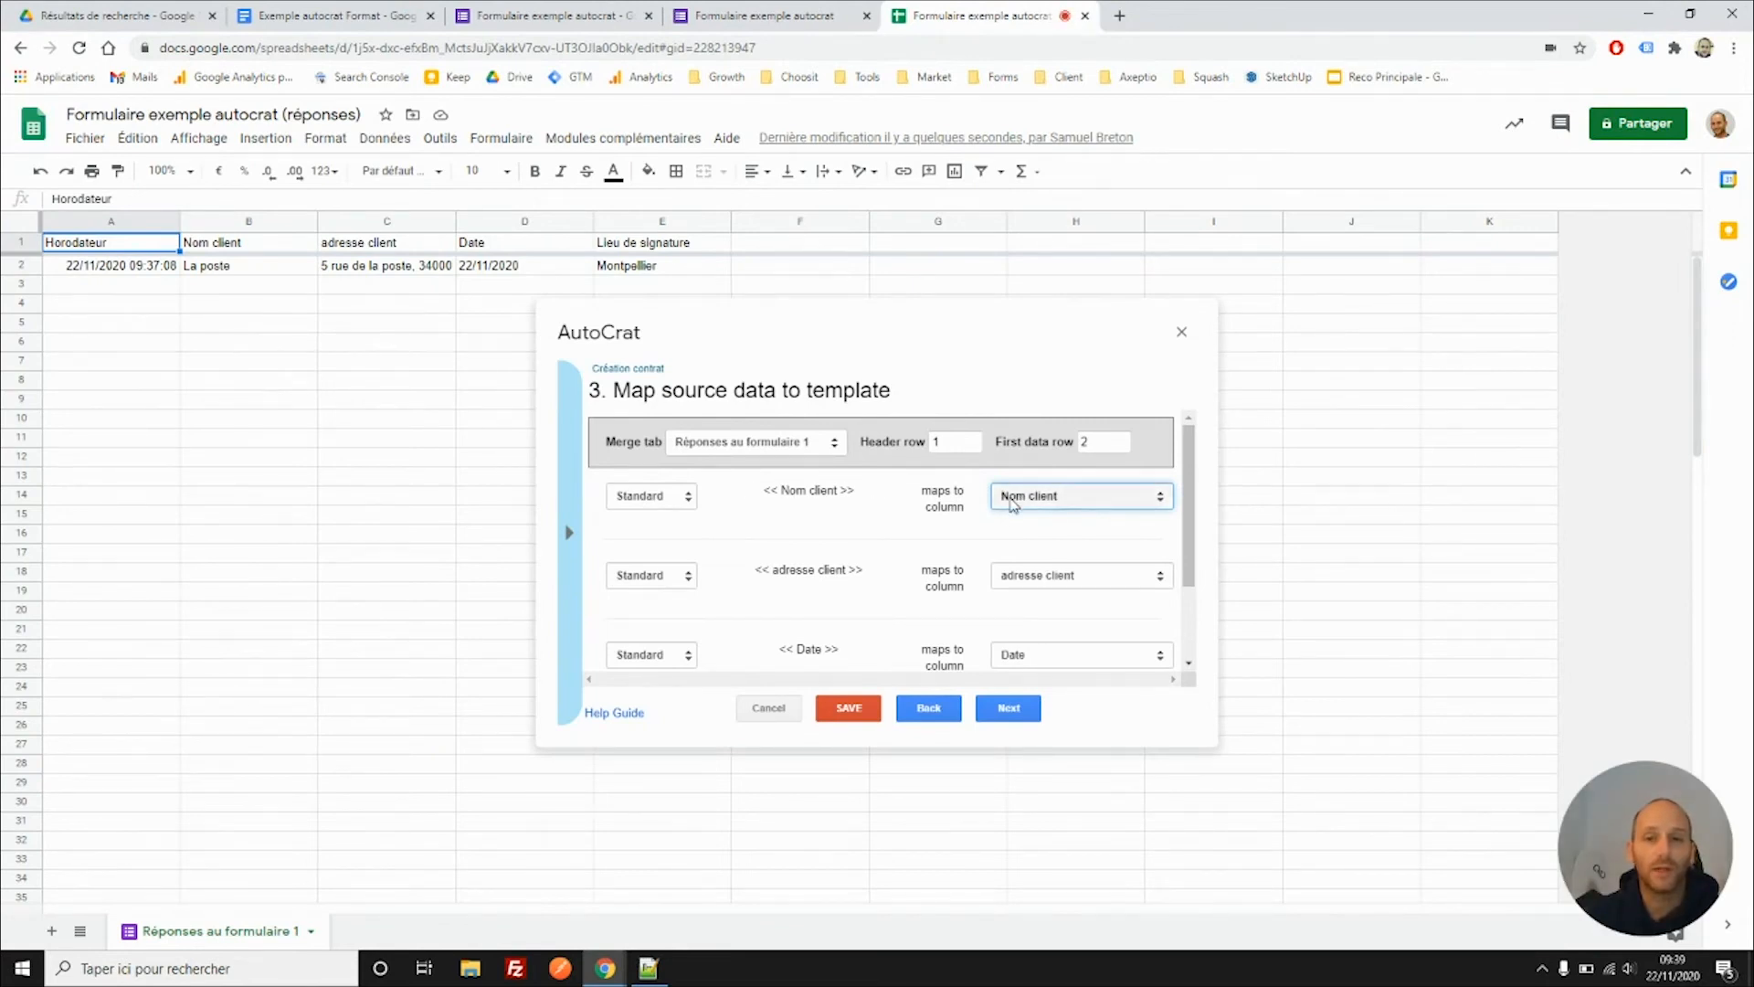
scroll(872, 507, down, 1)
scroll(874, 505, down, 1)
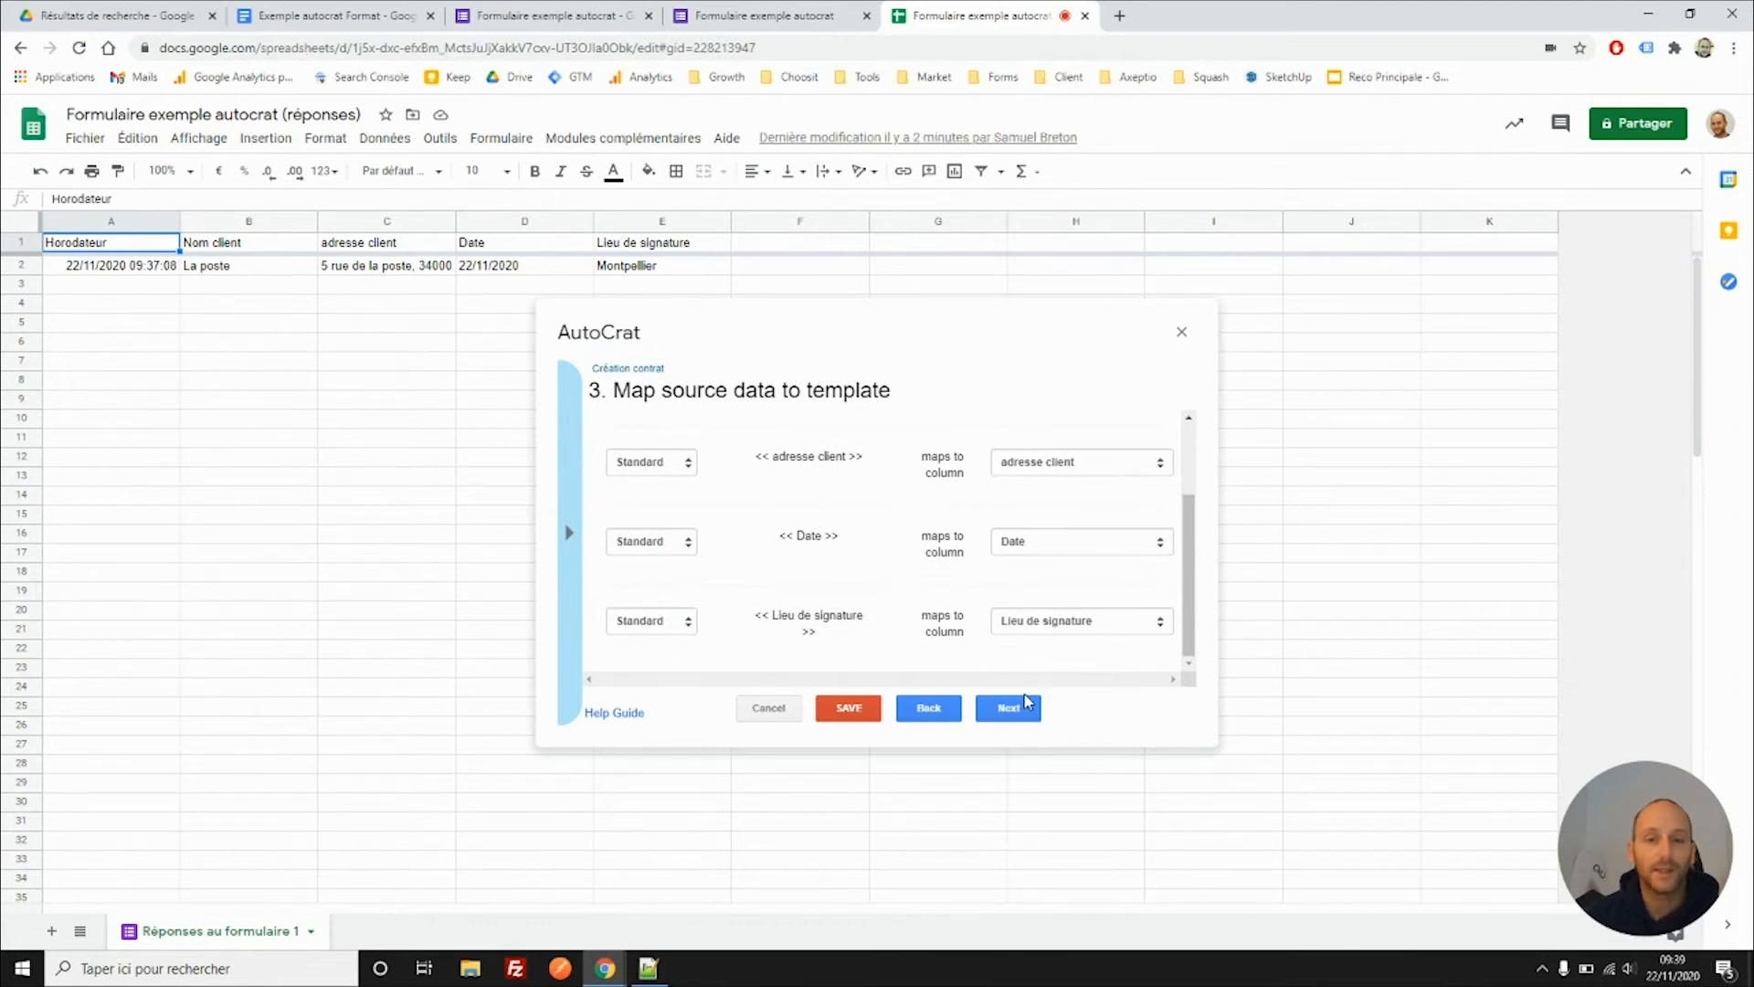
click(1020, 716)
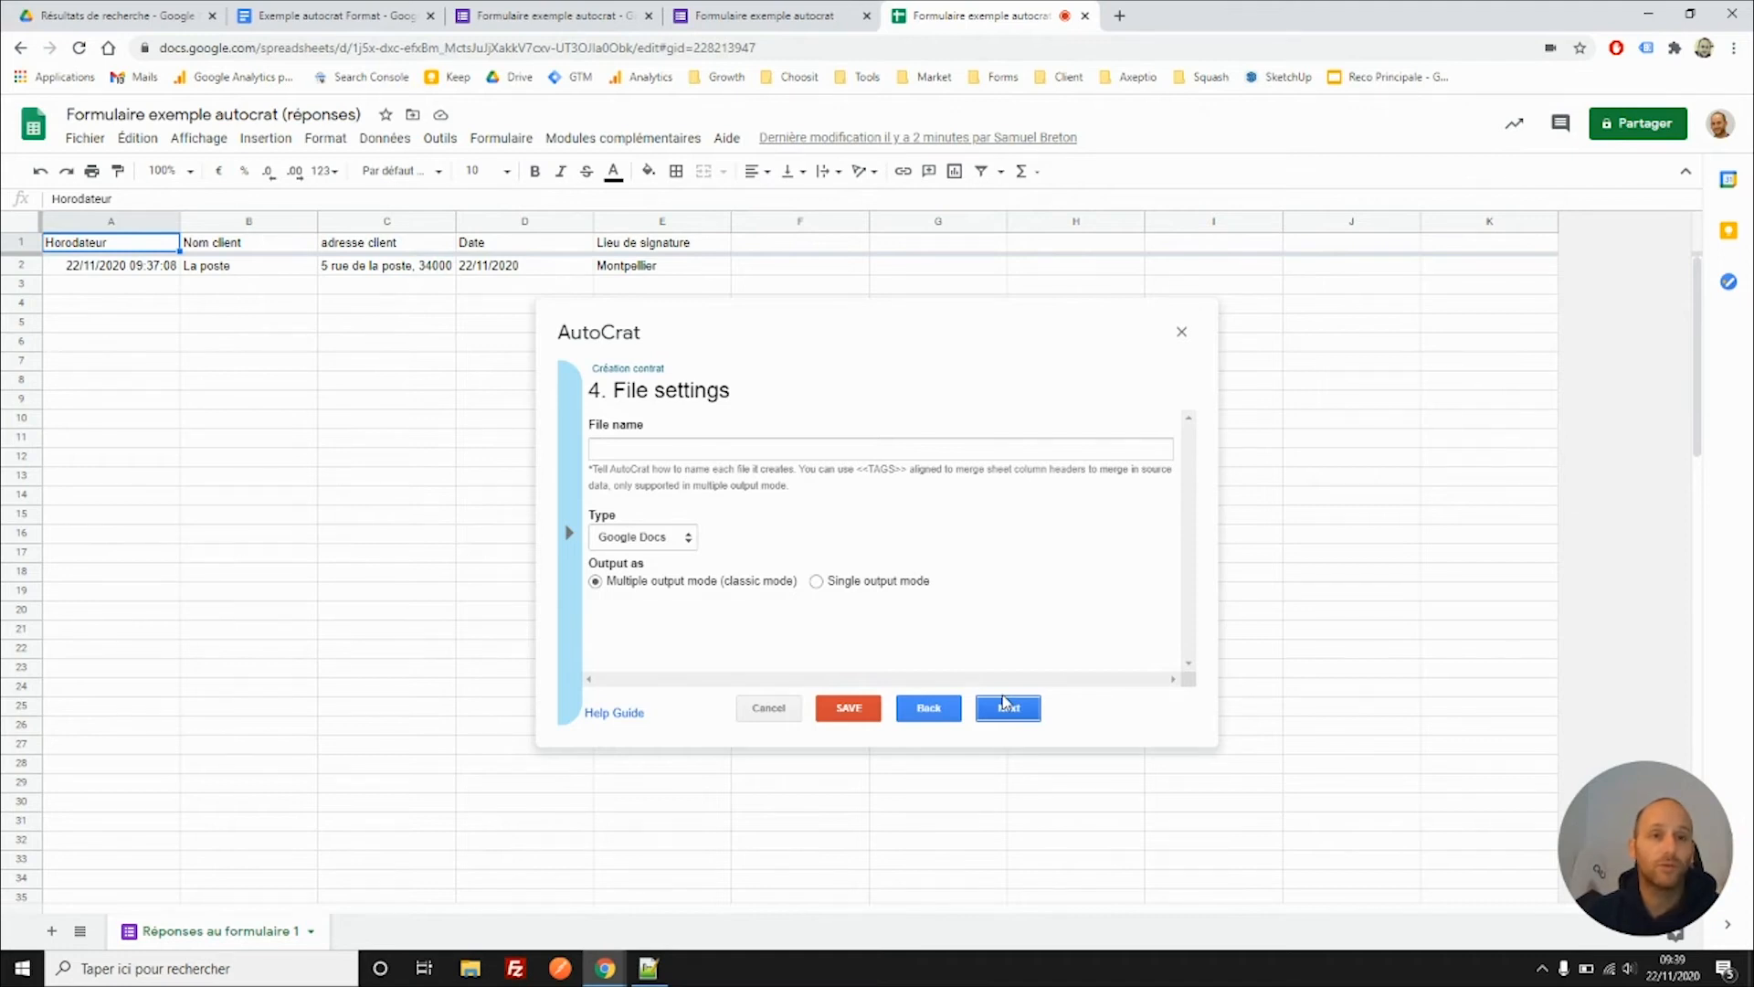
Set the merged file name to 'Contrat <<Nom client>>' using the copied Nom client tag
click(764, 449)
text(Contrat)
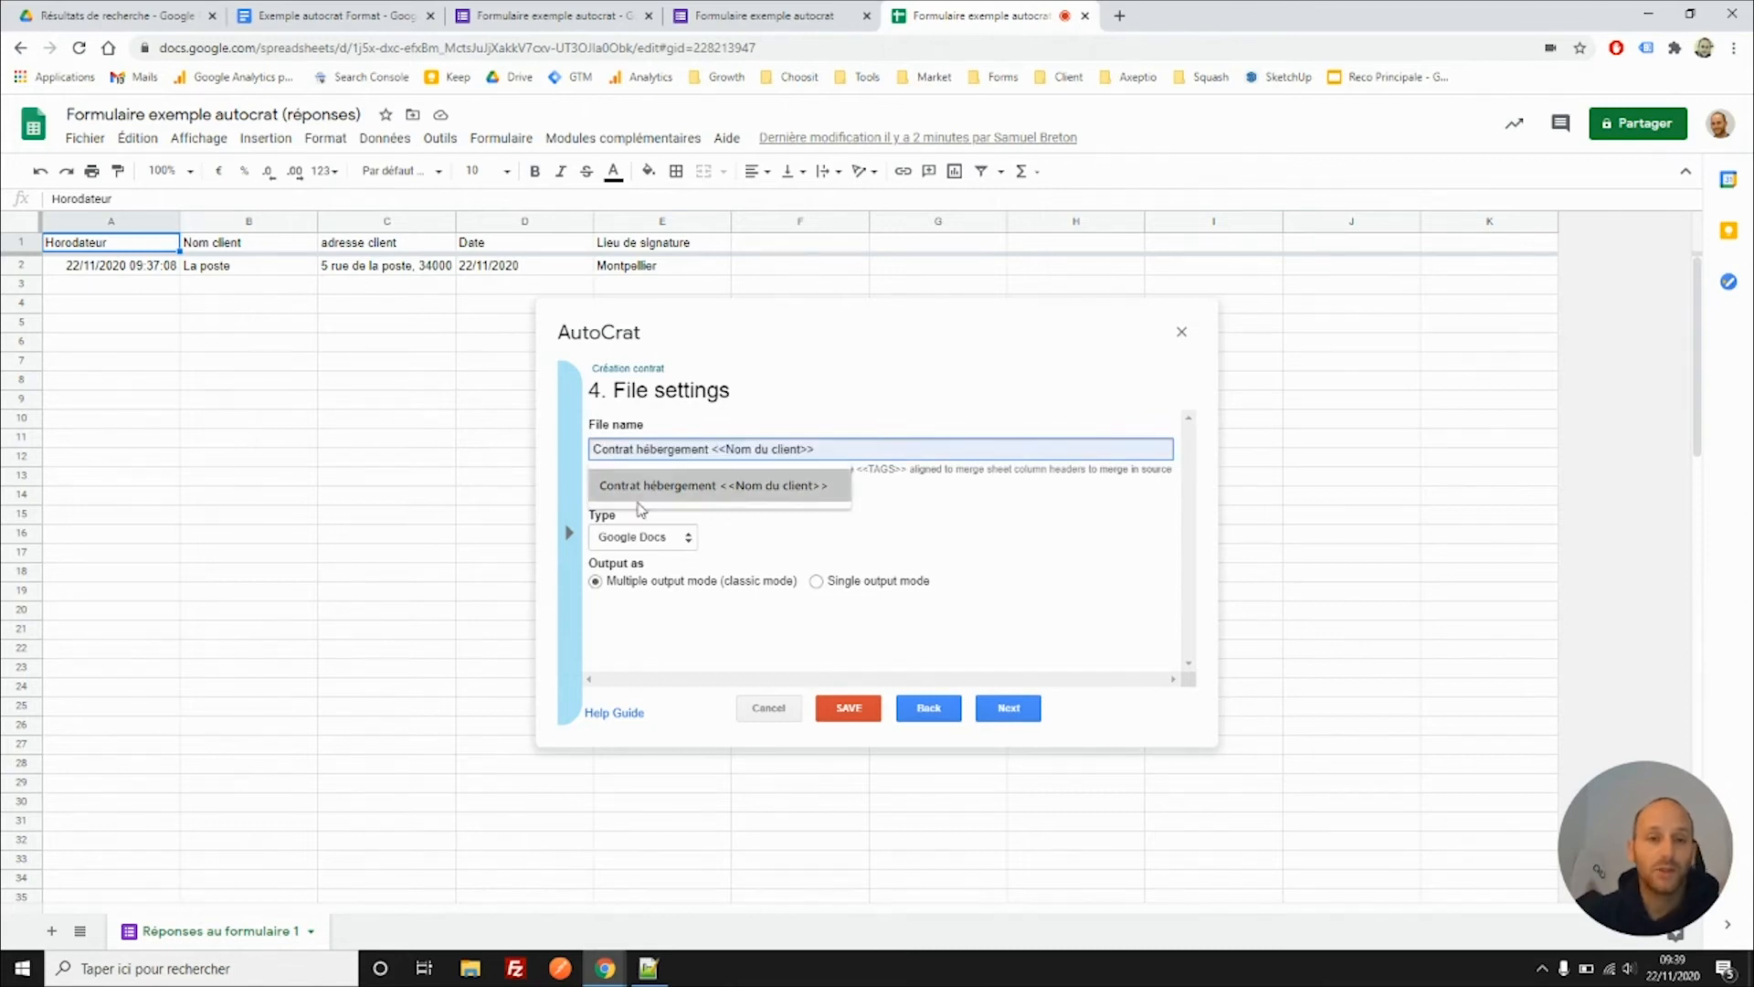
click(574, 519)
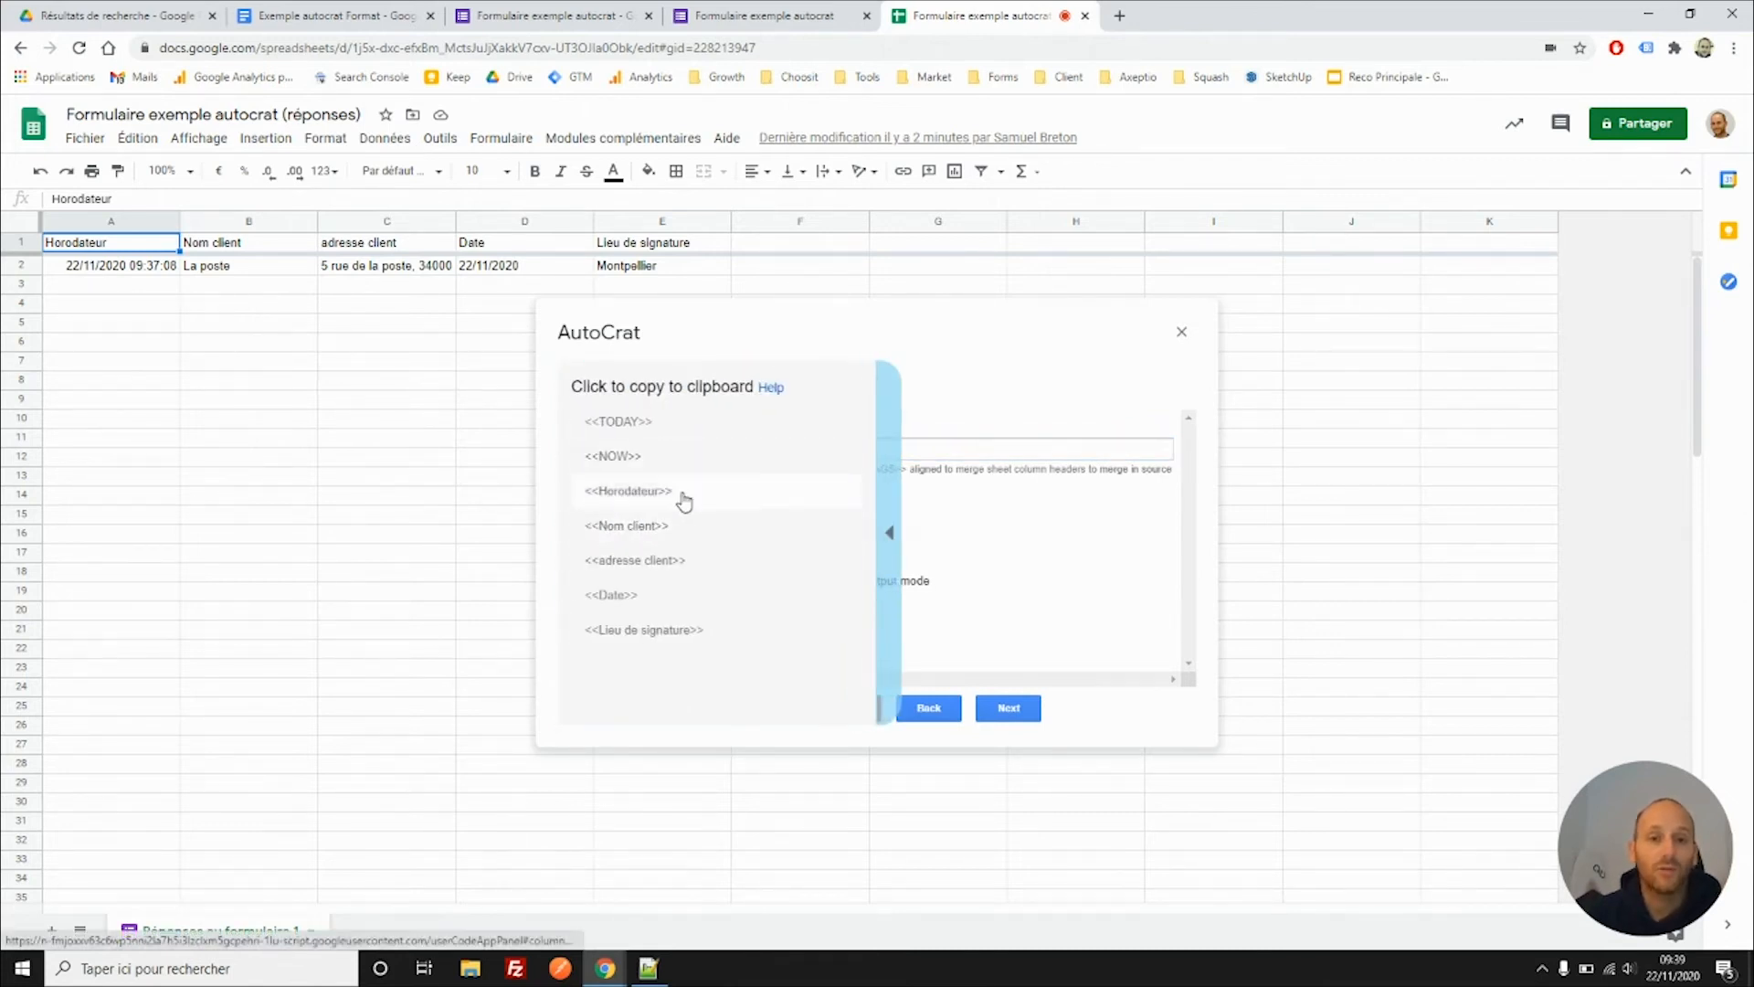
click(647, 528)
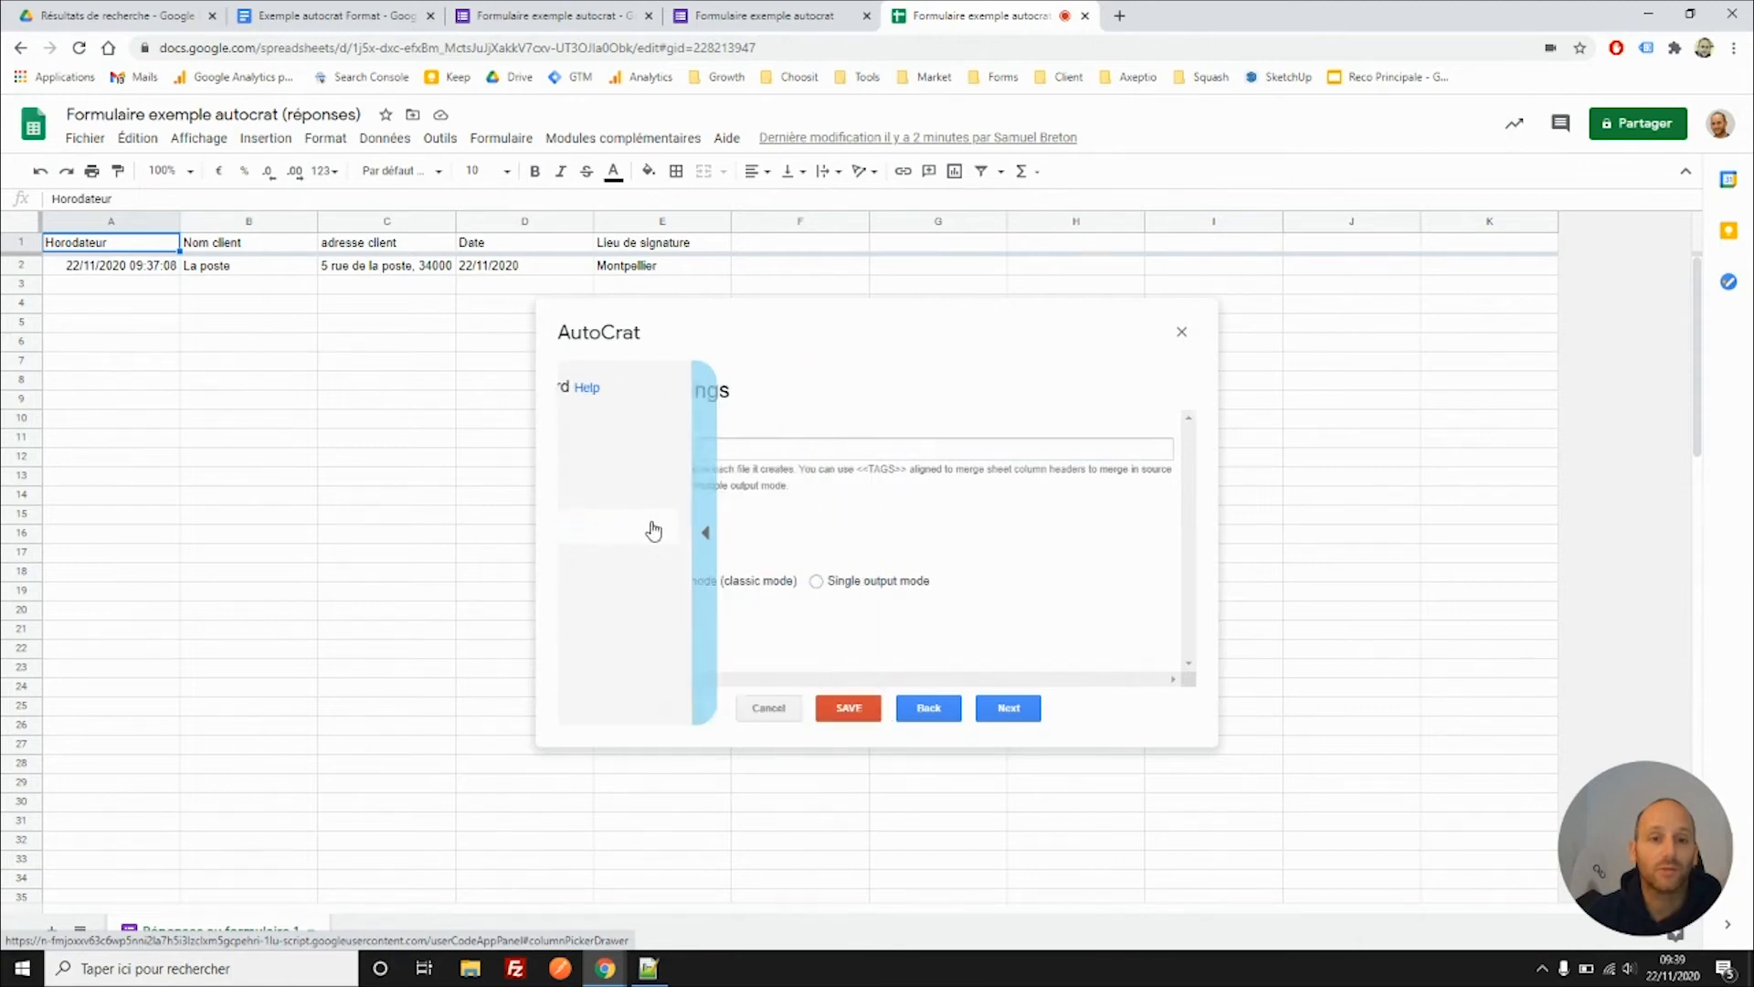
click(749, 445)
text(<<Nom client>>)
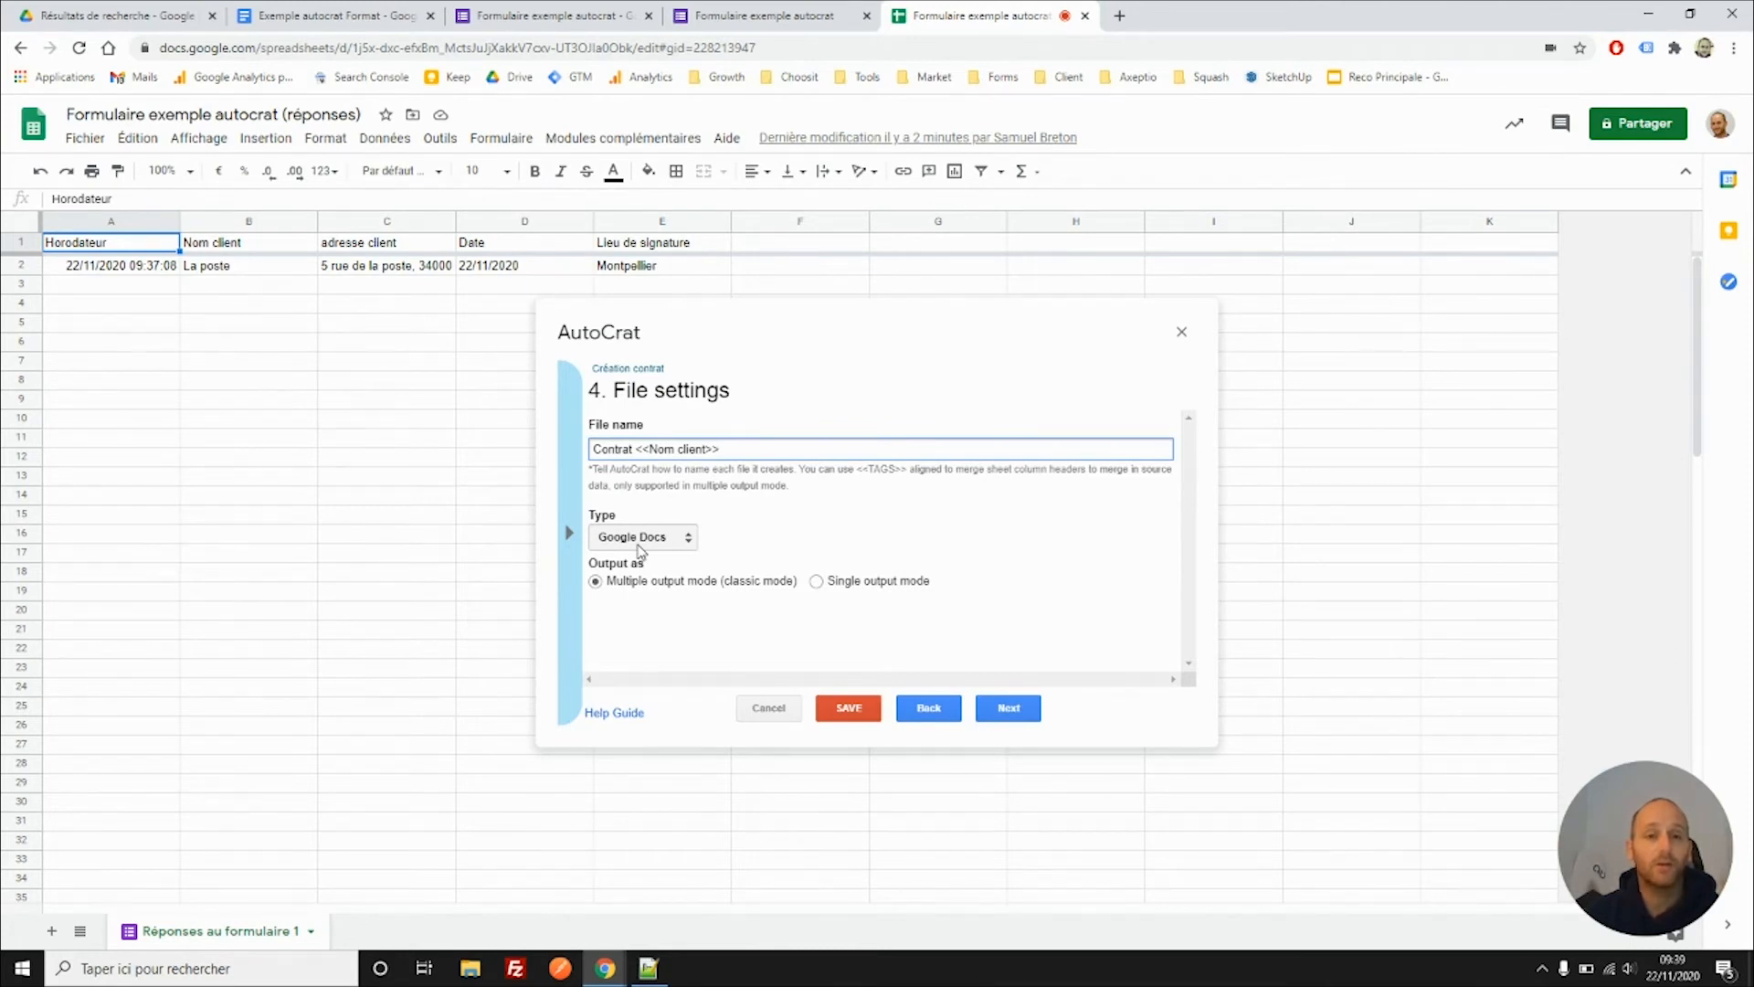
click(1011, 712)
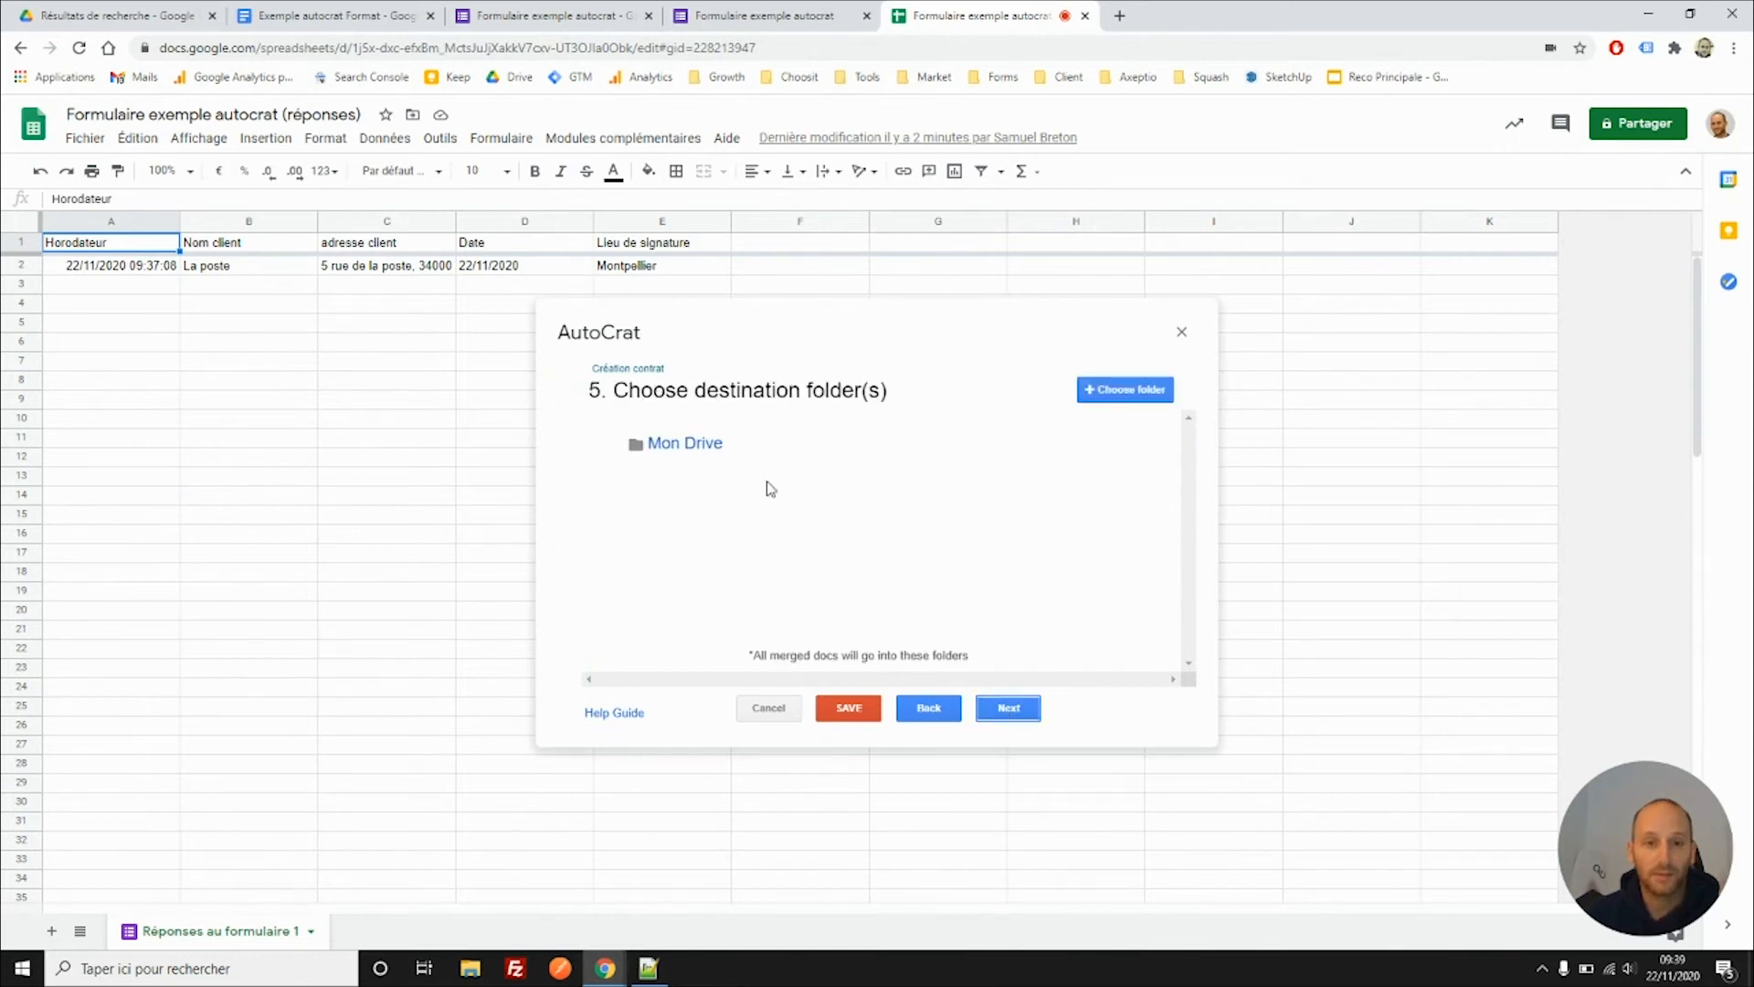
Accept Mon Drive as the destination folder and leave the dynamic folder reference empty
click(1004, 717)
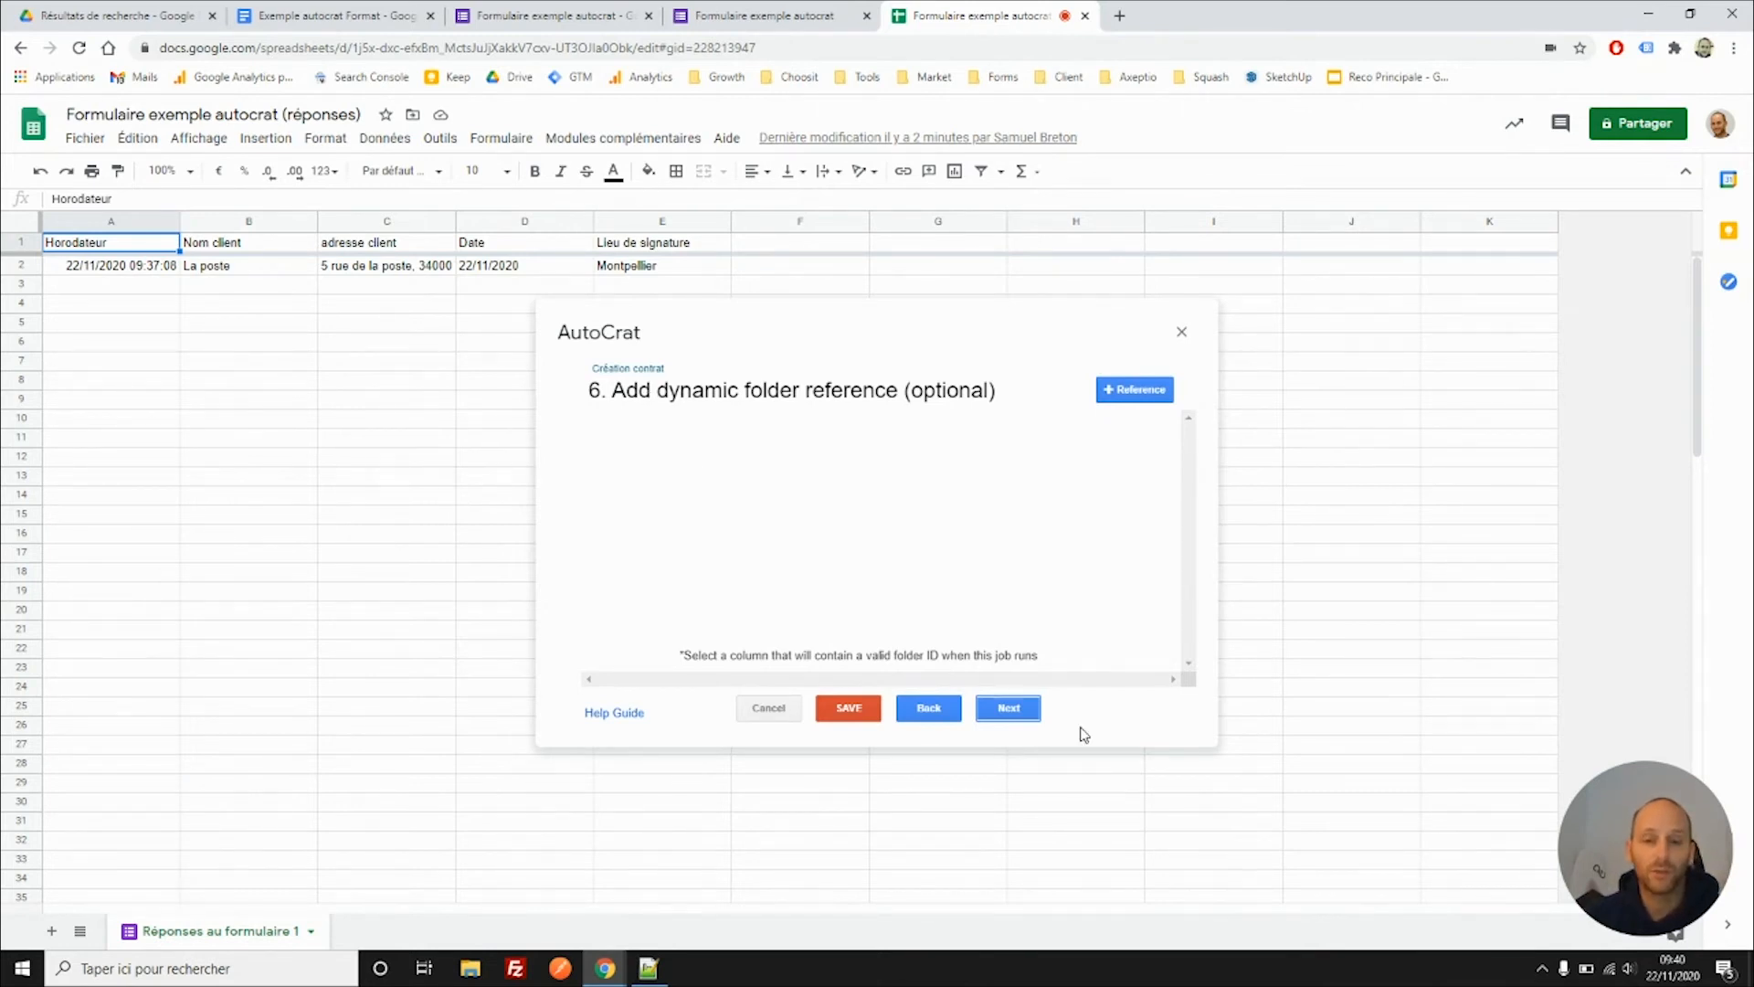
click(1009, 712)
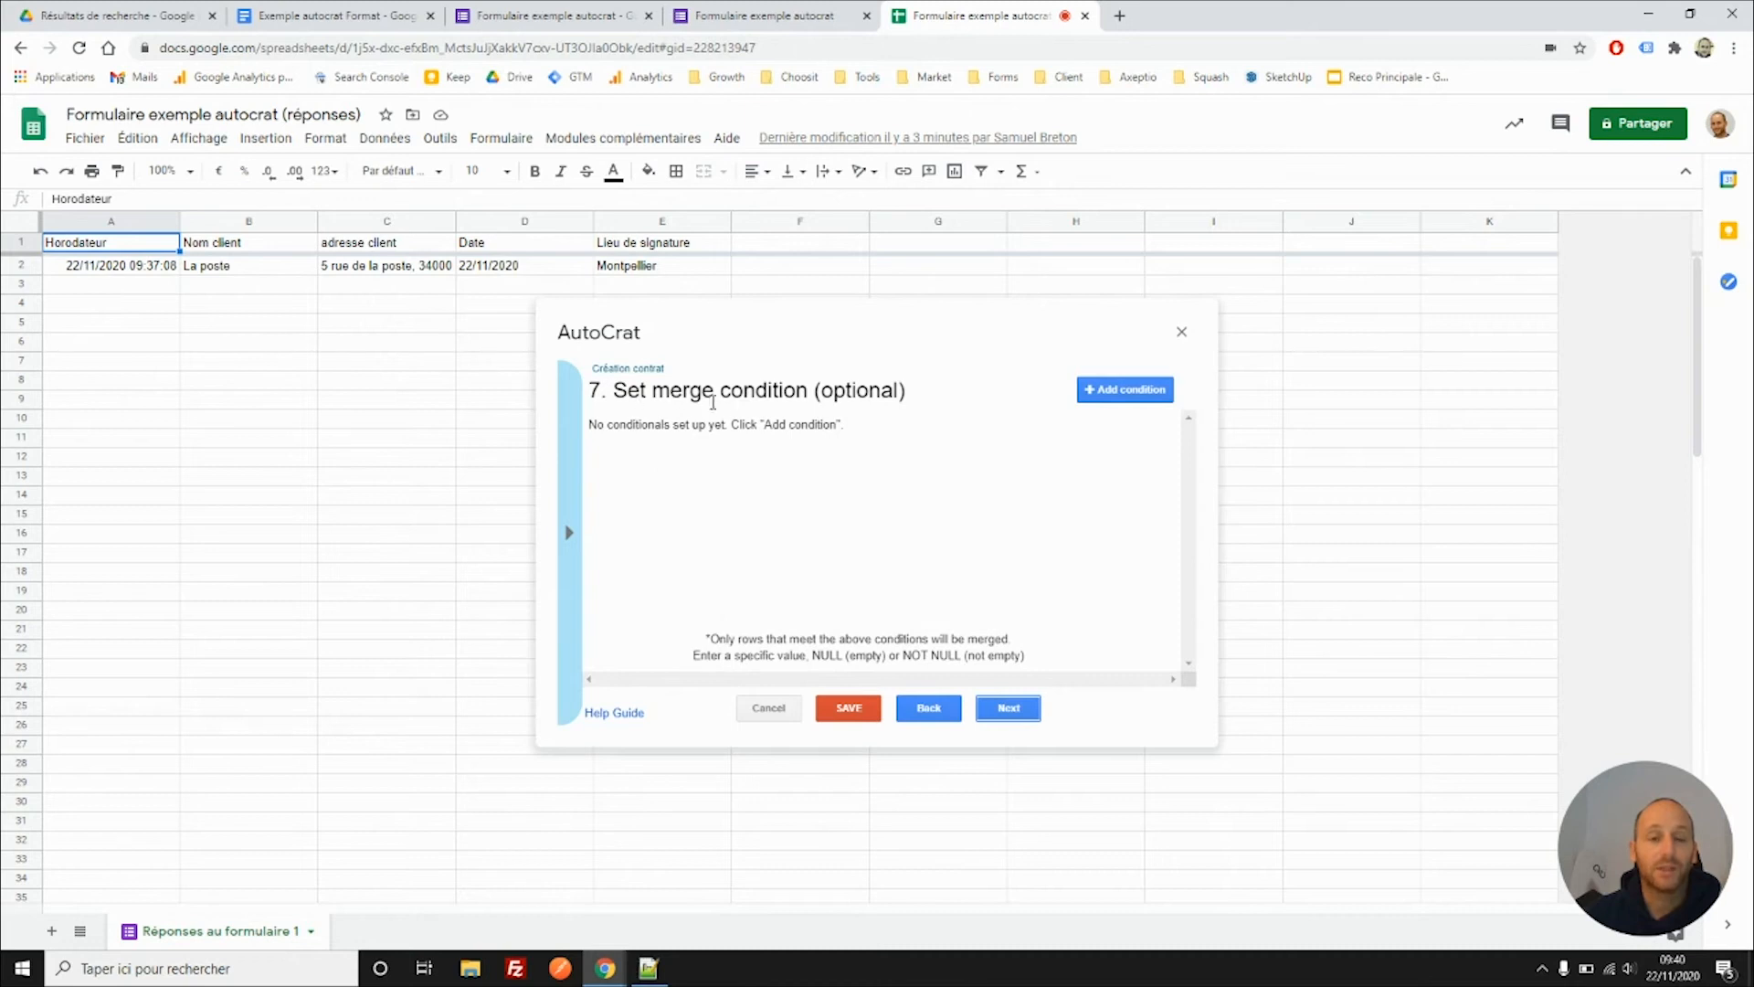
Add the merge condition Horodateur equals NOT NULL and continue
click(1124, 395)
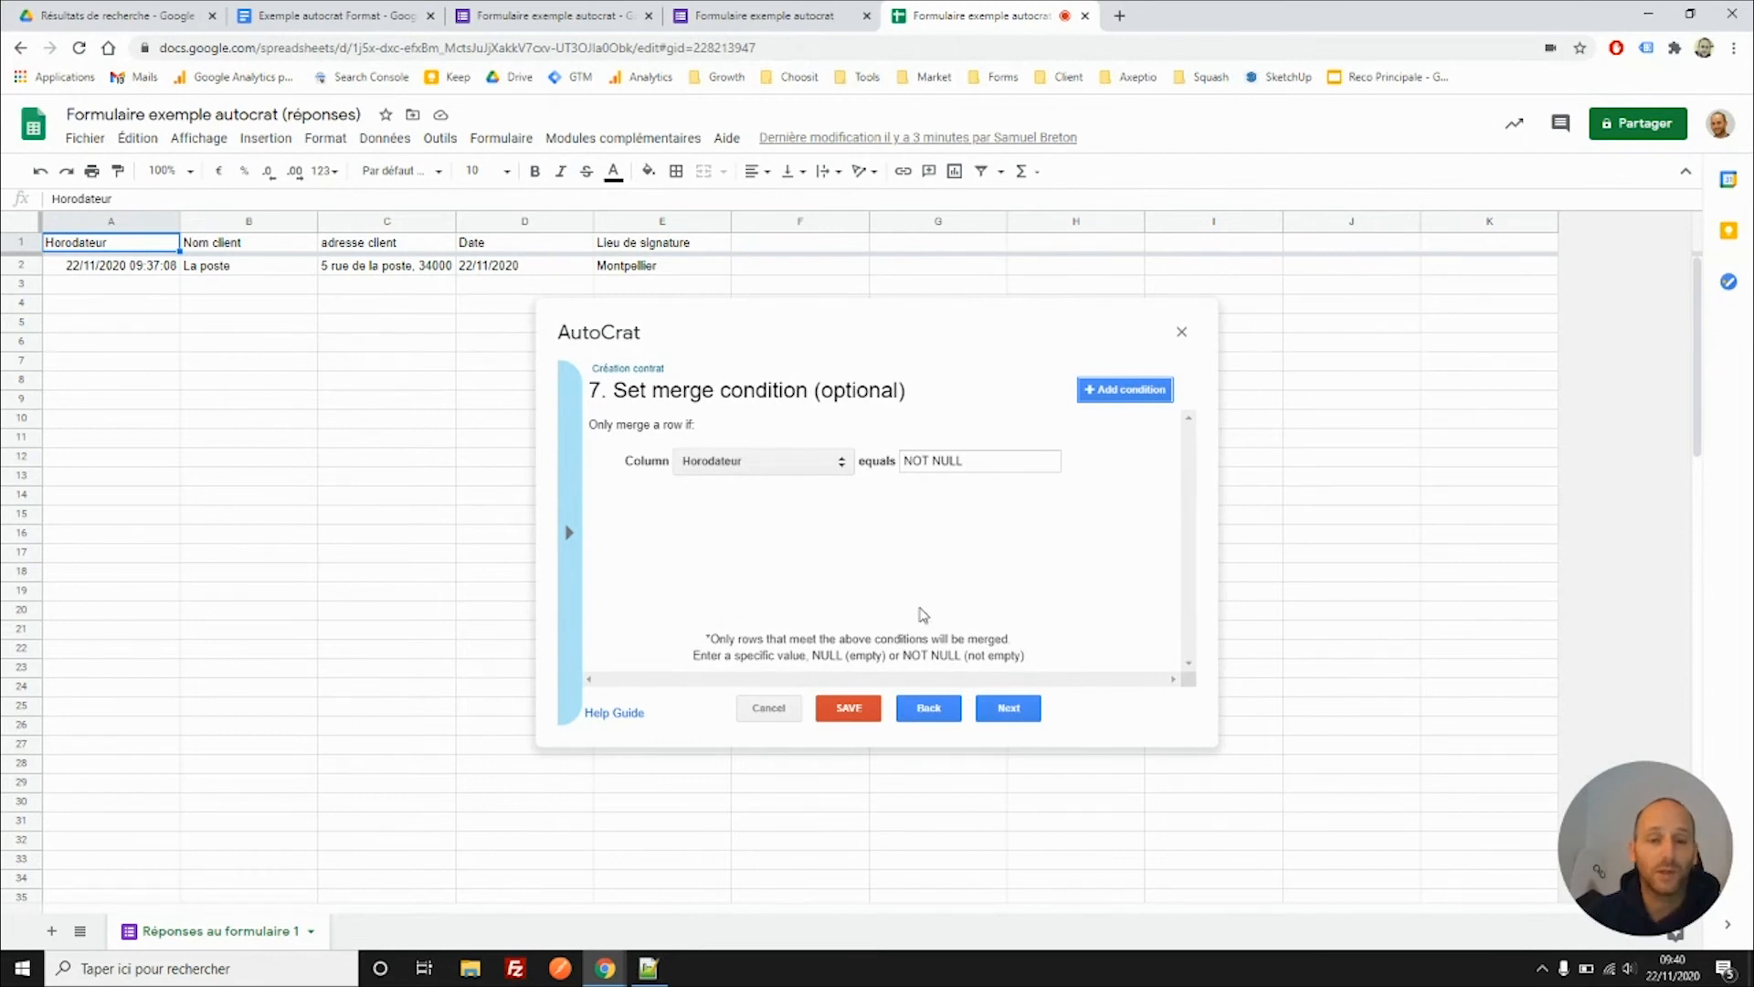
click(1003, 717)
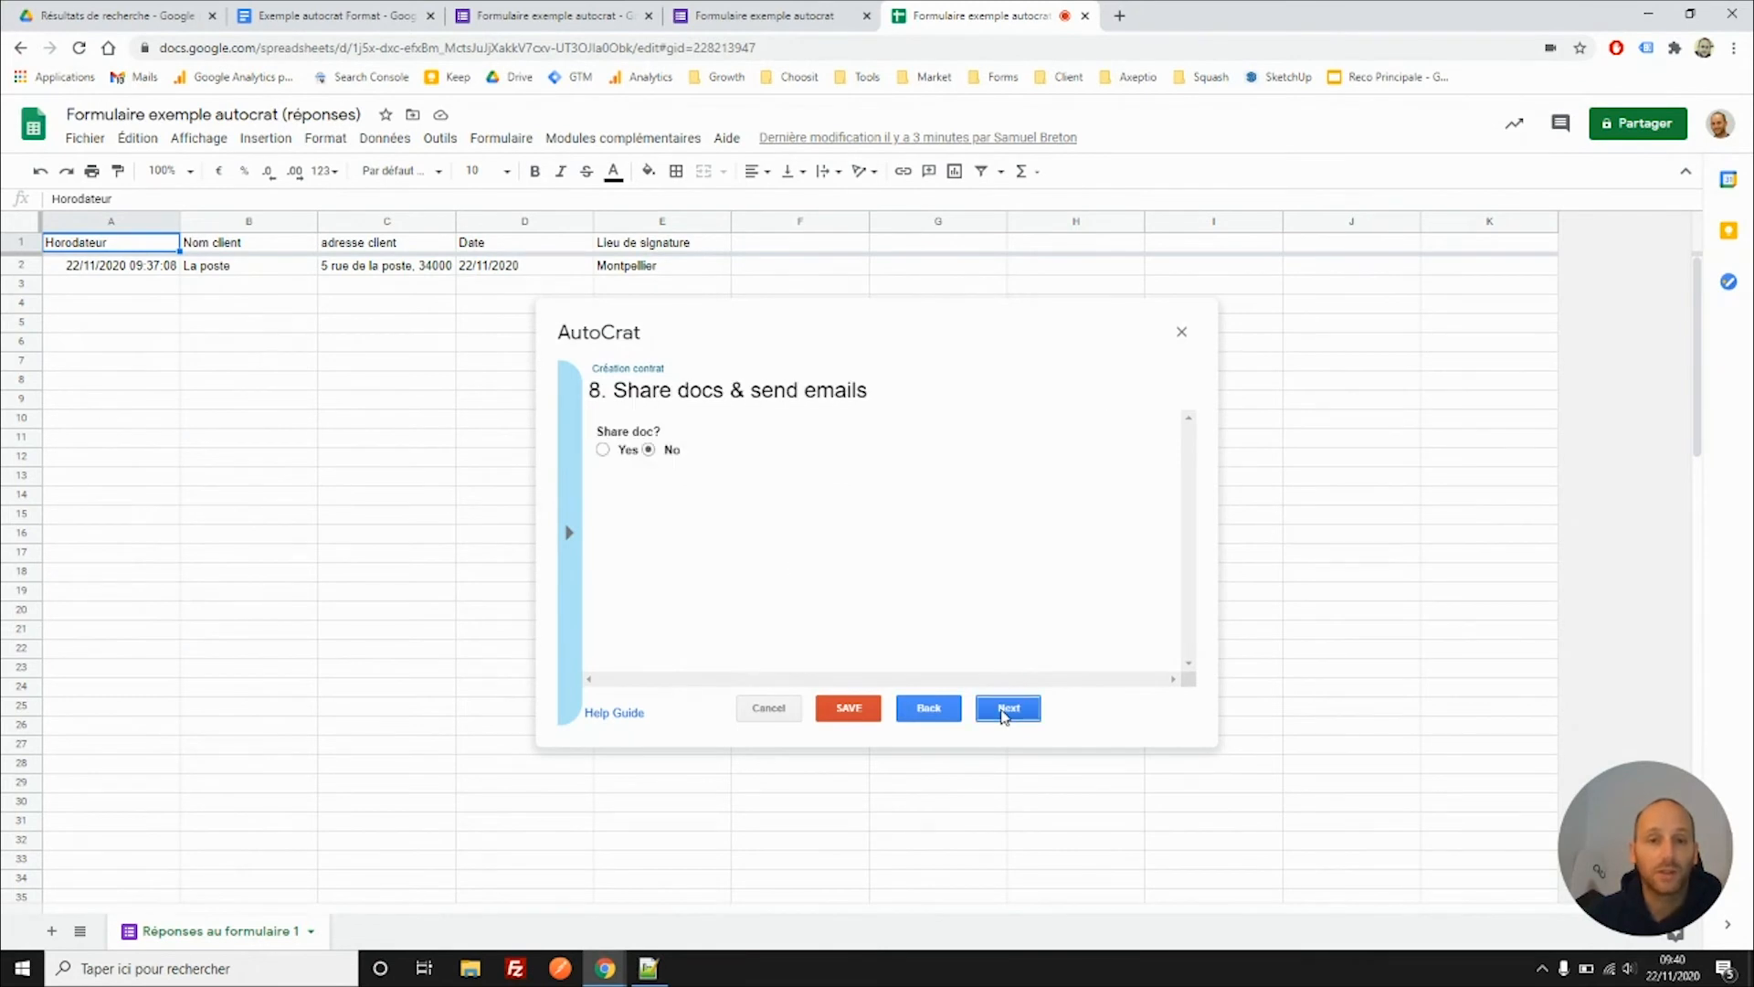
Turn on sharing of the generated contracts and enter the recipient's e-mail address in To
click(603, 450)
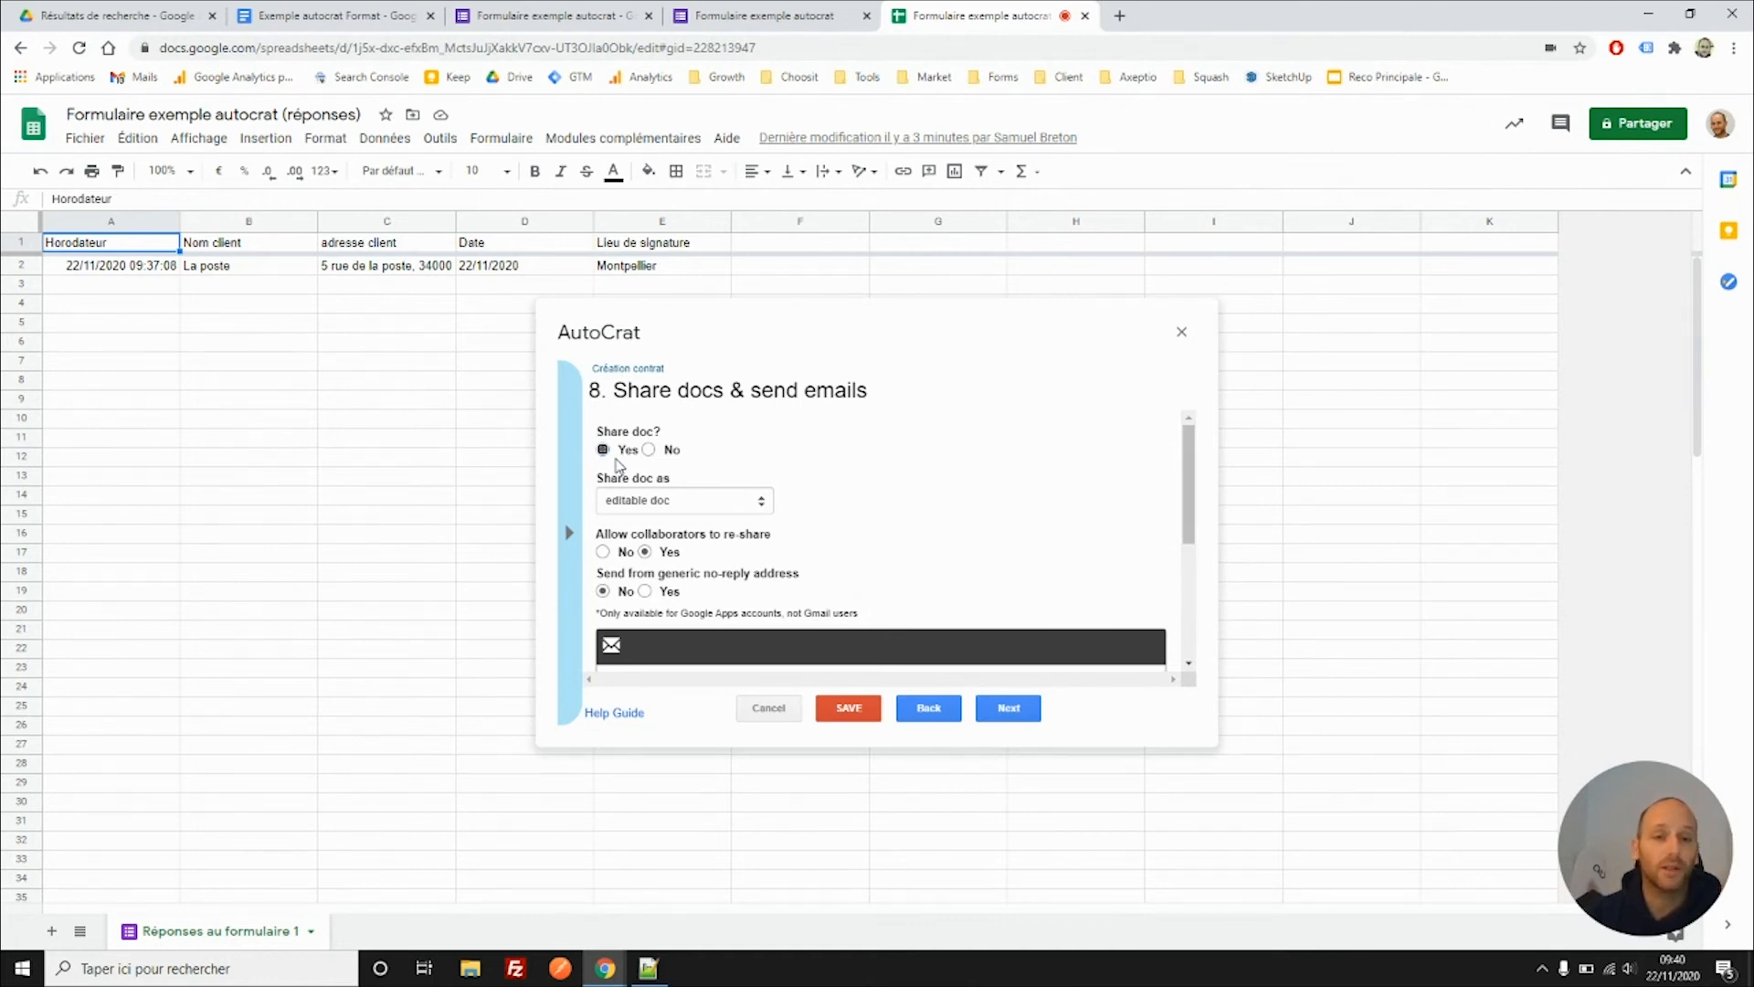
scroll(704, 472, down, 2)
scroll(715, 457, up, 2)
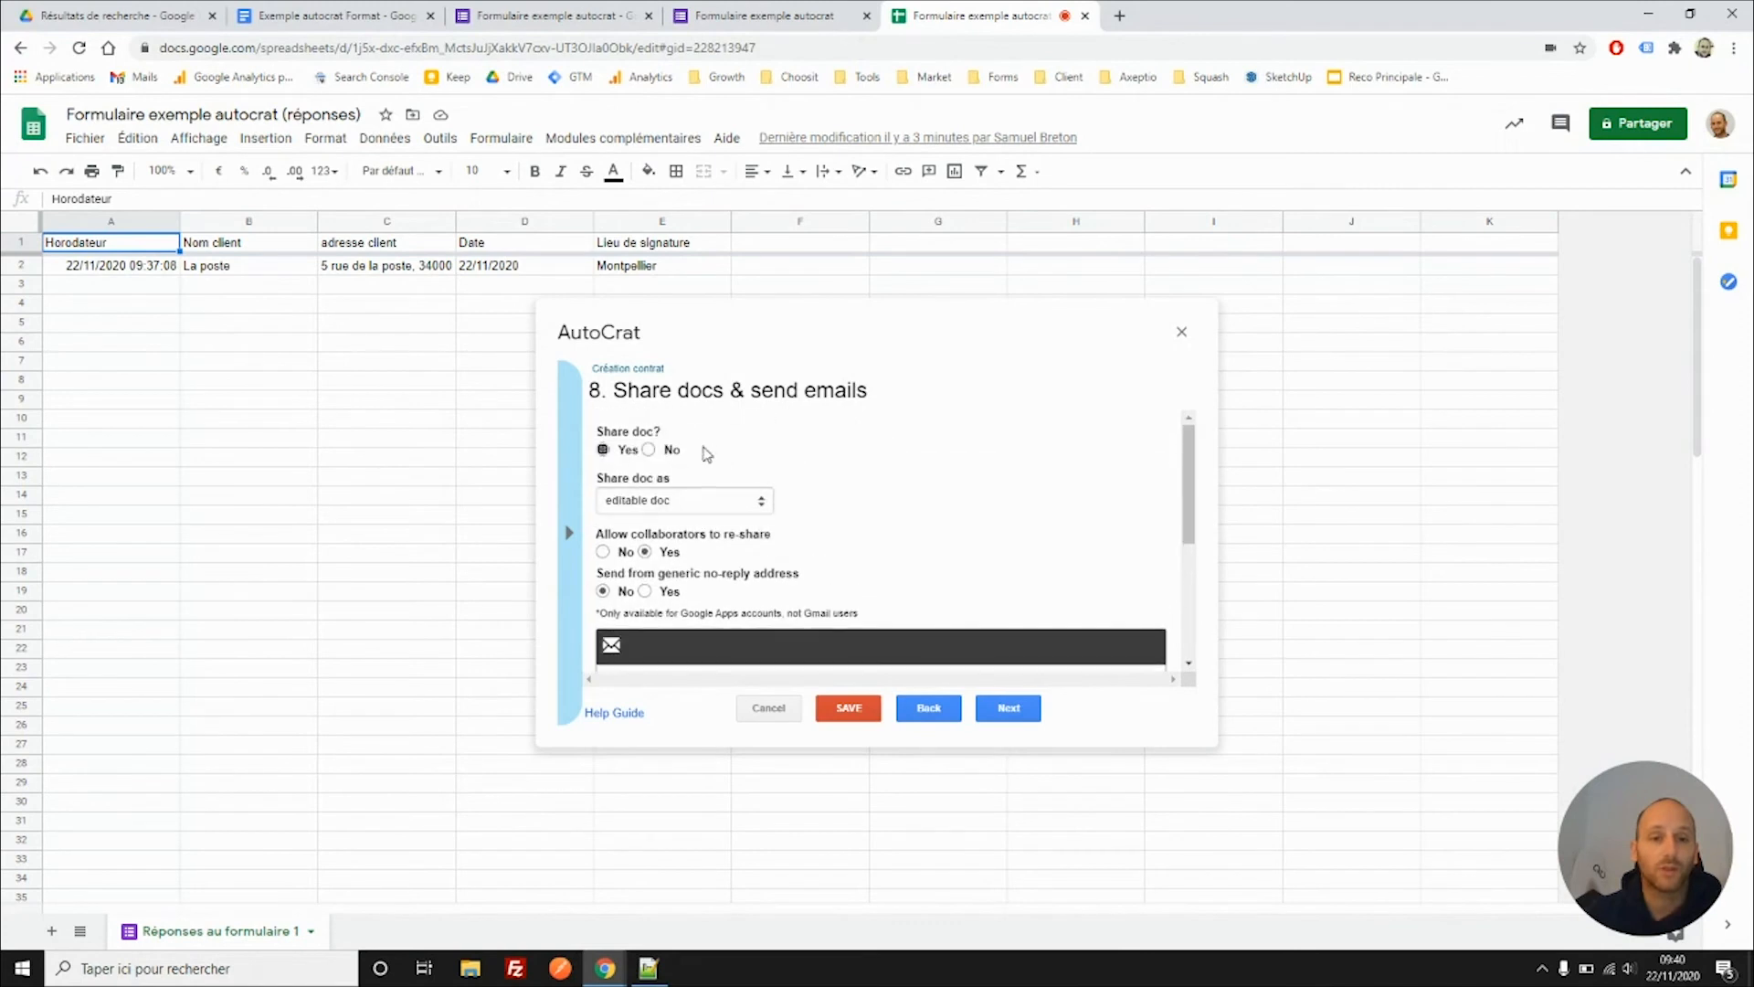
scroll(682, 534, down, 2)
click(690, 503)
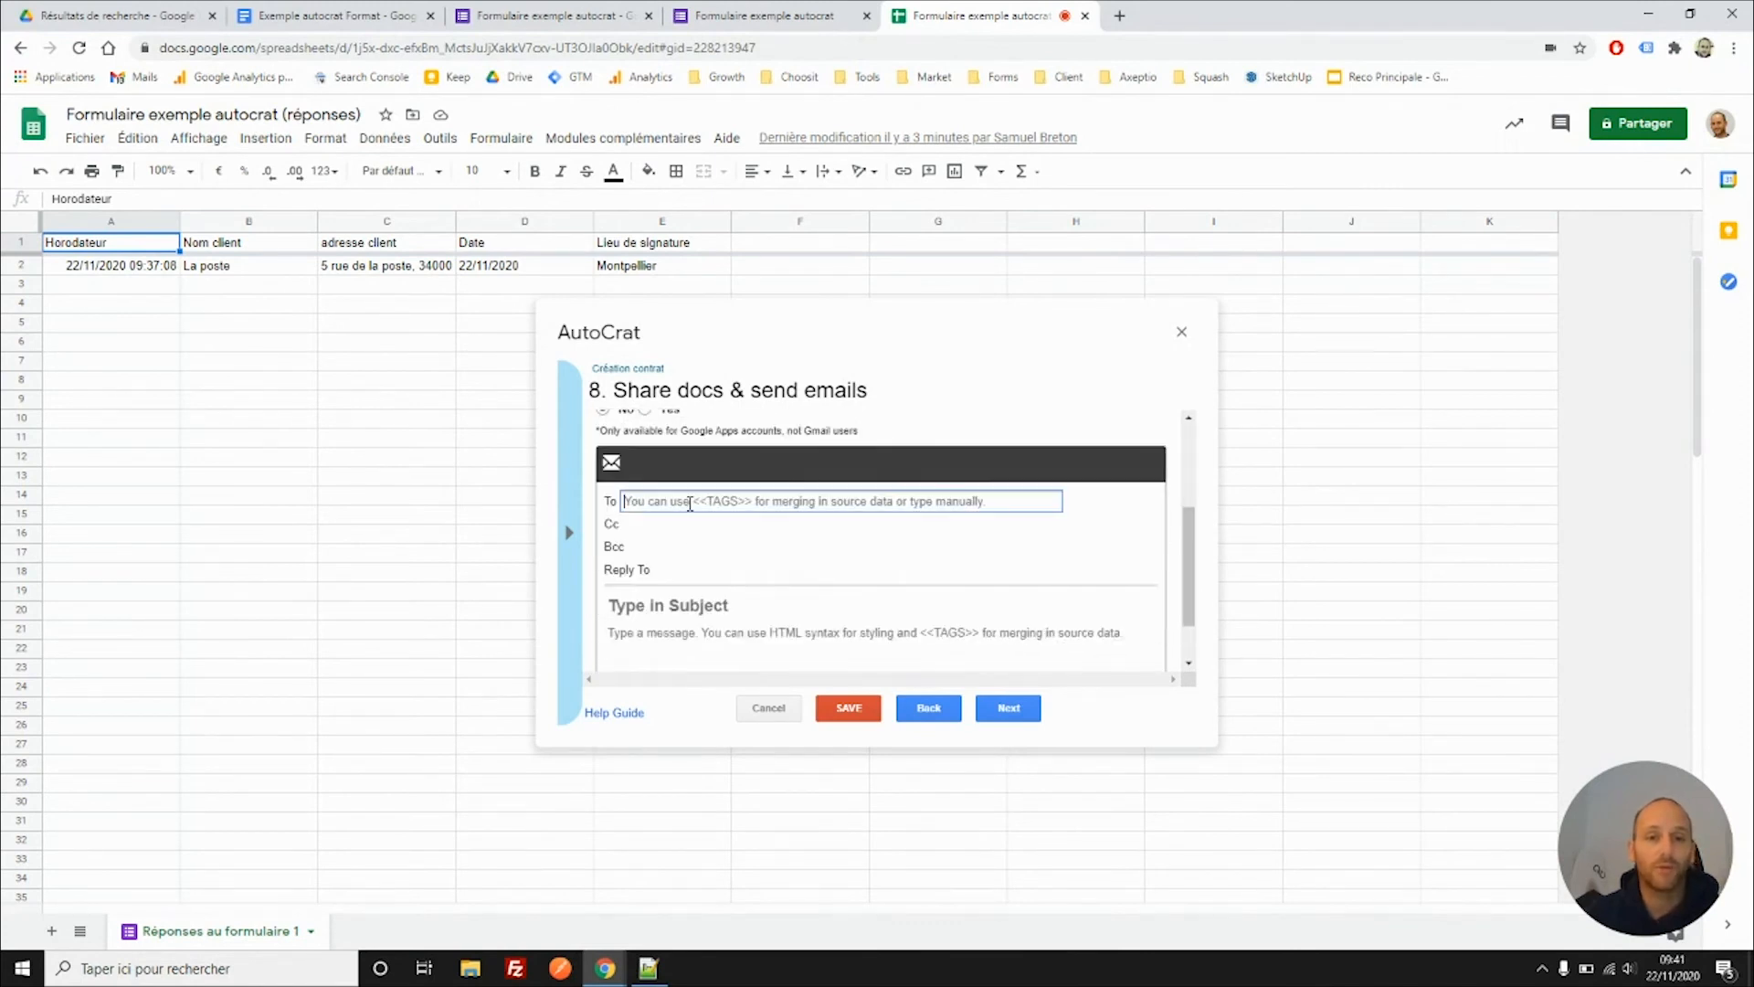
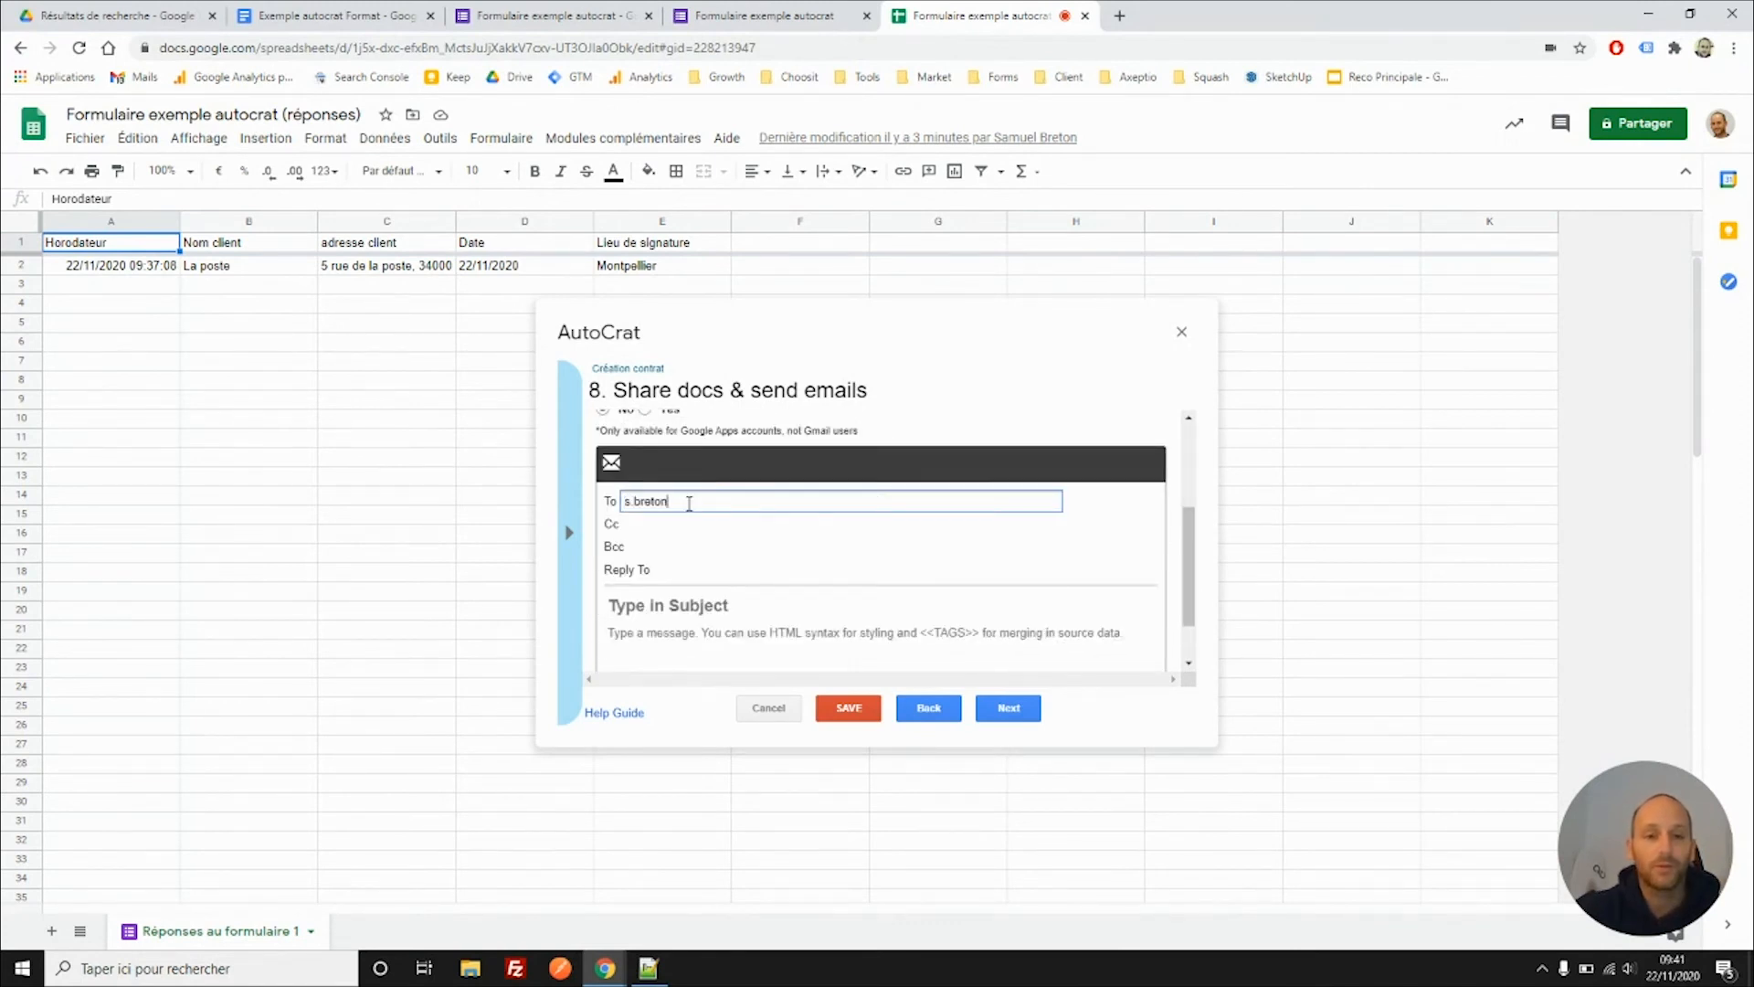
key(Tab)
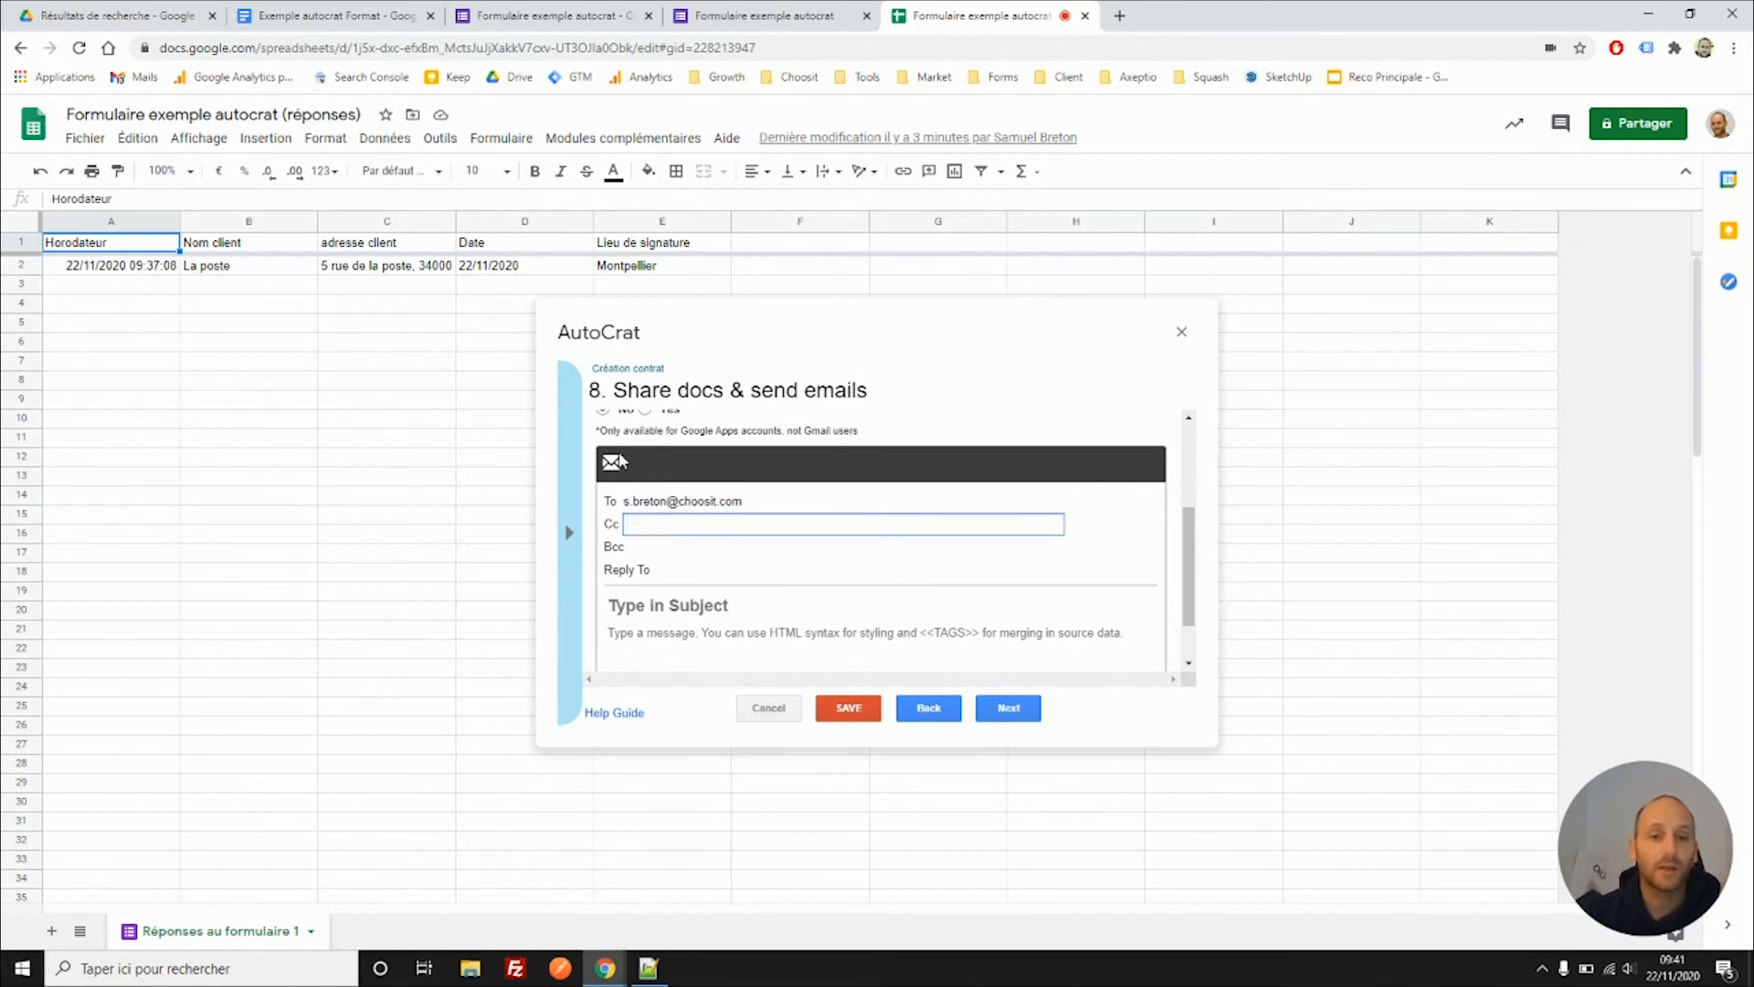
Set the e-mail subject to 'Nouveau contrat <<Nom client>>' and continue to job triggers
click(664, 607)
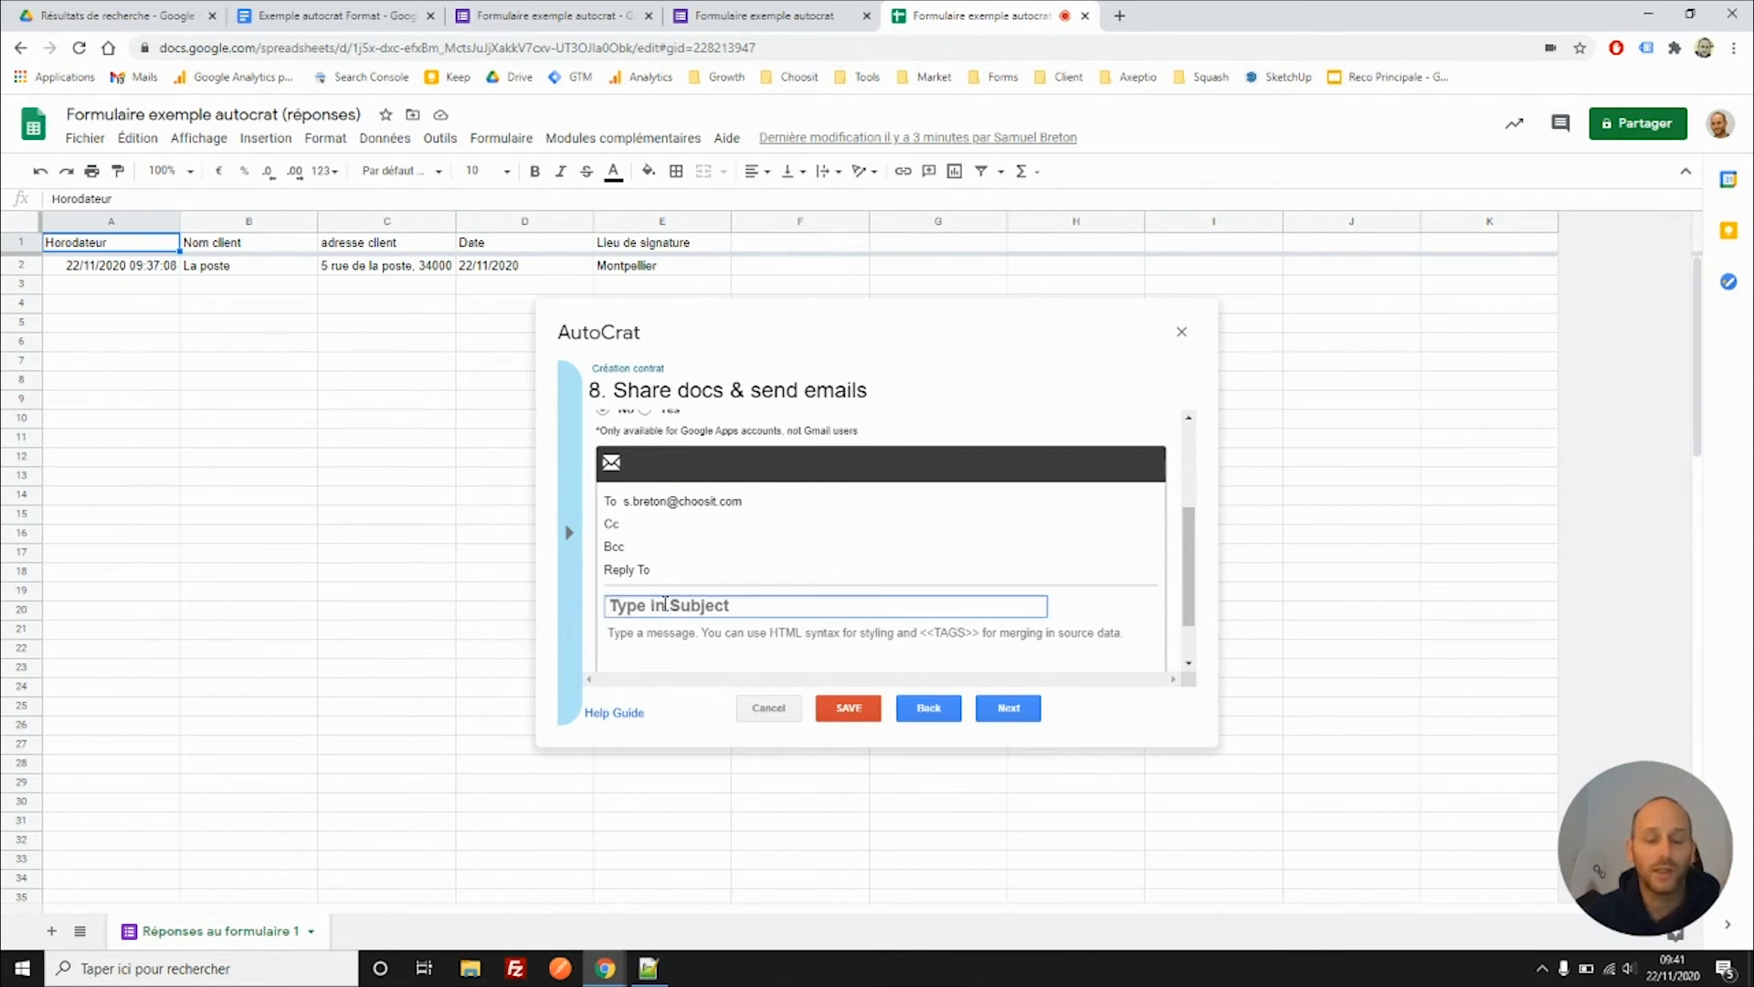
text(Nouv)
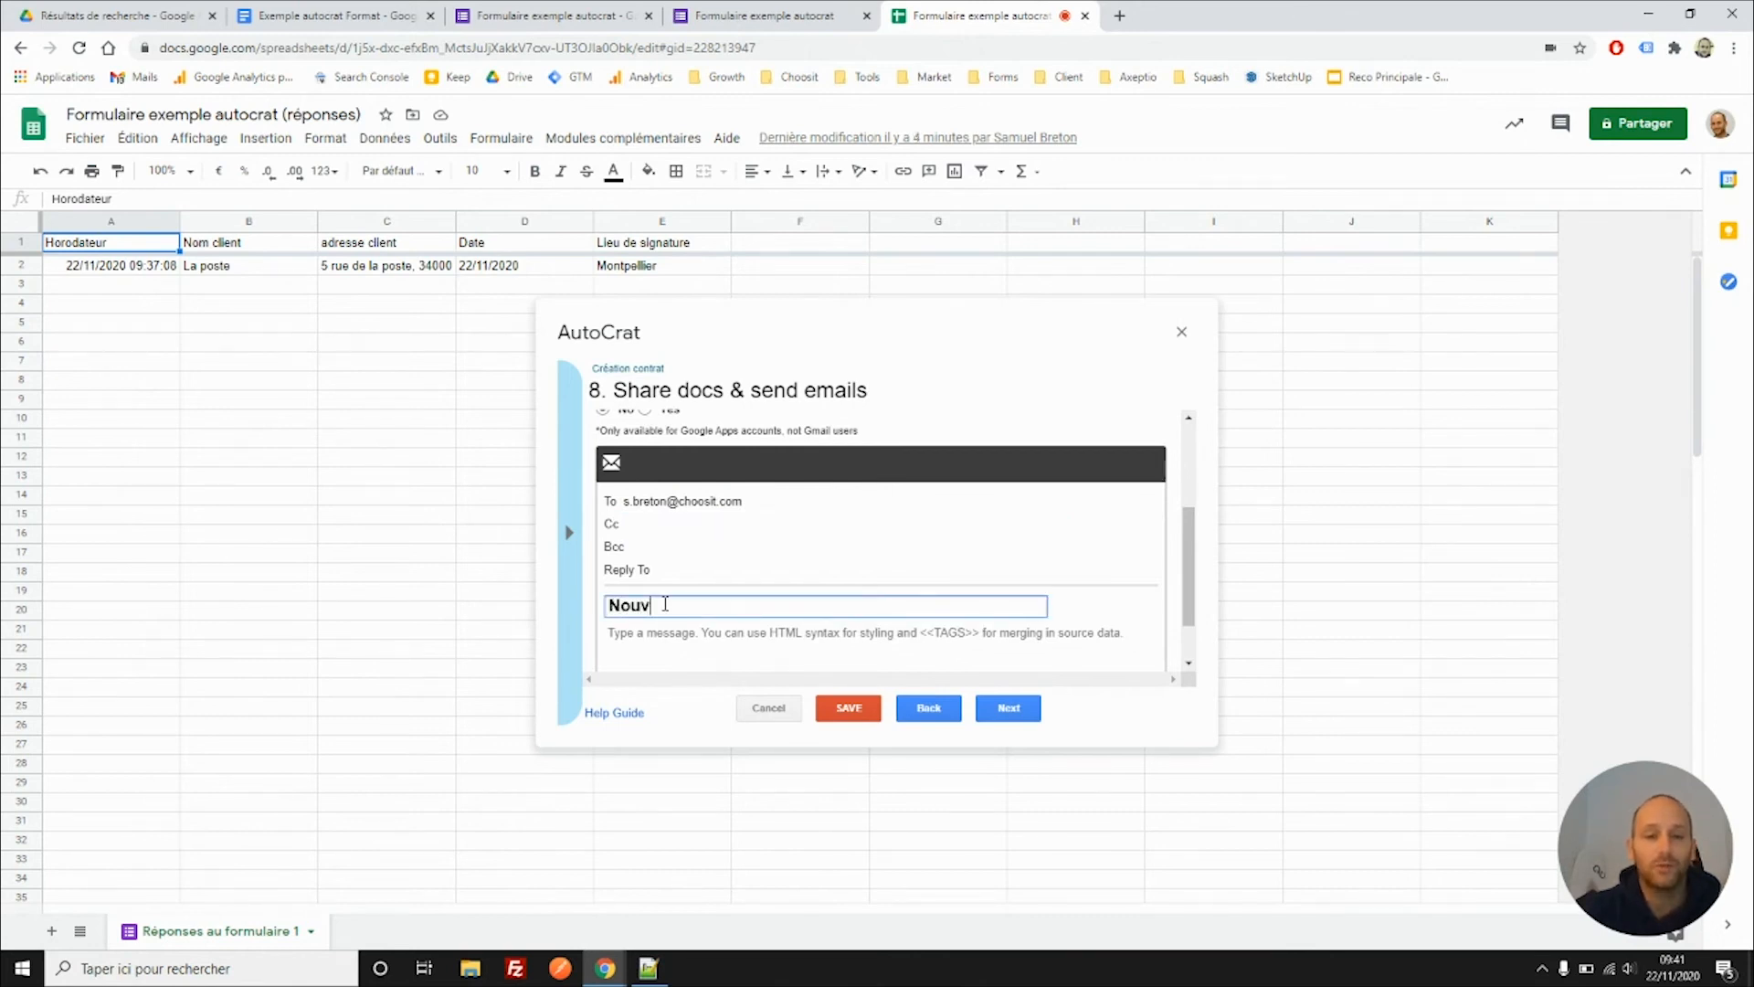
text(eau contrat)
key(BackSpace)
key(BackSpace)
key(BackSpace)
text(trat)
click(571, 502)
click(697, 525)
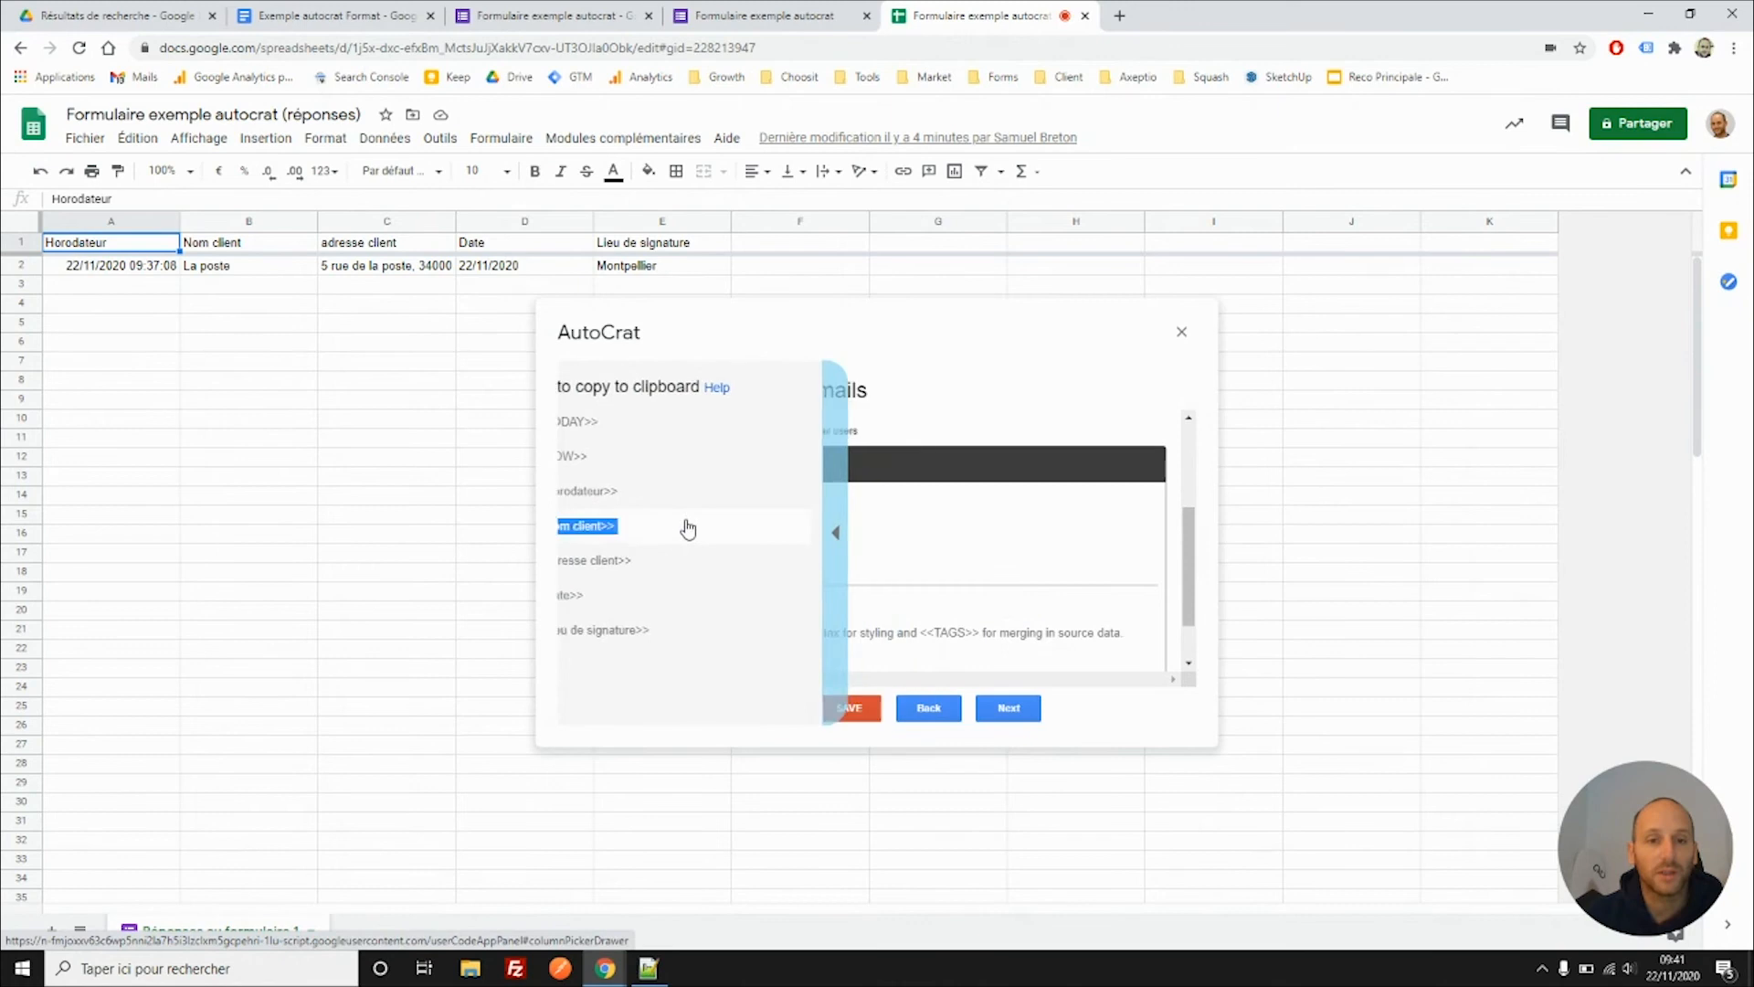
click(767, 601)
text(<<Nom client>>)
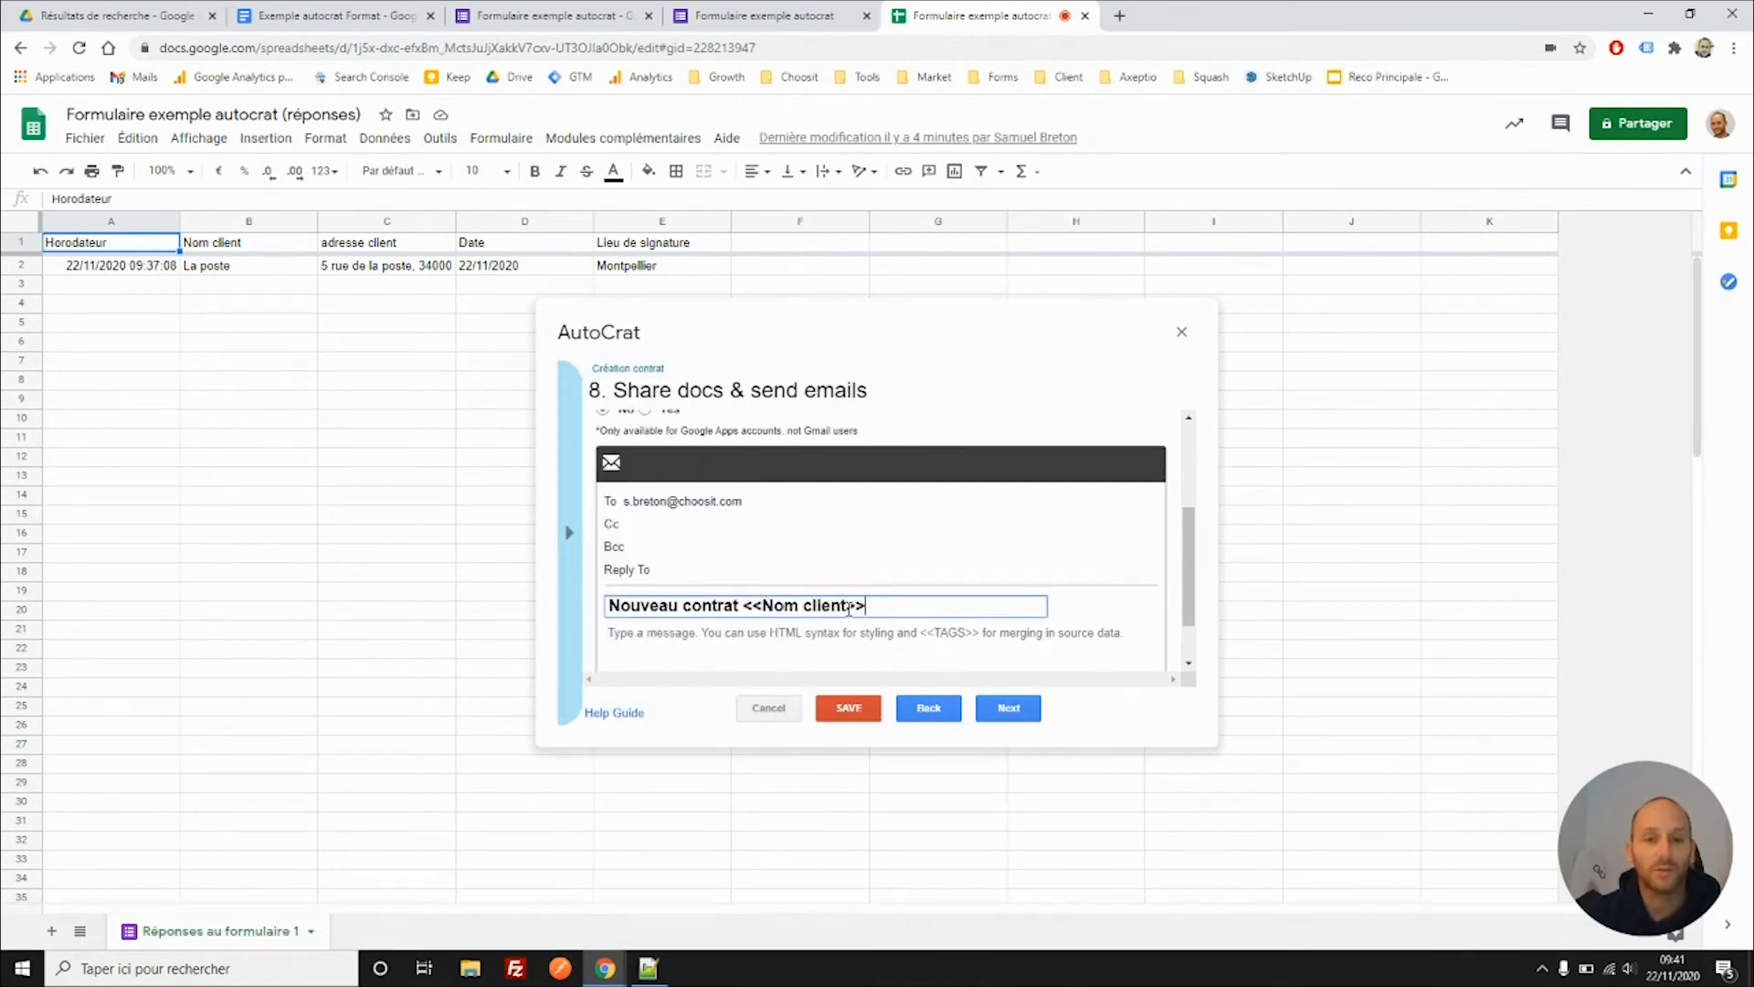
scroll(734, 576, down, 1)
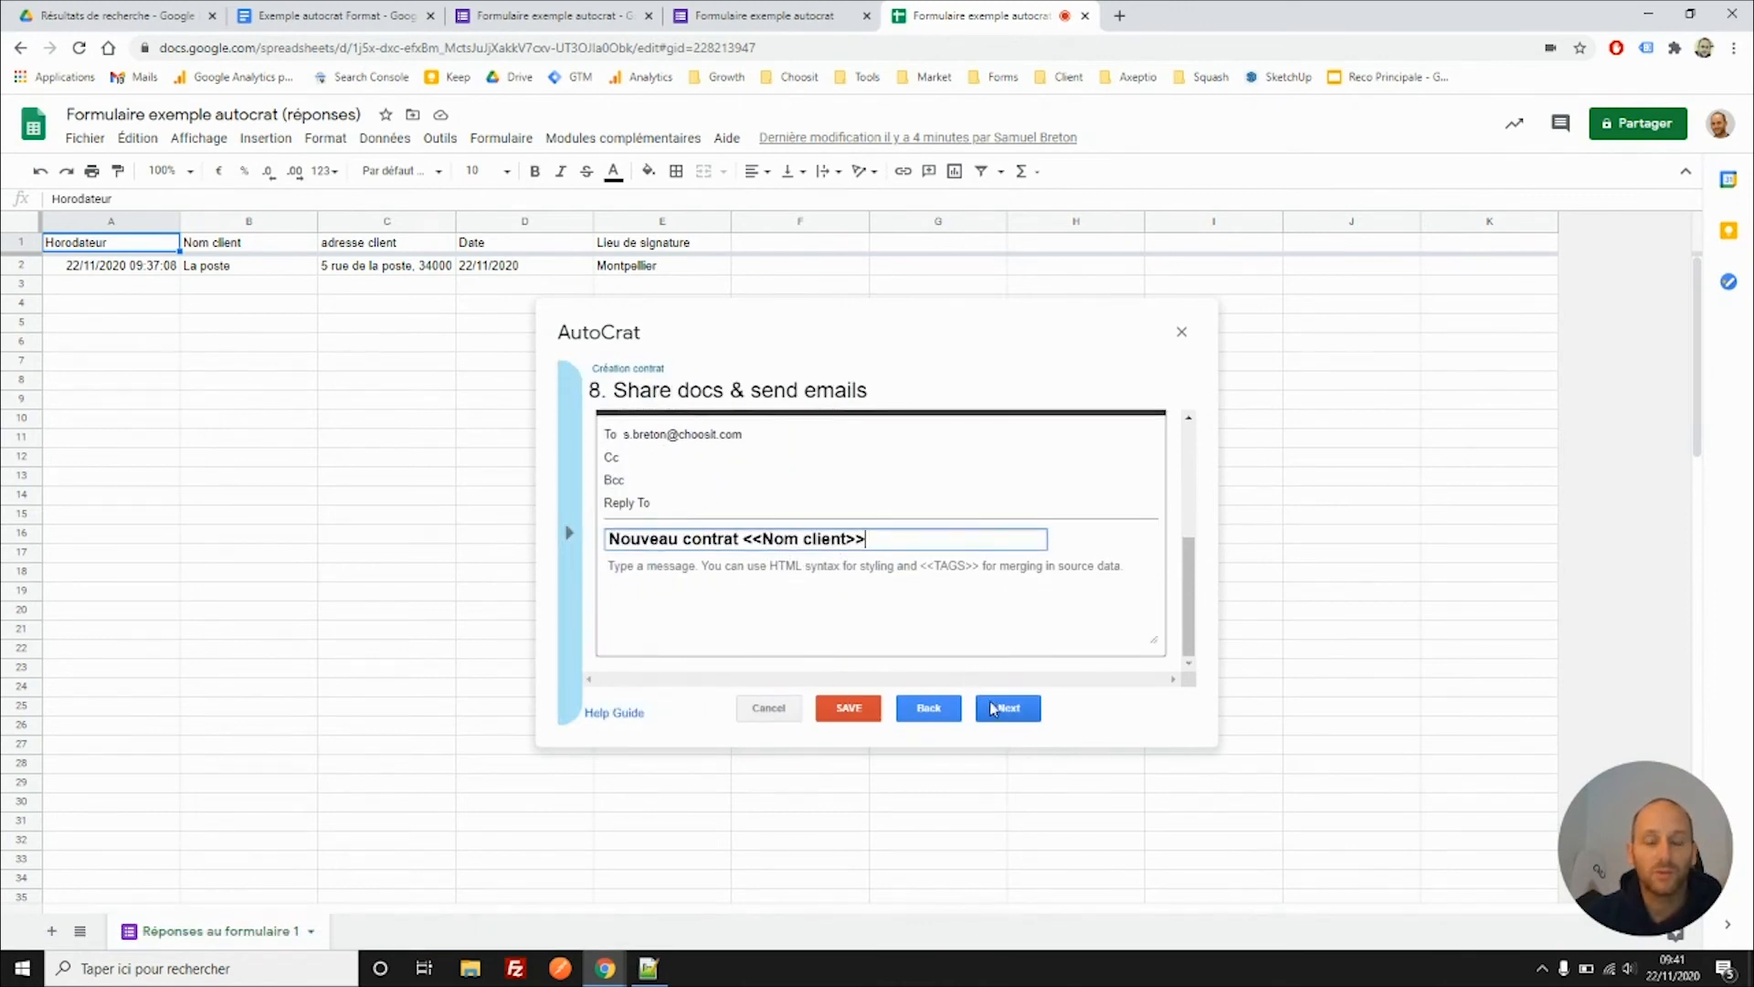
click(1009, 712)
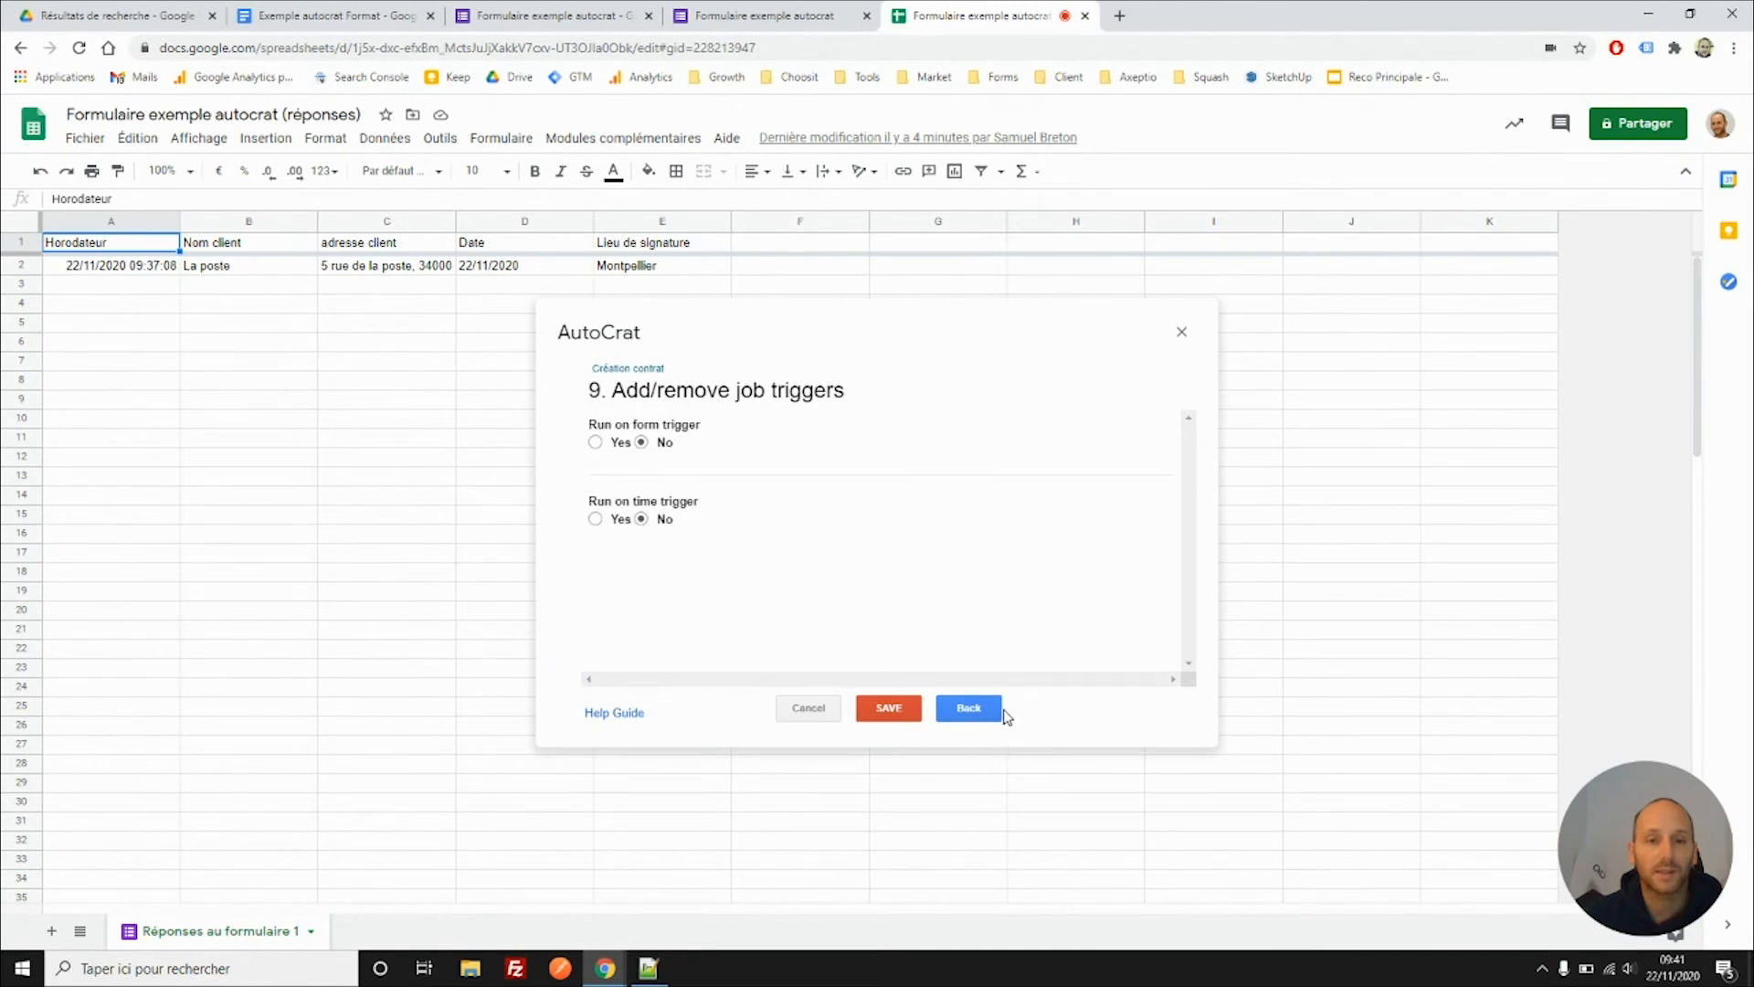
Enable the form-submit trigger and the hourly time trigger, then save the Création contrat job
click(596, 443)
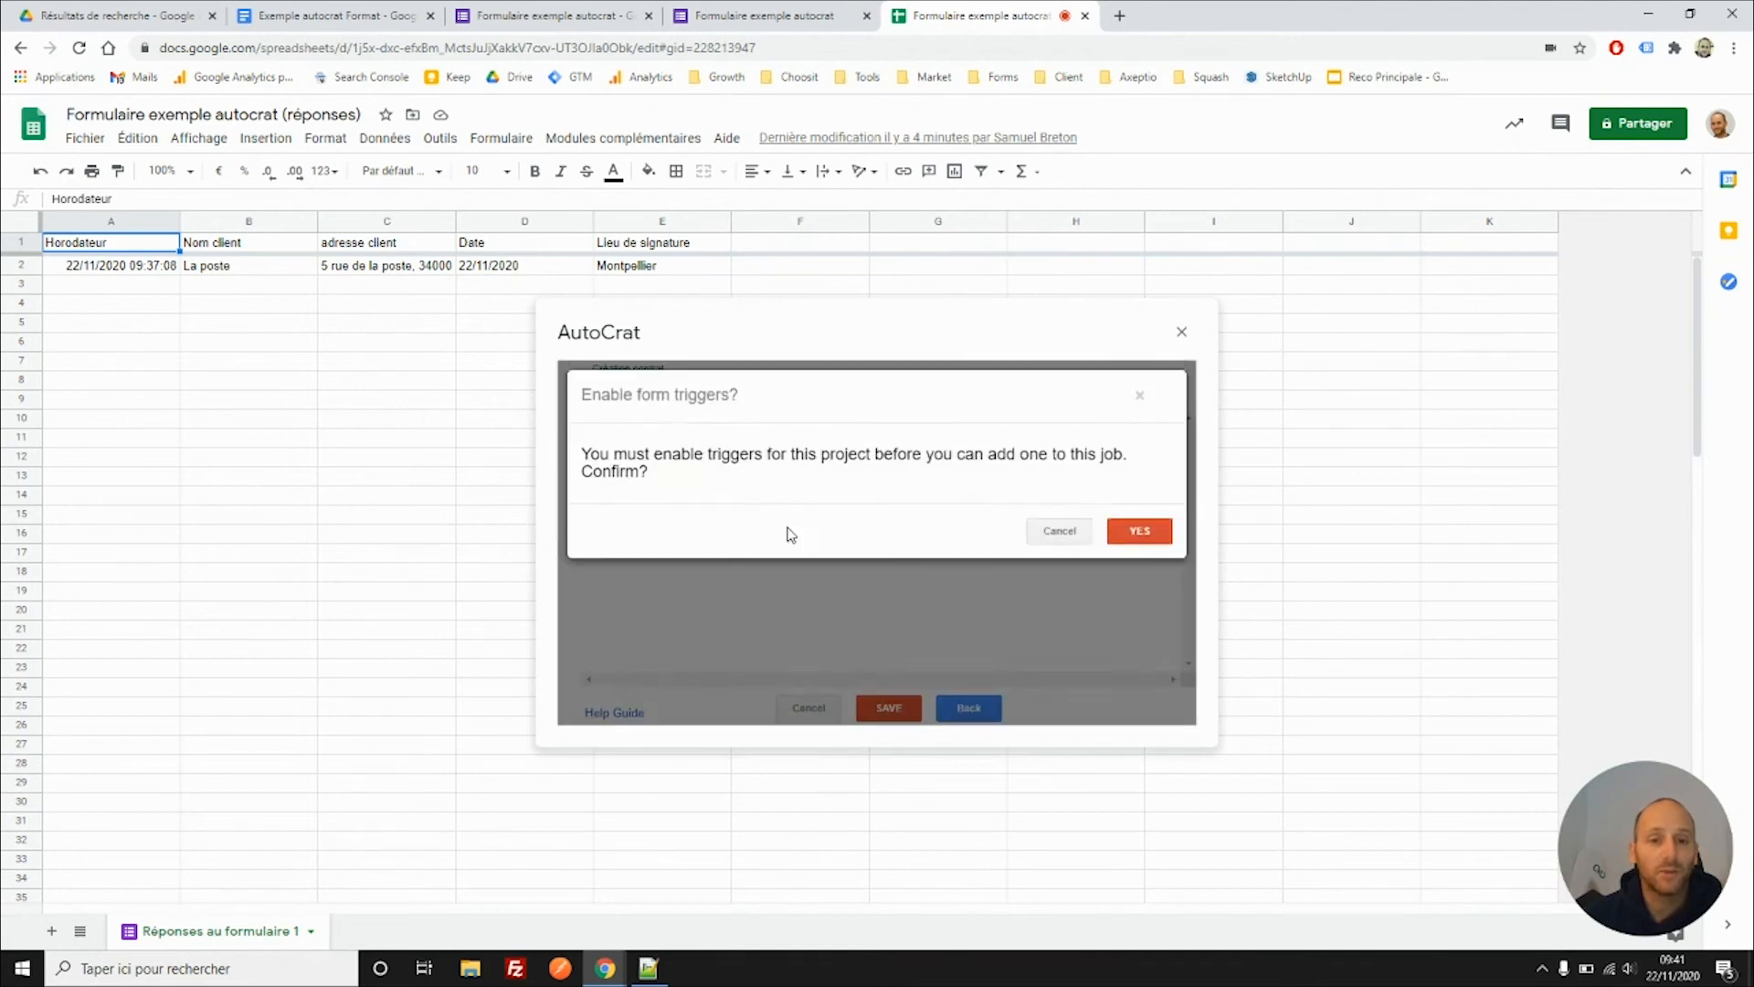
click(1139, 532)
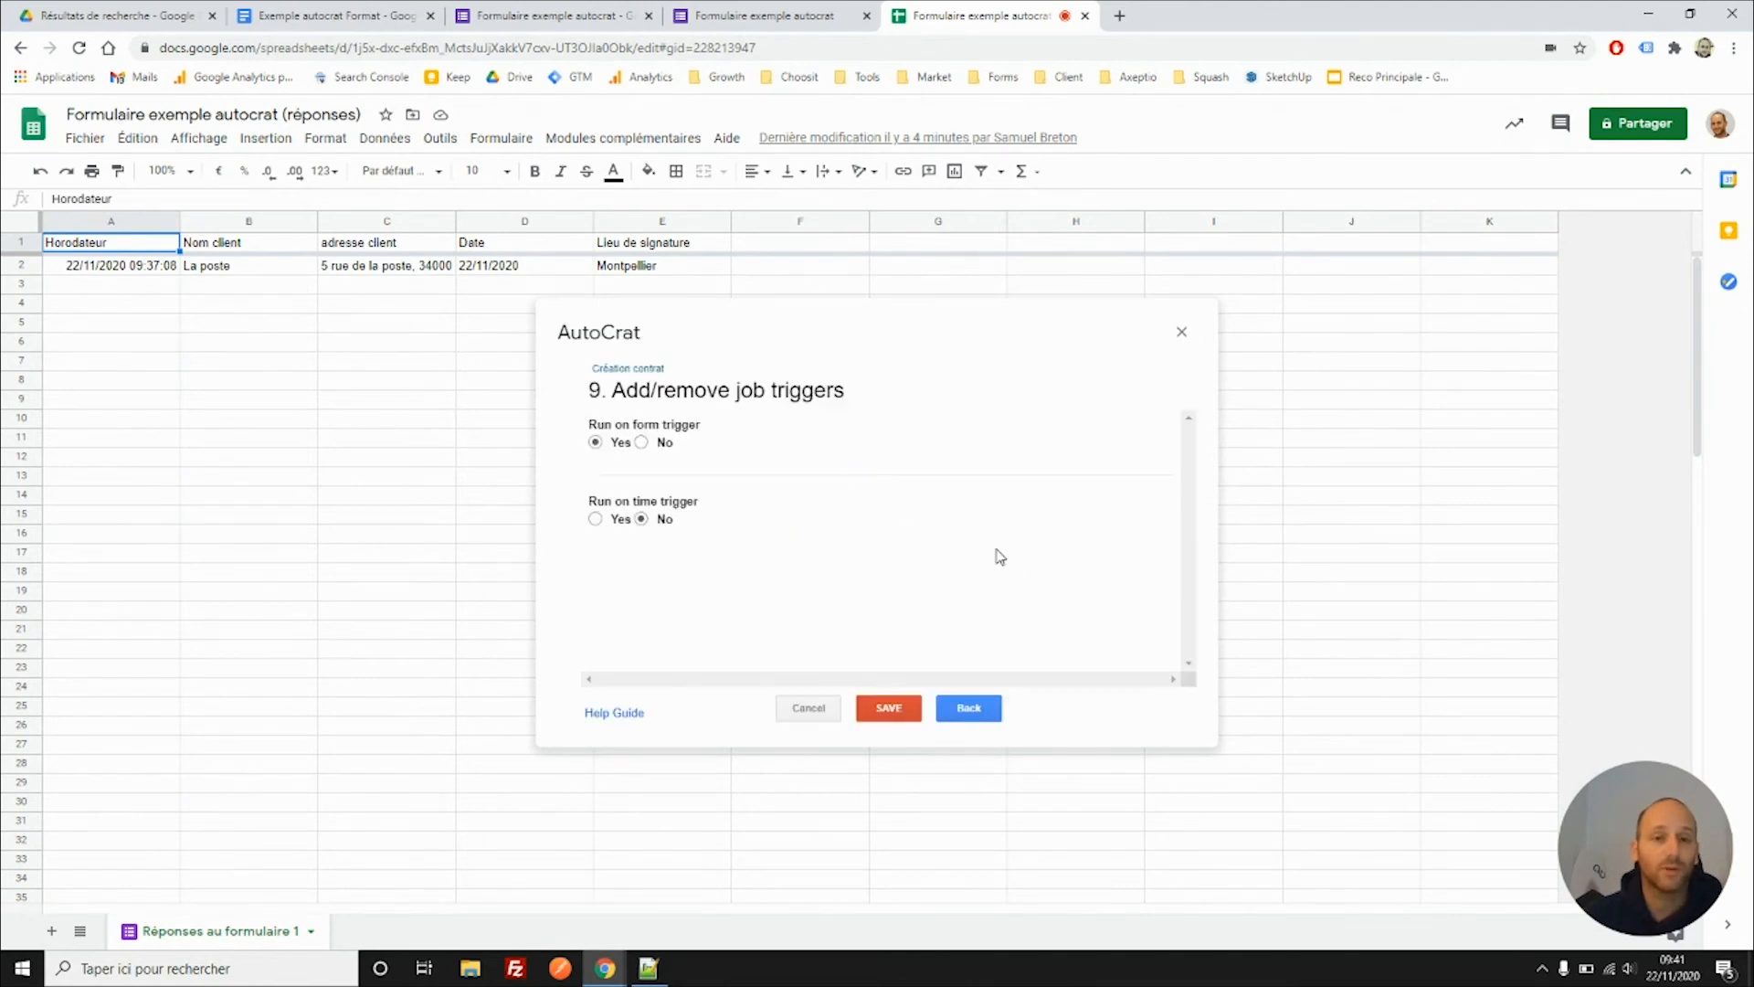
click(594, 520)
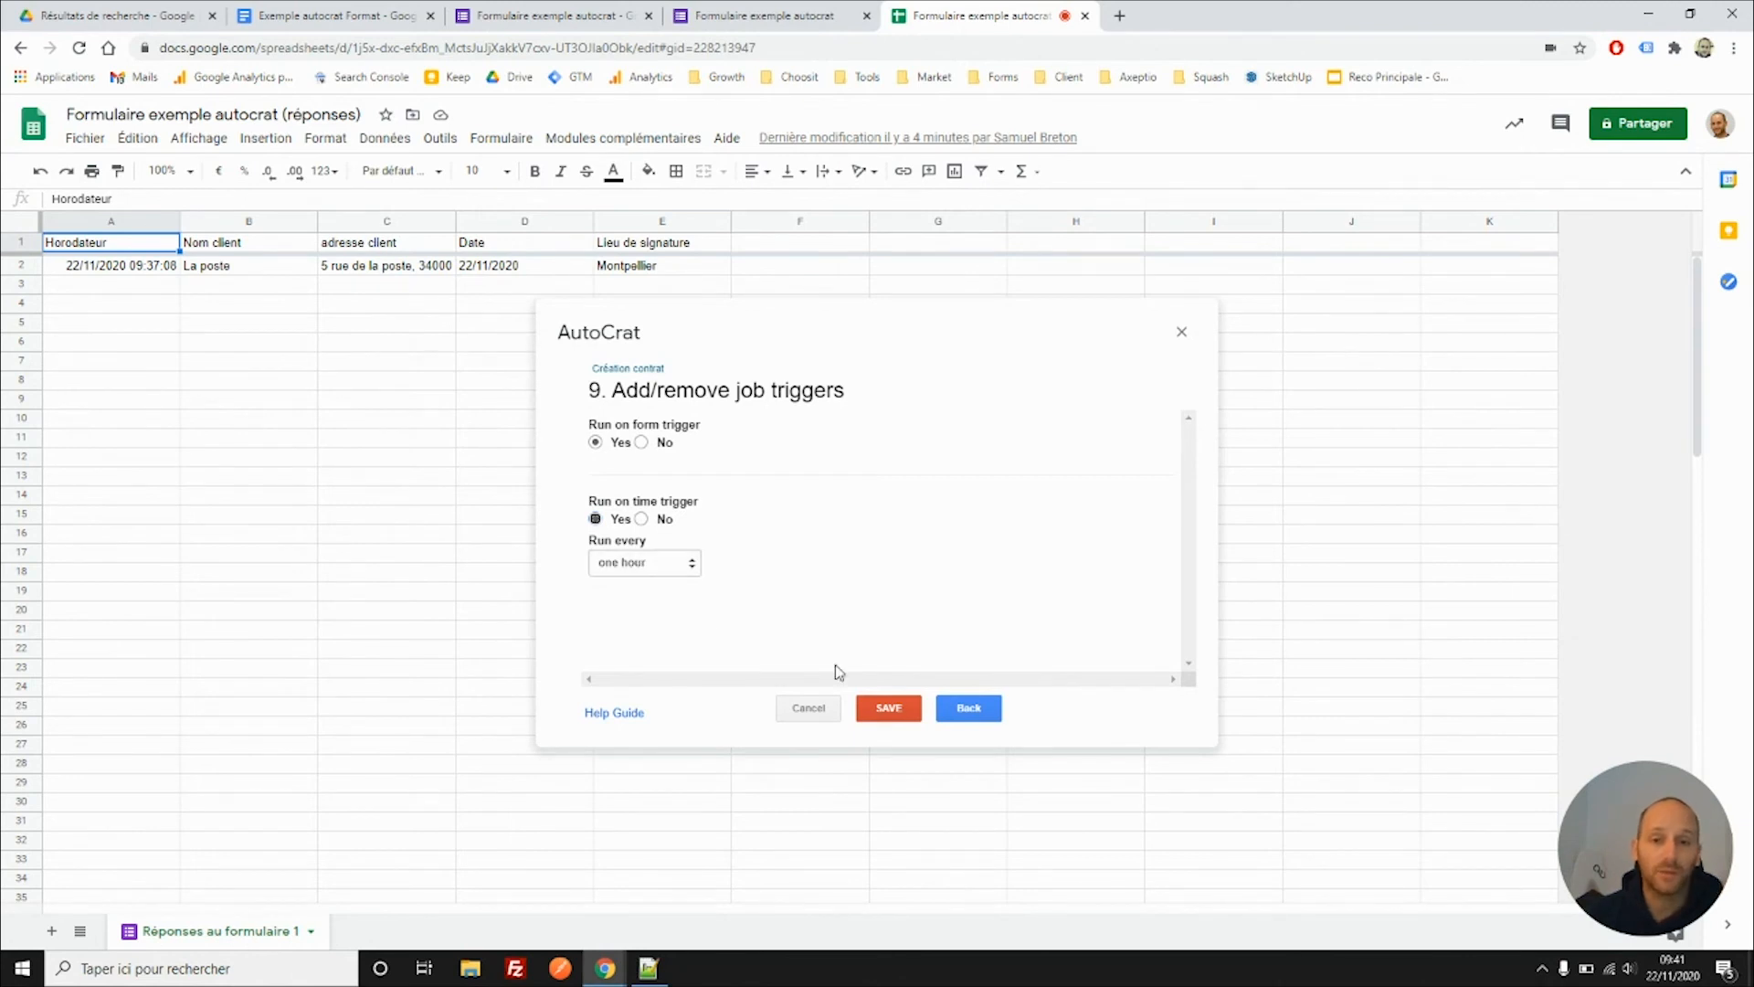
click(909, 714)
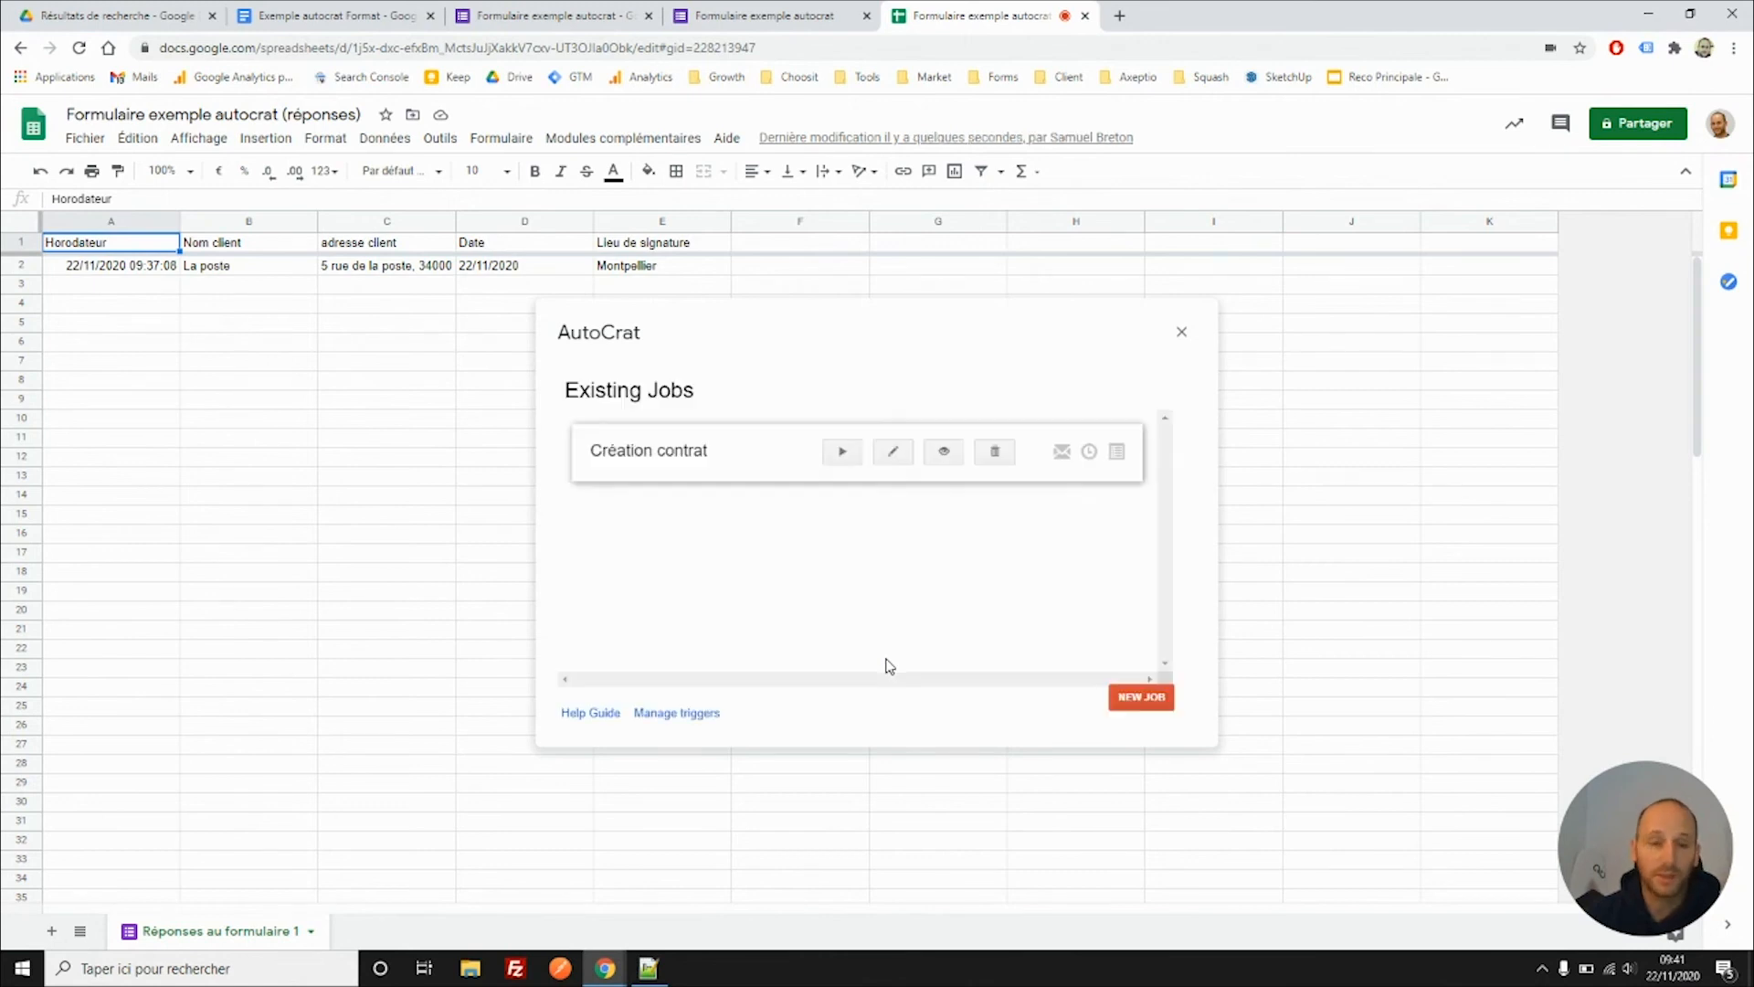
Run Création contrat, close AutoCrat and reveal row 2's merged document link in G2
click(842, 454)
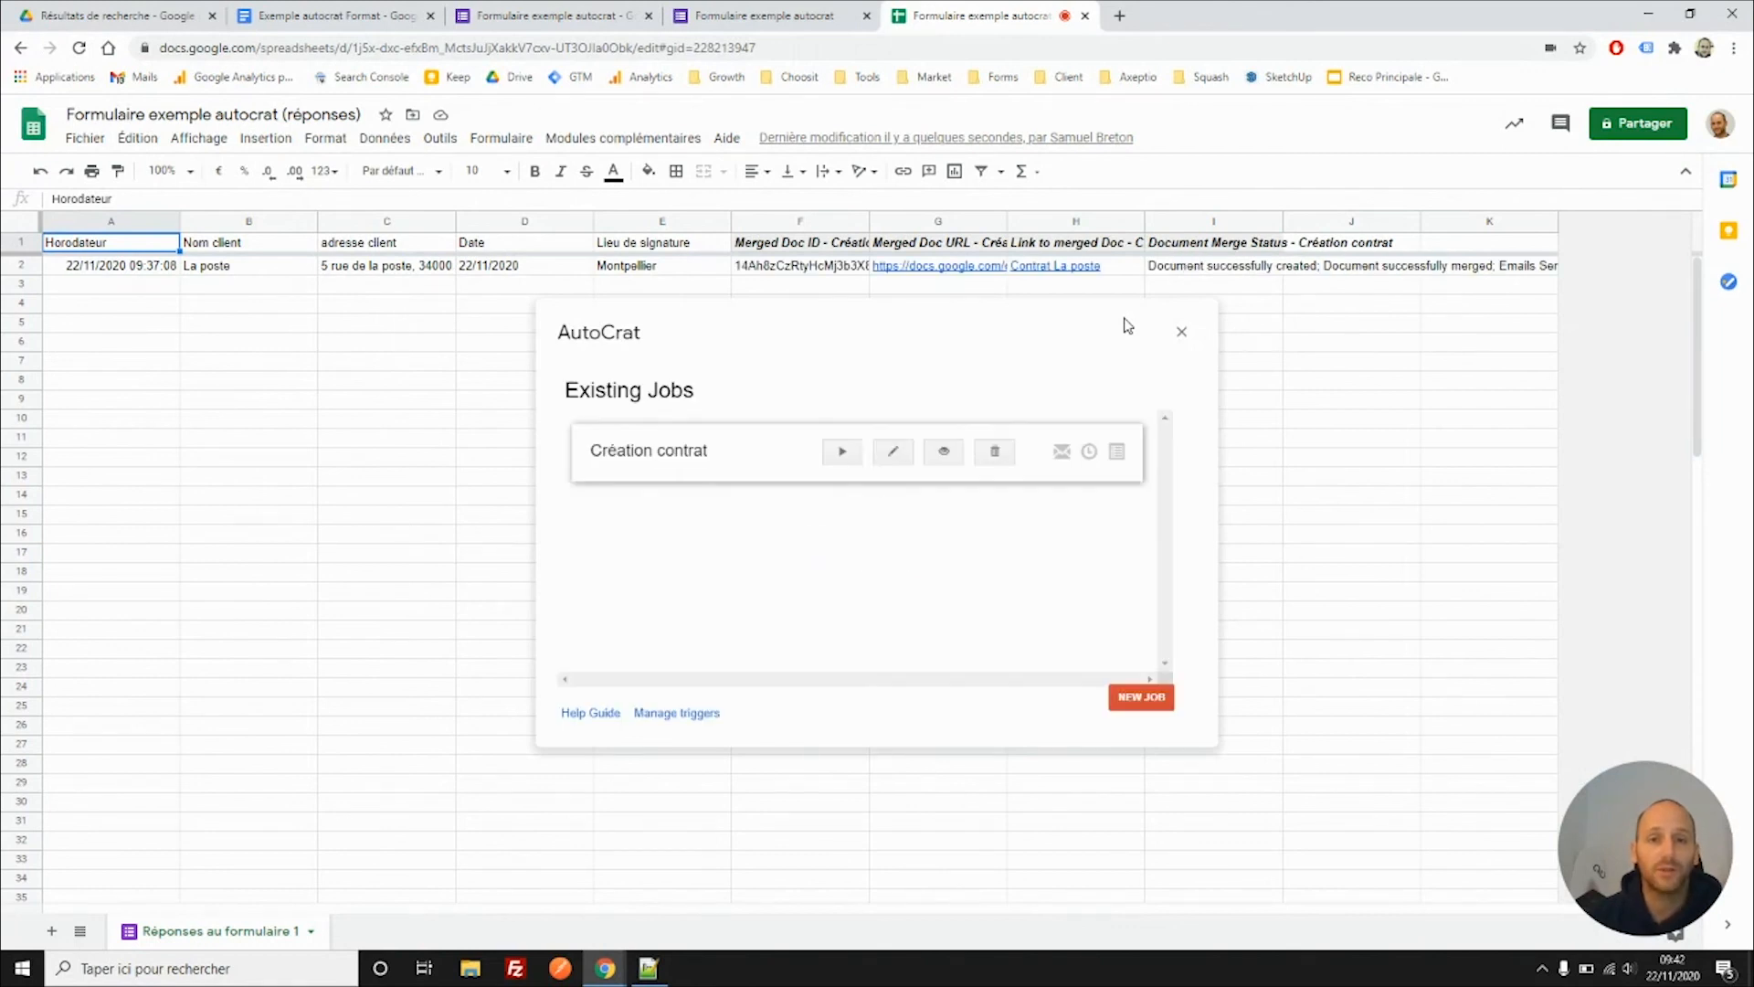
click(1182, 333)
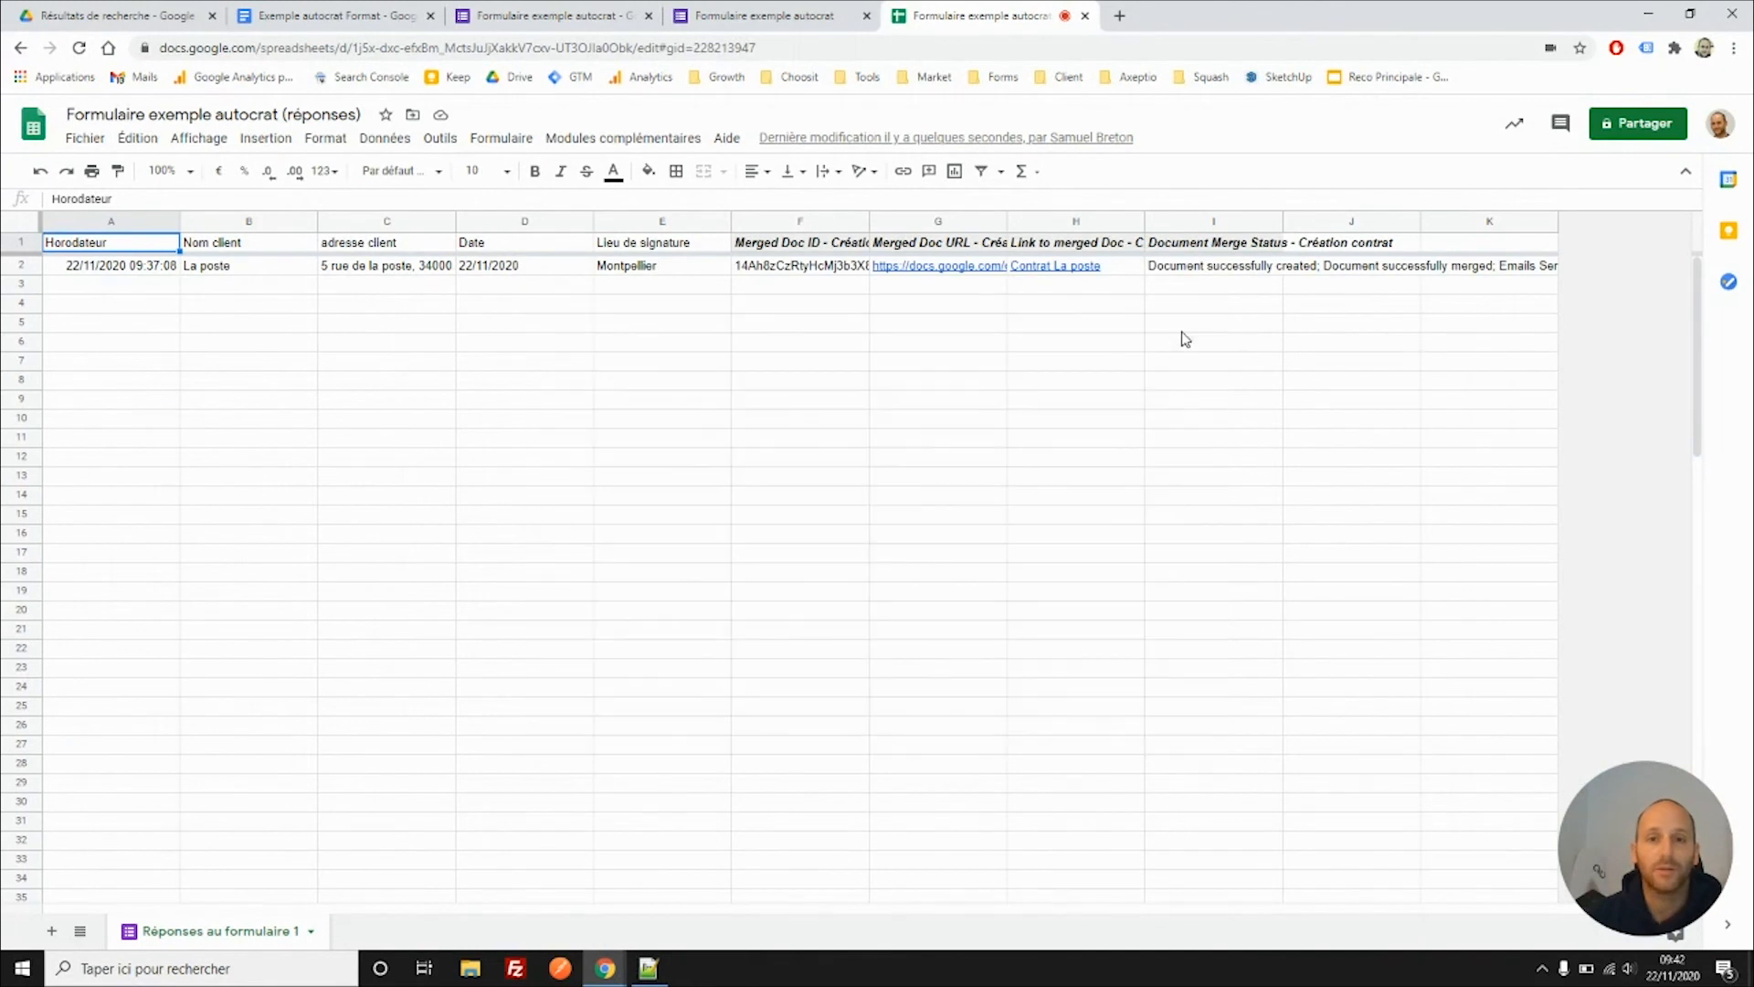
click(980, 273)
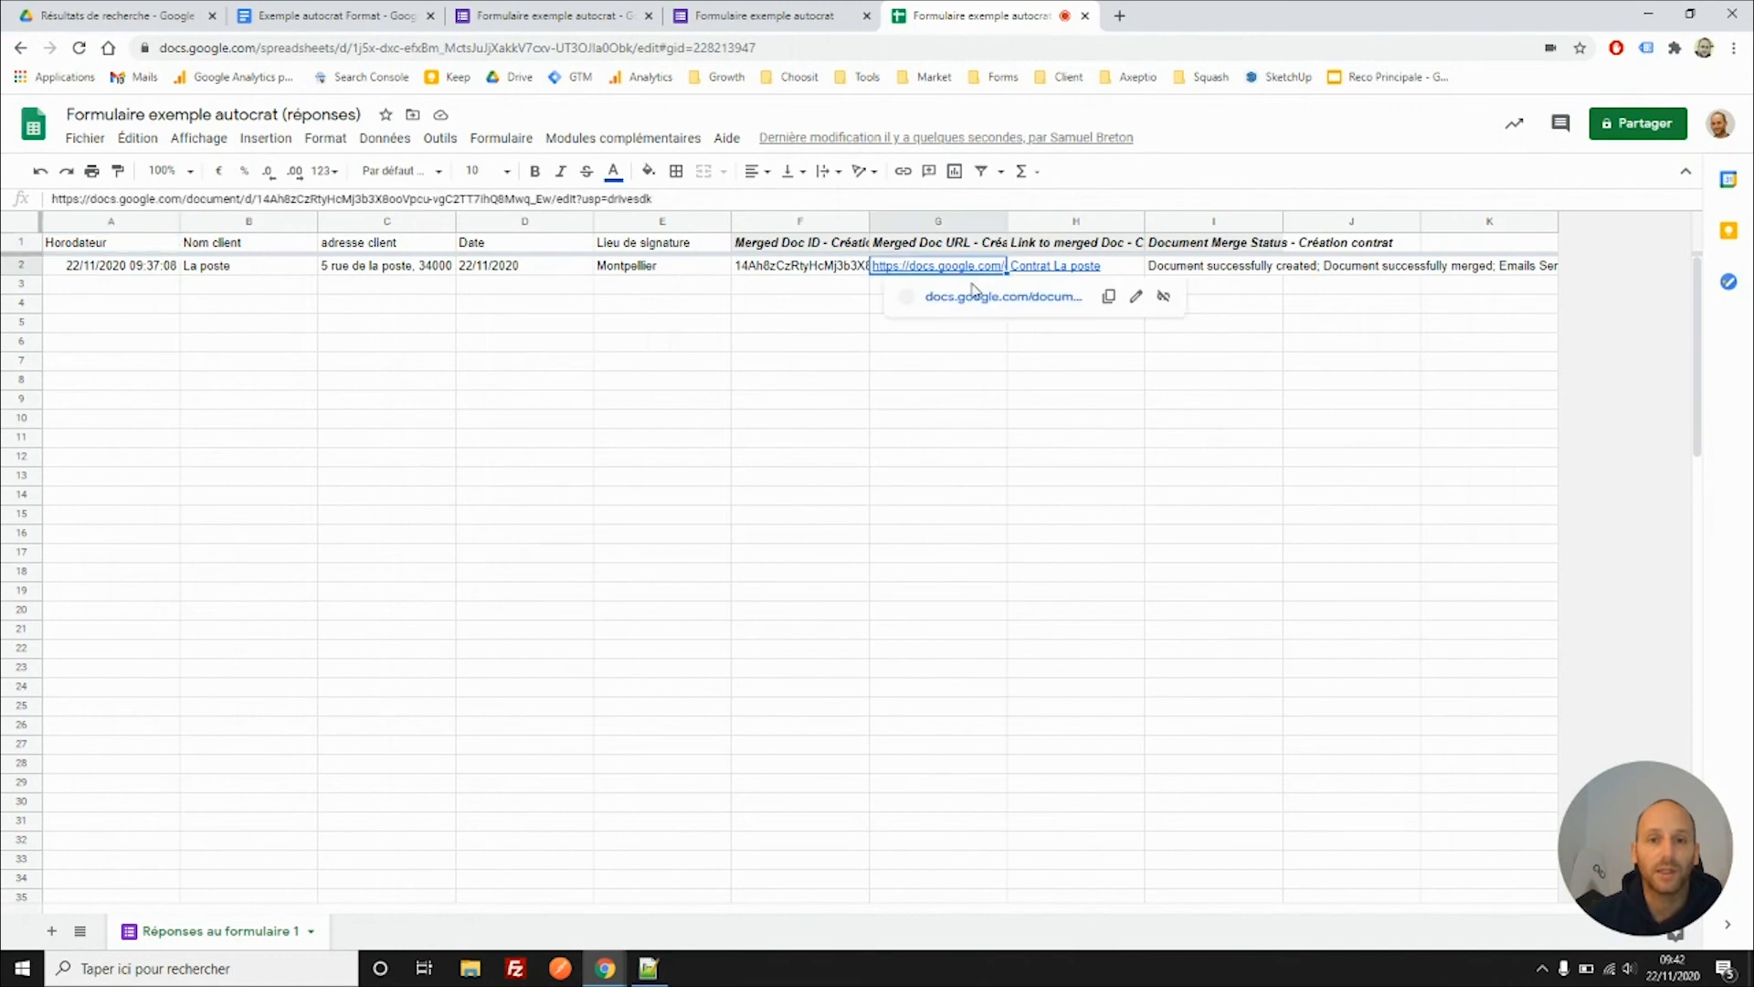
Open the Contrat La poste document and scroll through to verify the filled client details
click(976, 298)
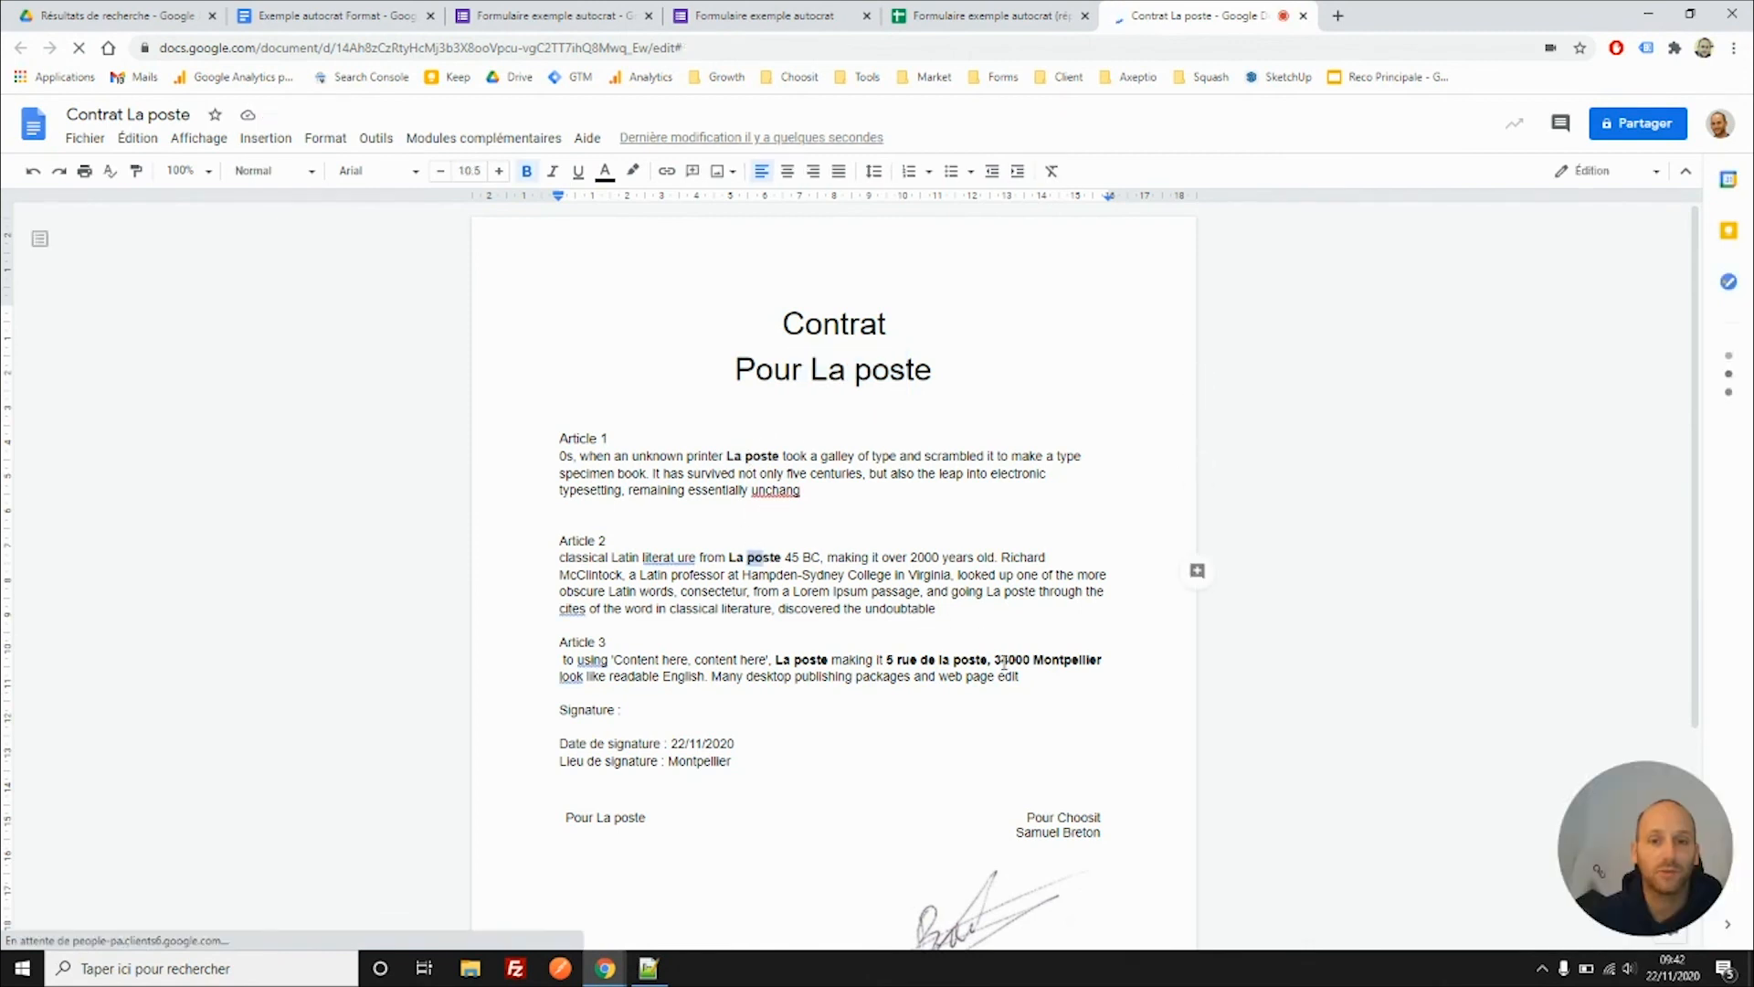
scroll(914, 631, down, 2)
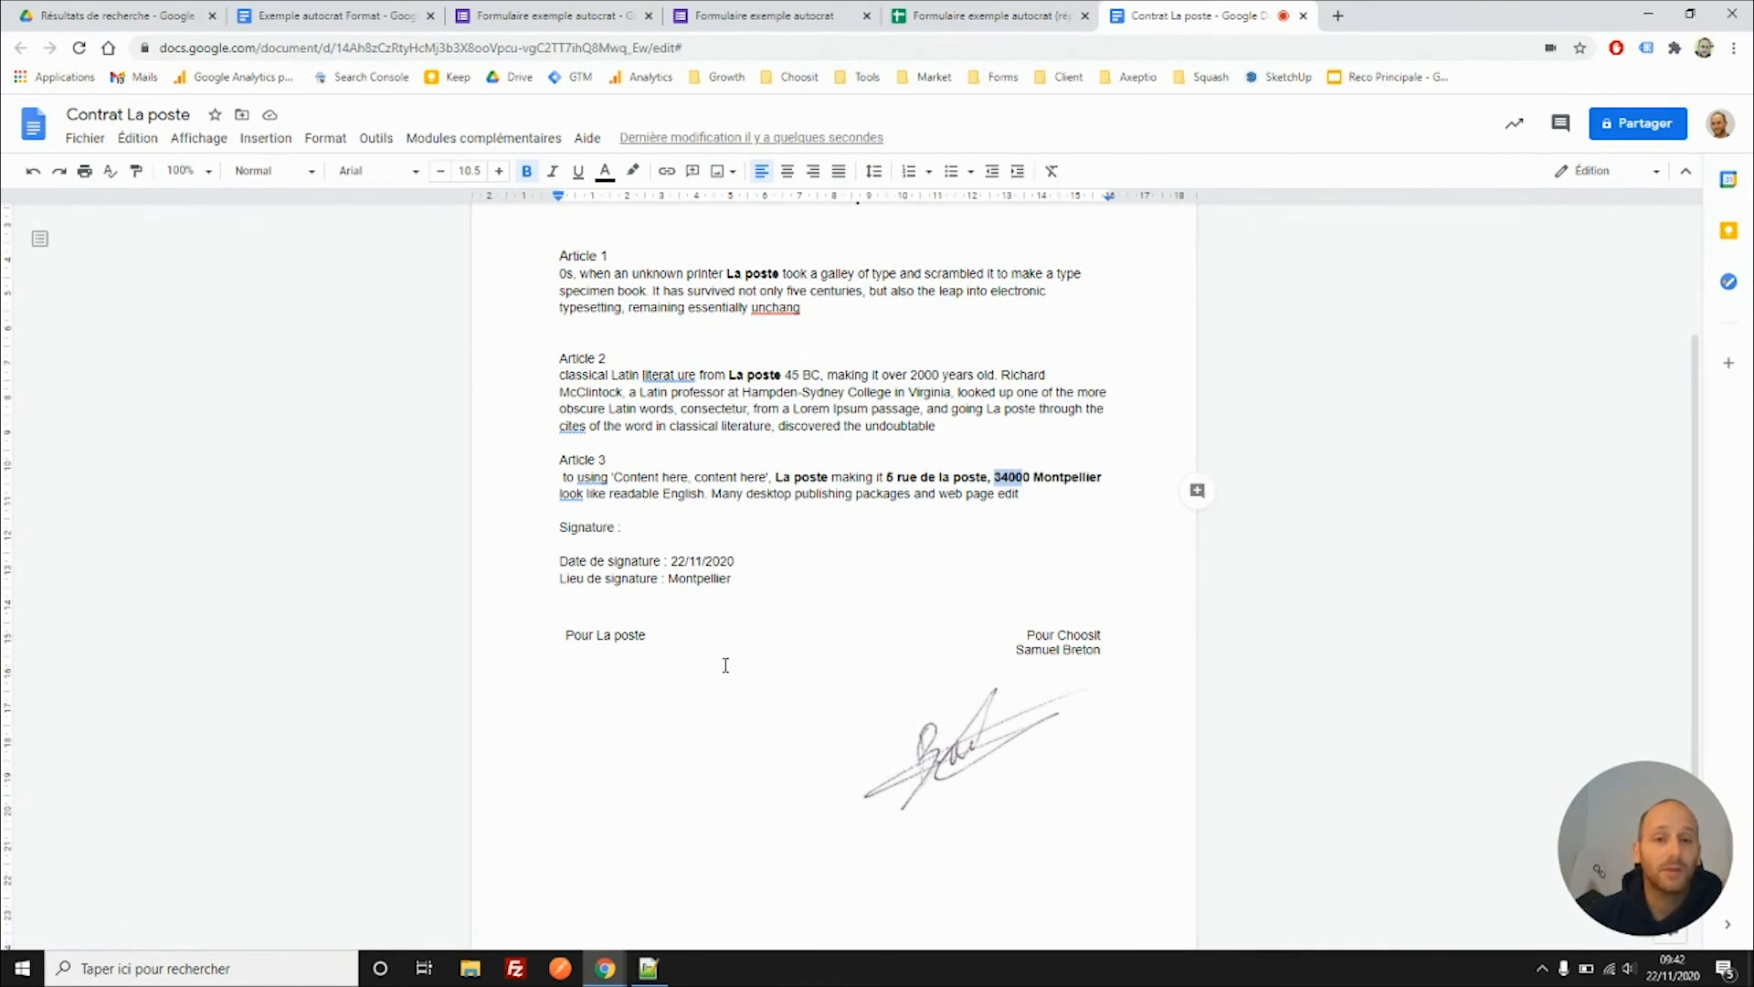
scroll(777, 600, up, 1)
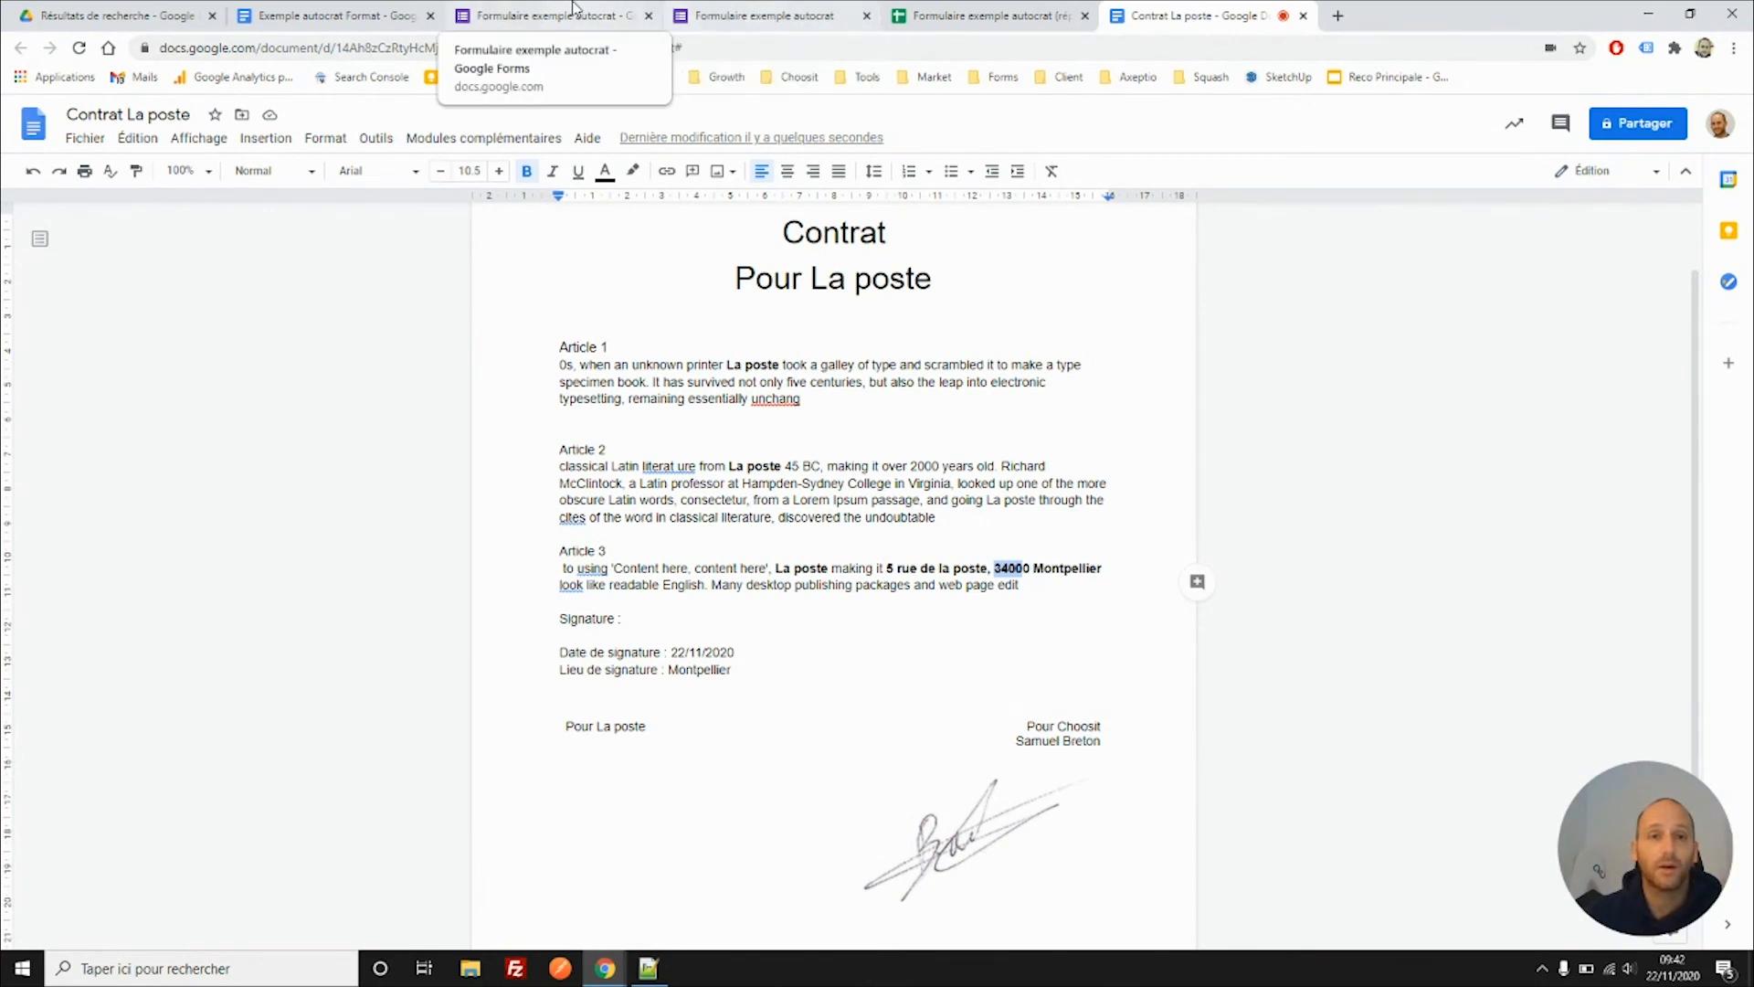
Submit another form response for Choosit with its address, date 22/11/2020 and signing place Montpellier
click(539, 15)
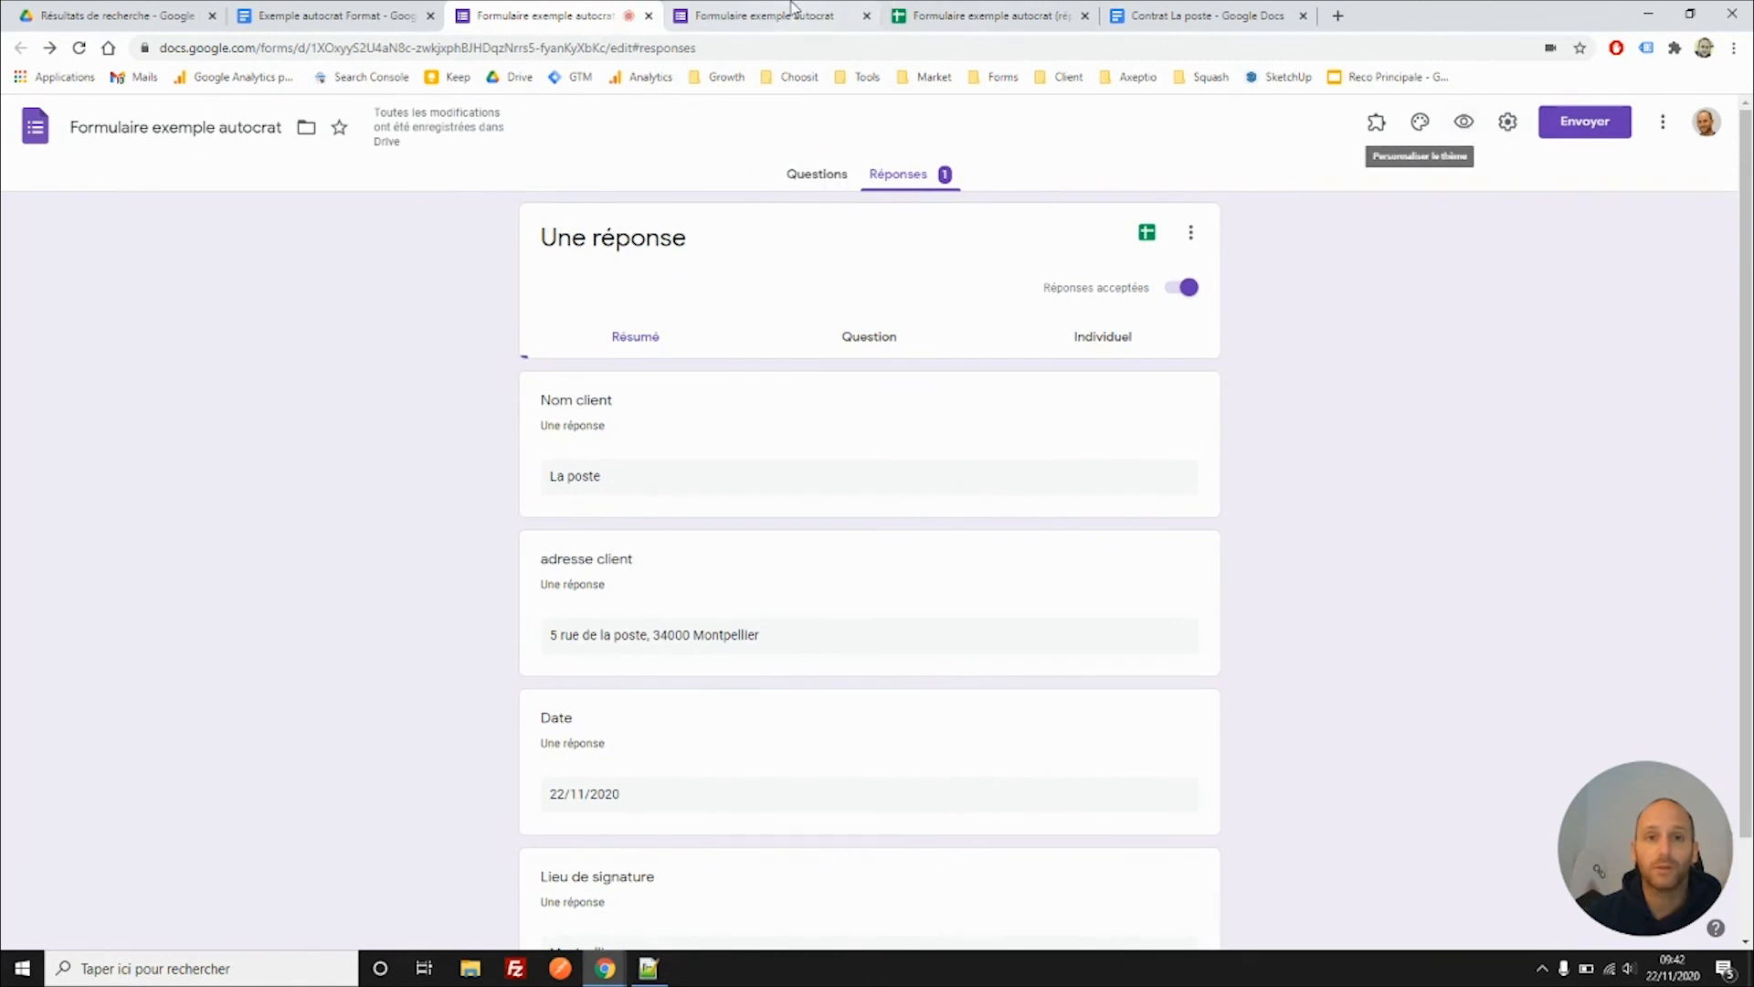
click(759, 15)
click(716, 240)
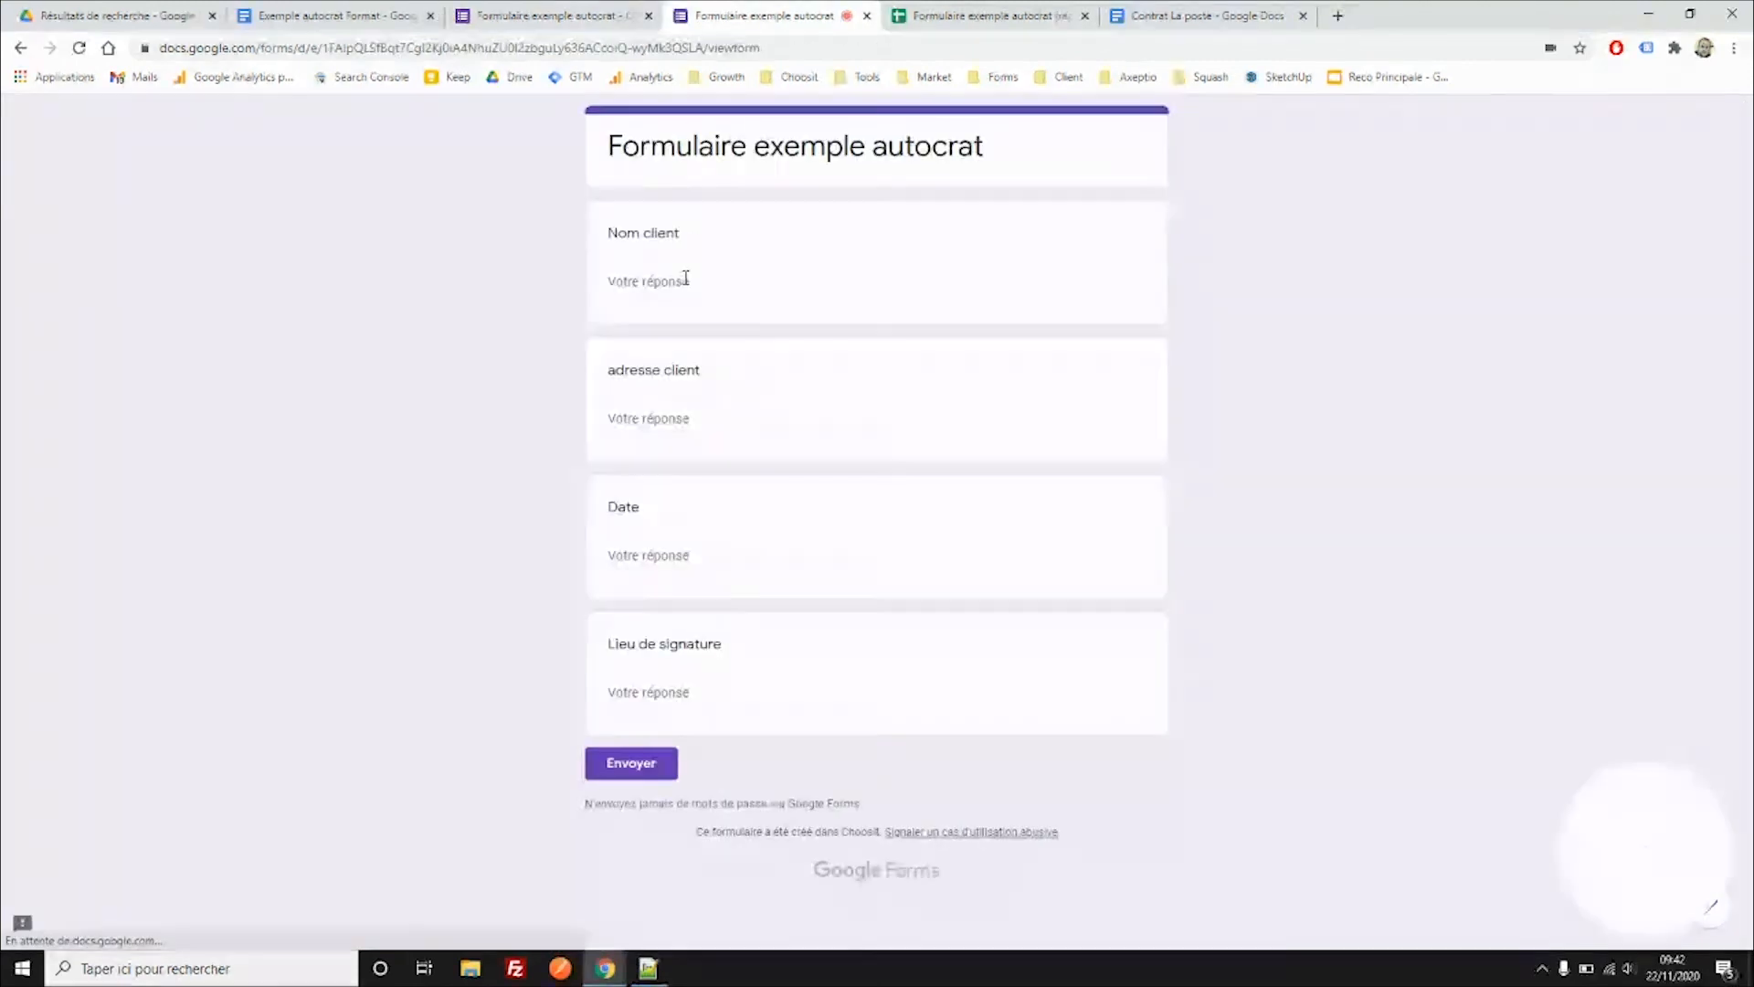
click(686, 279)
text(Choosit)
key(Tab)
text(425 Rue )
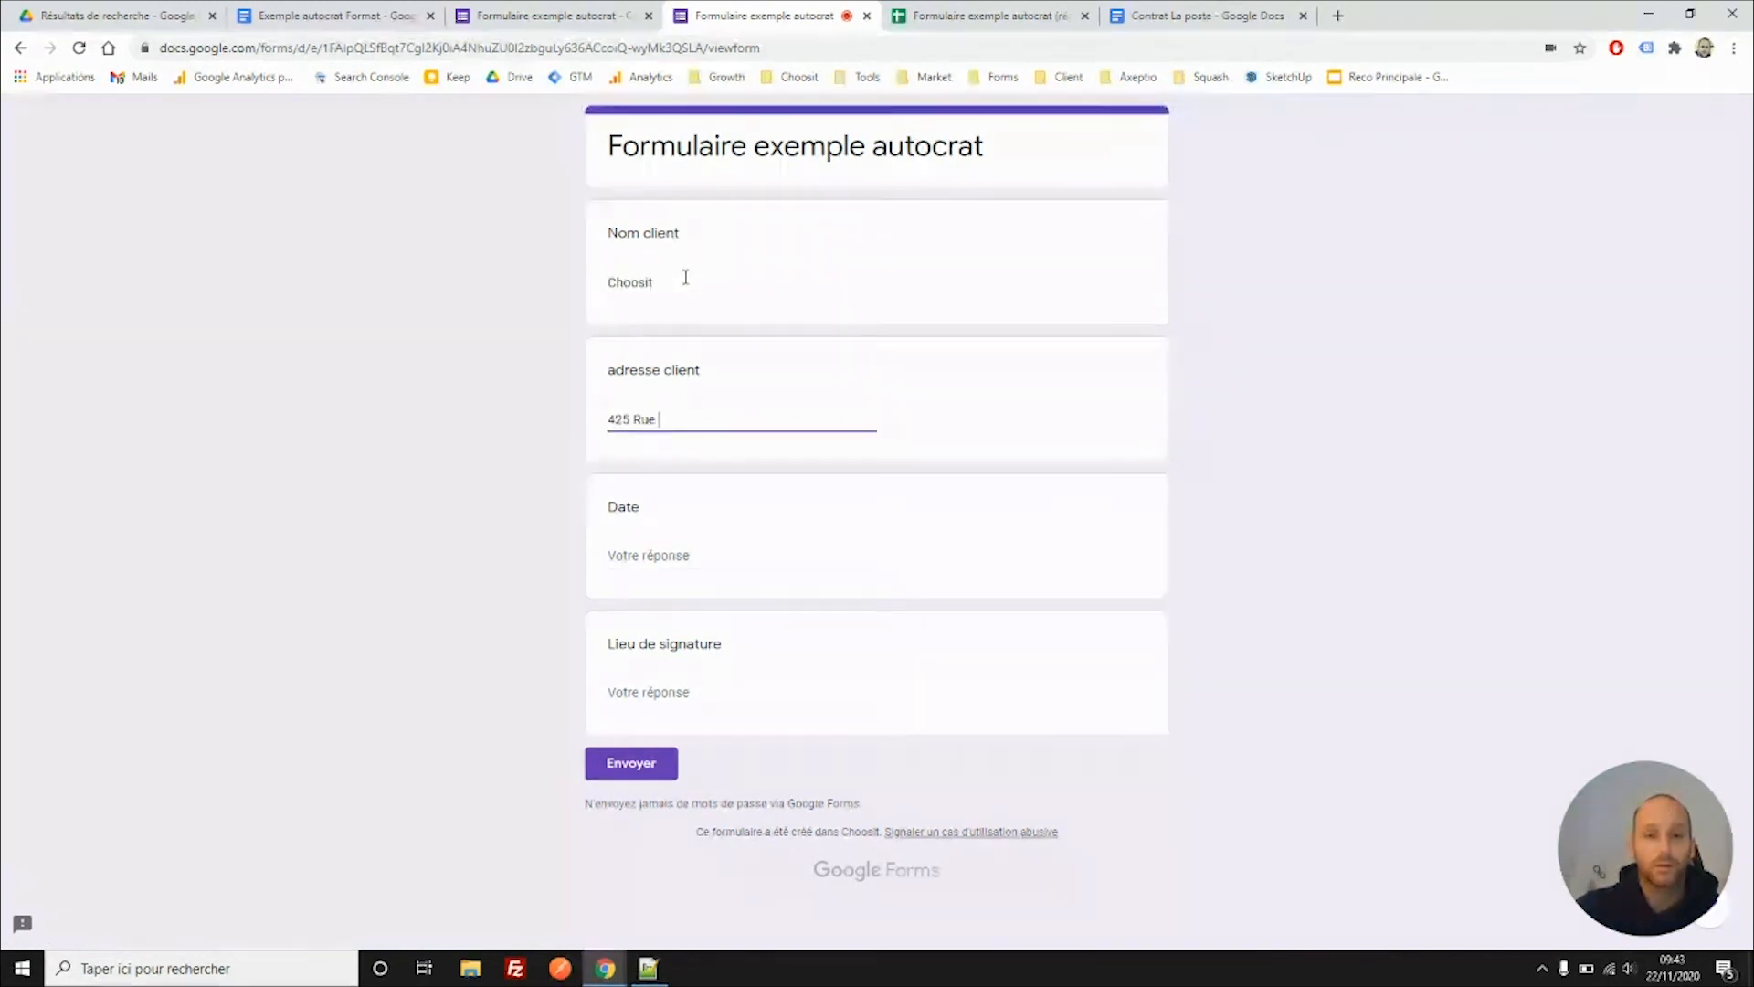
text(Alfred Nobel, 340)
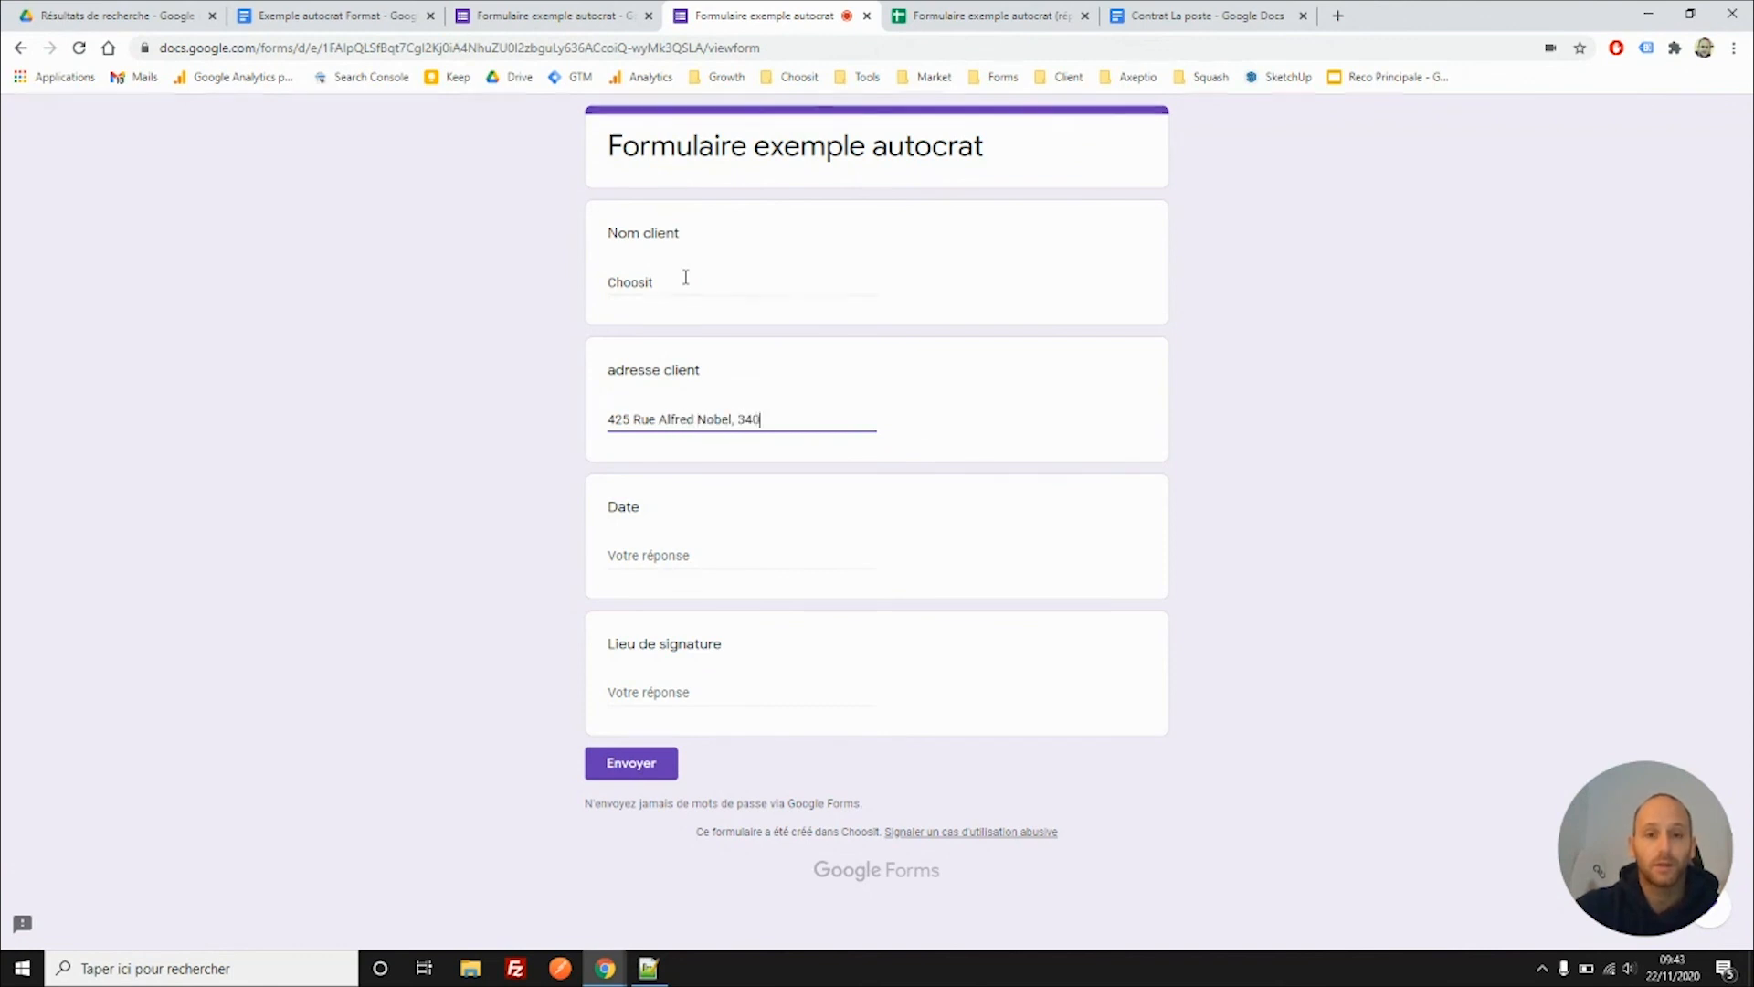
text(00 Montpellier)
key(Tab)
text(22/11/2020)
key(Tab)
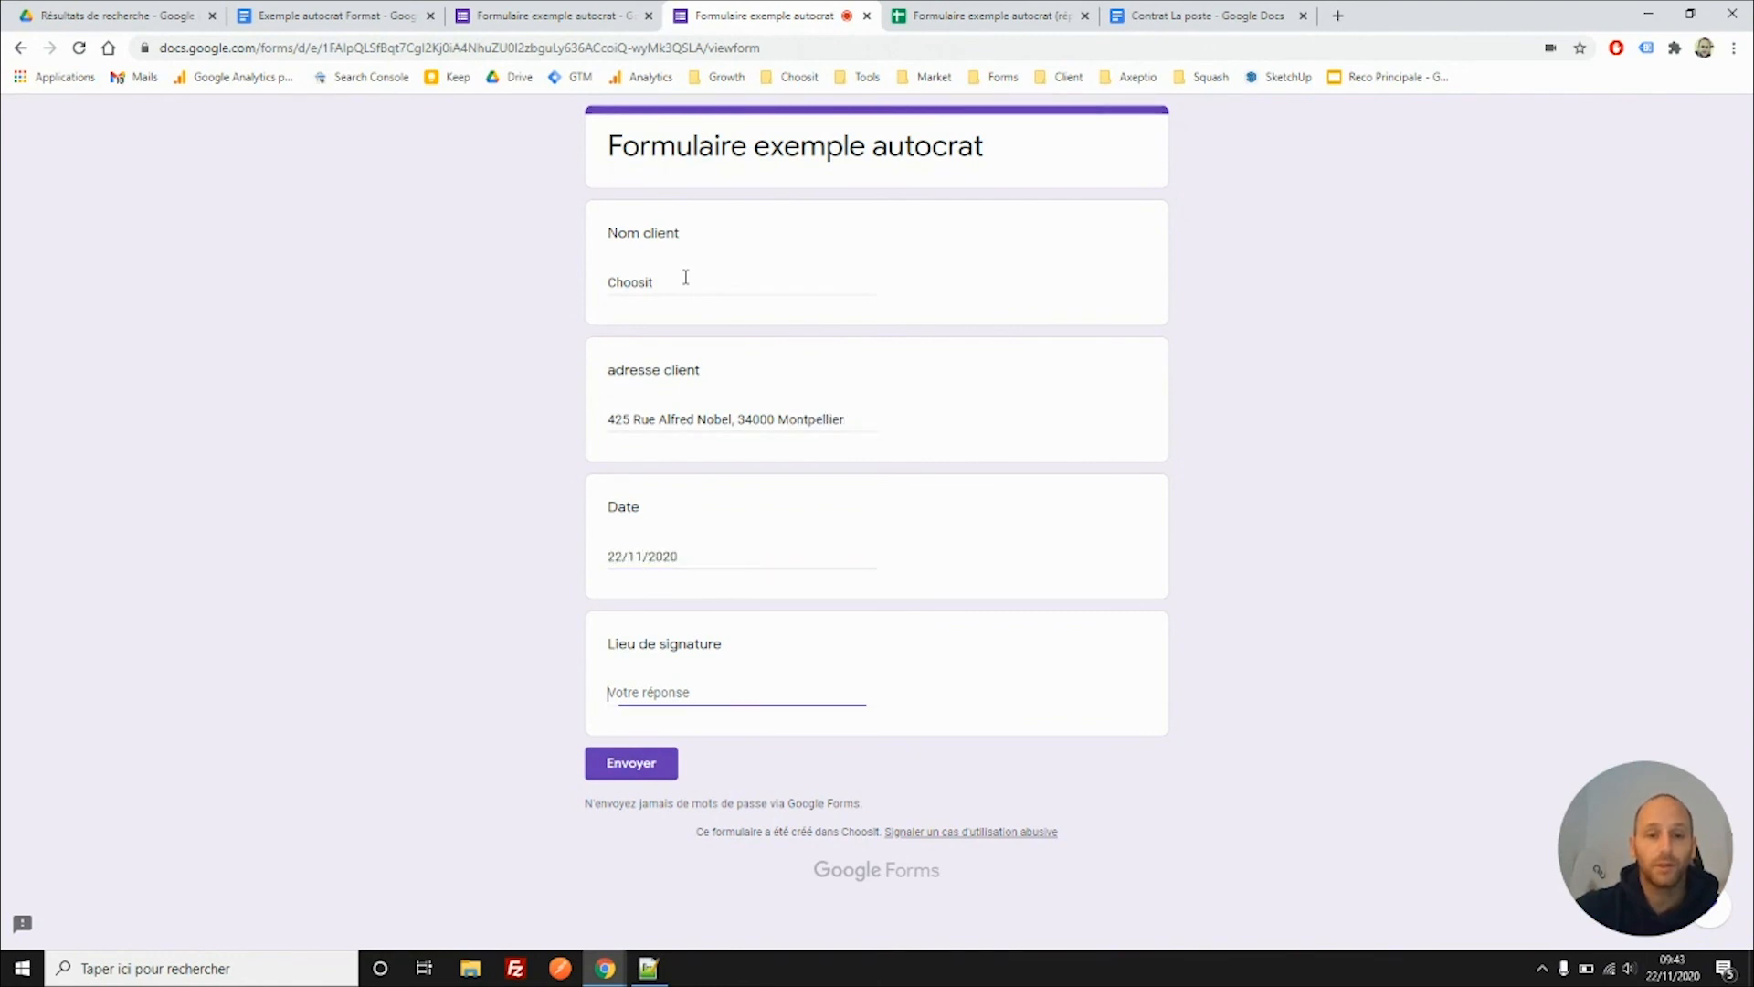
text(Montpellier)
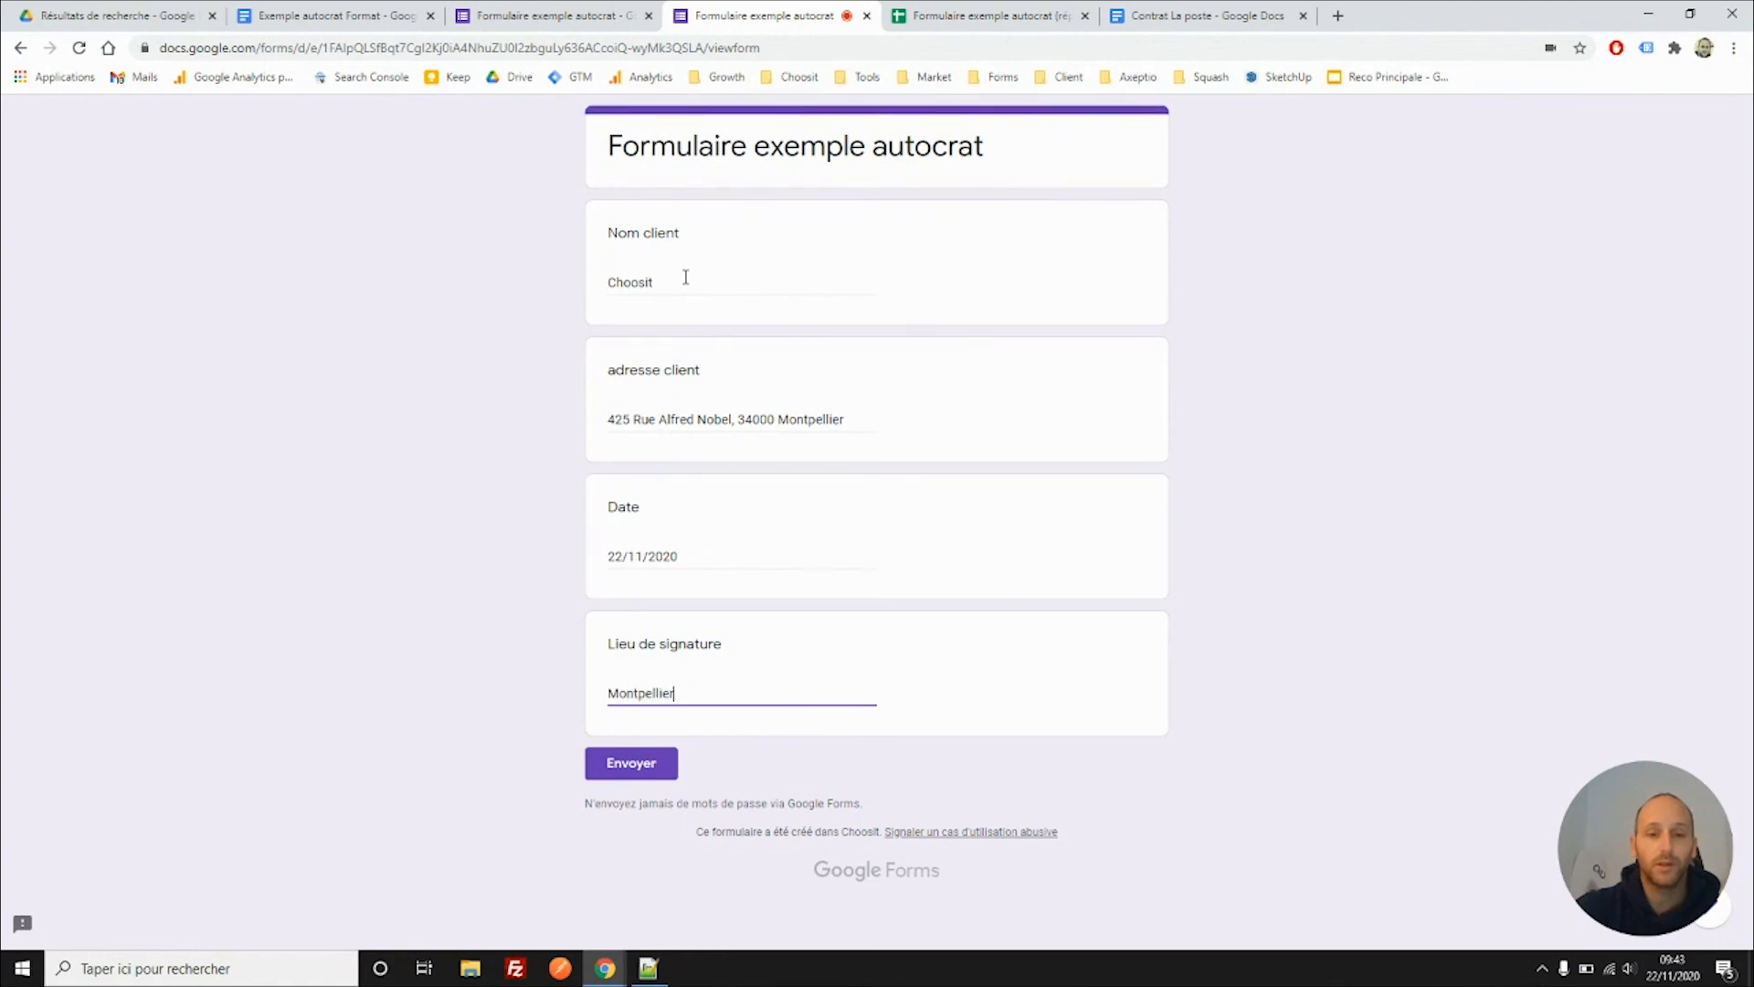
click(638, 767)
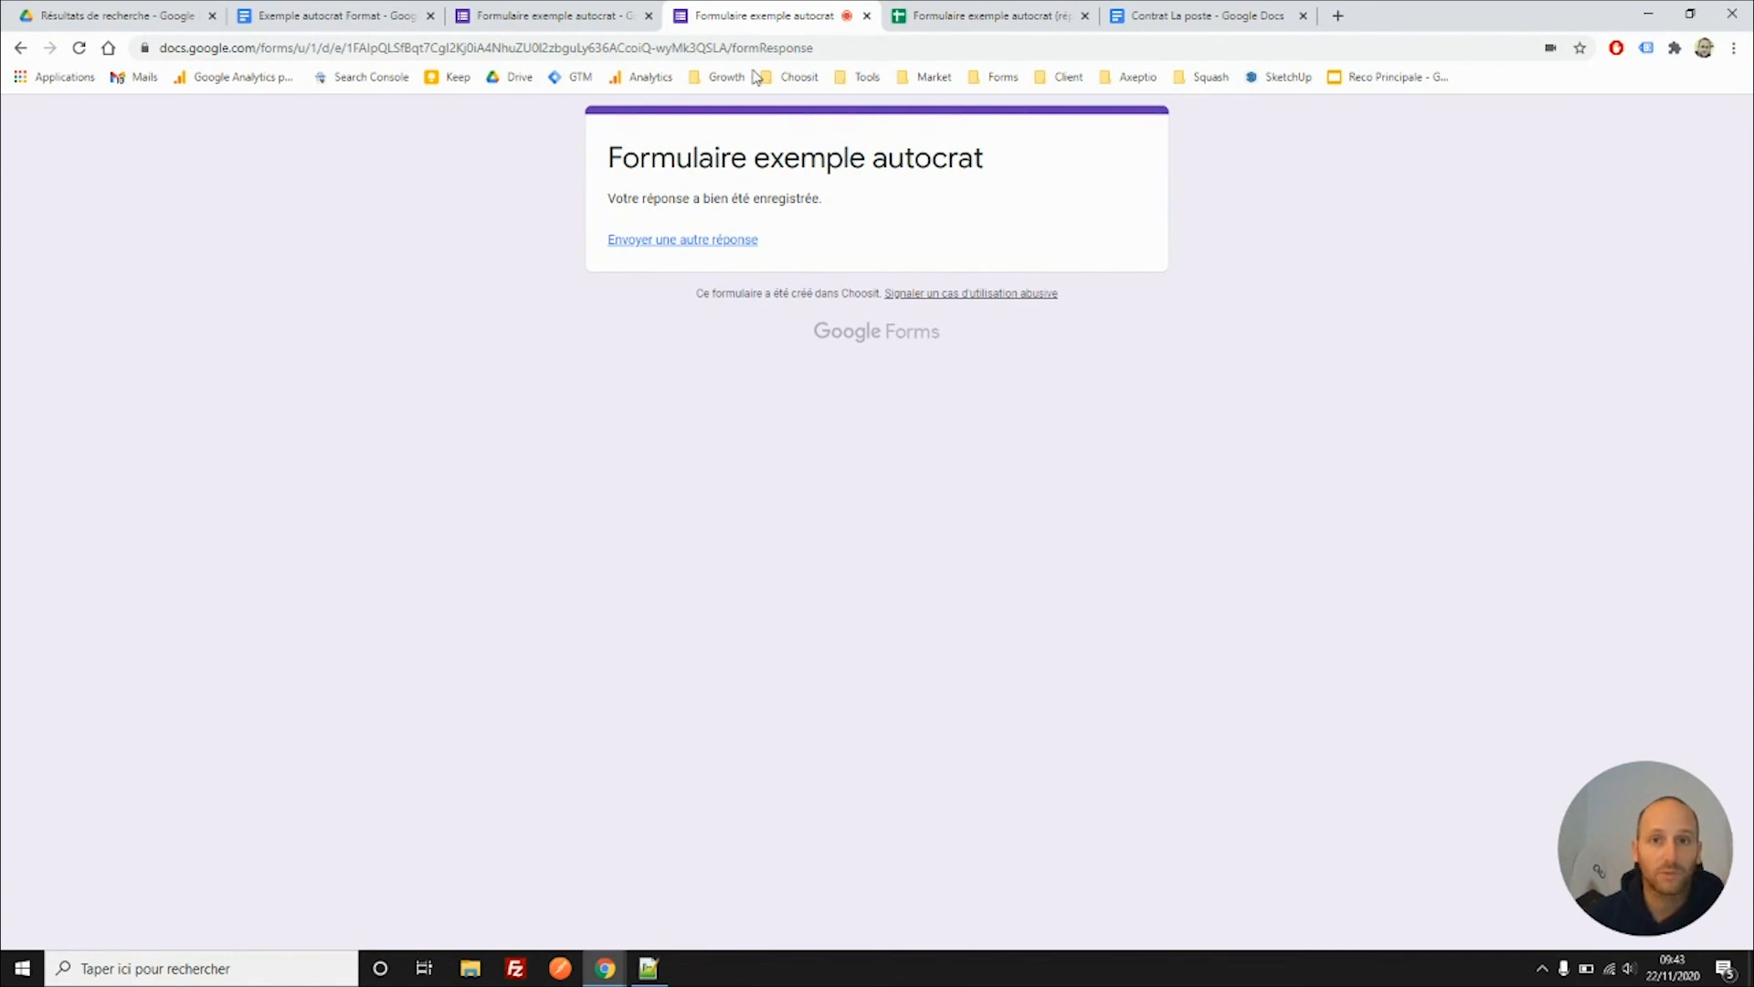
click(1005, 14)
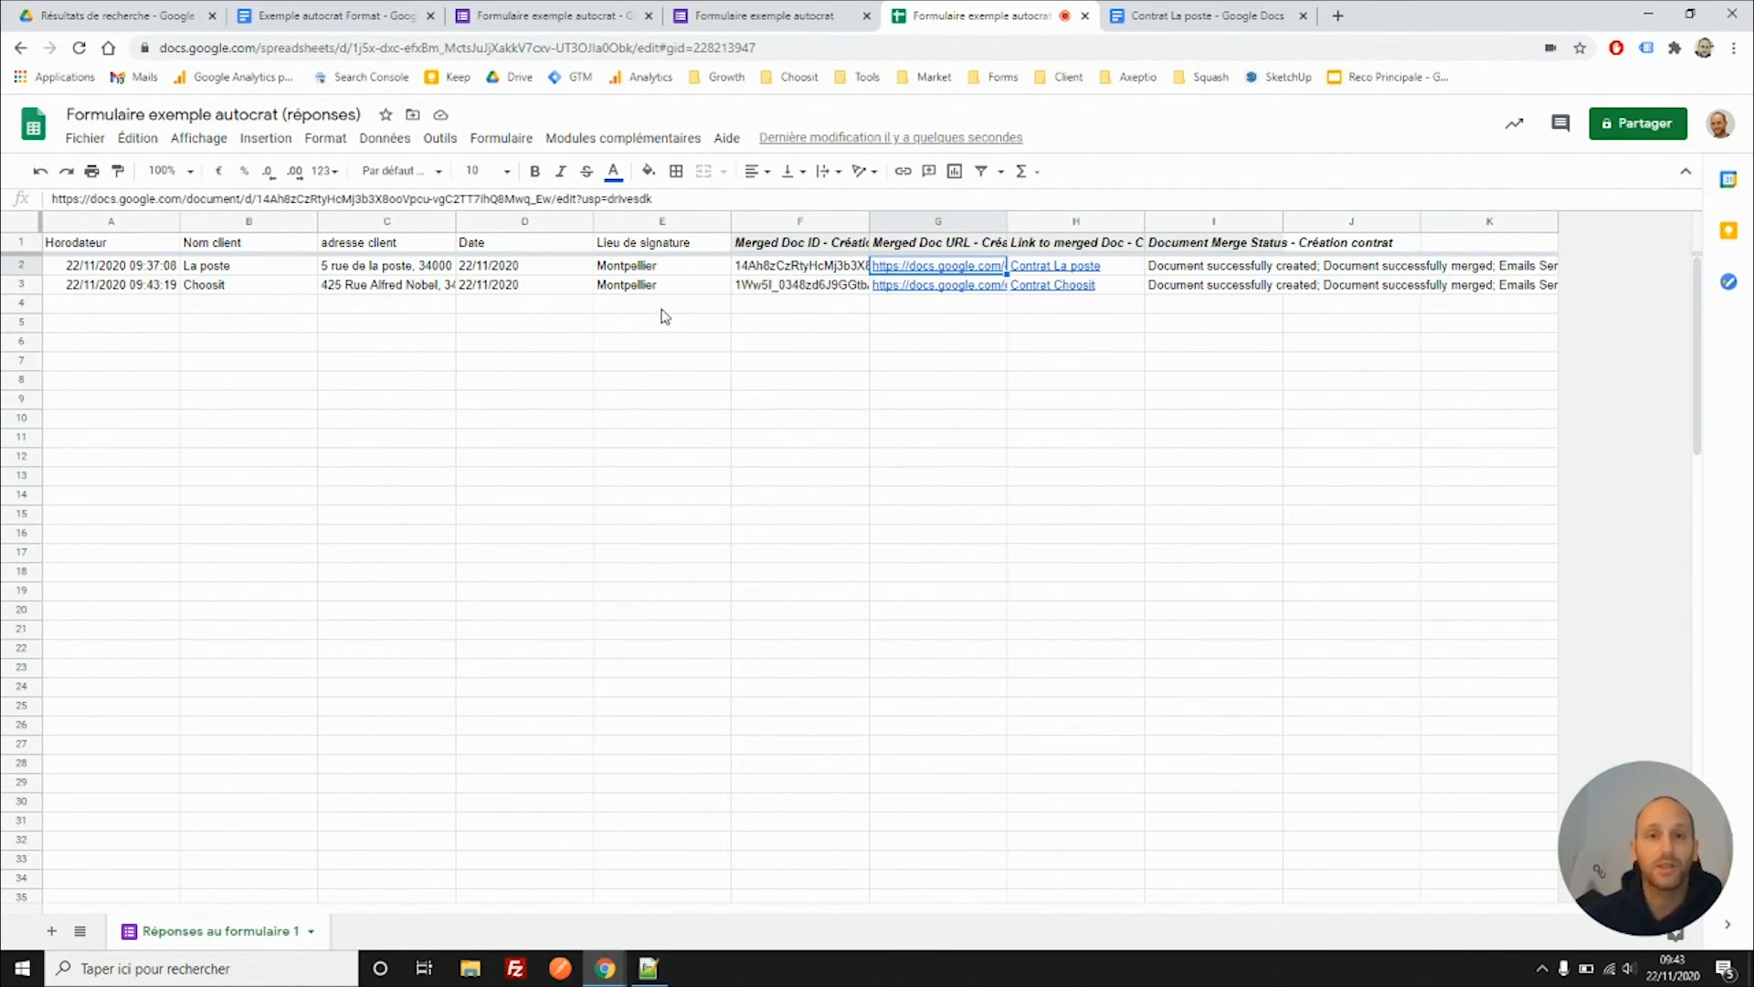
Open the Contrat Choosit document from the link in cell G3
click(890, 287)
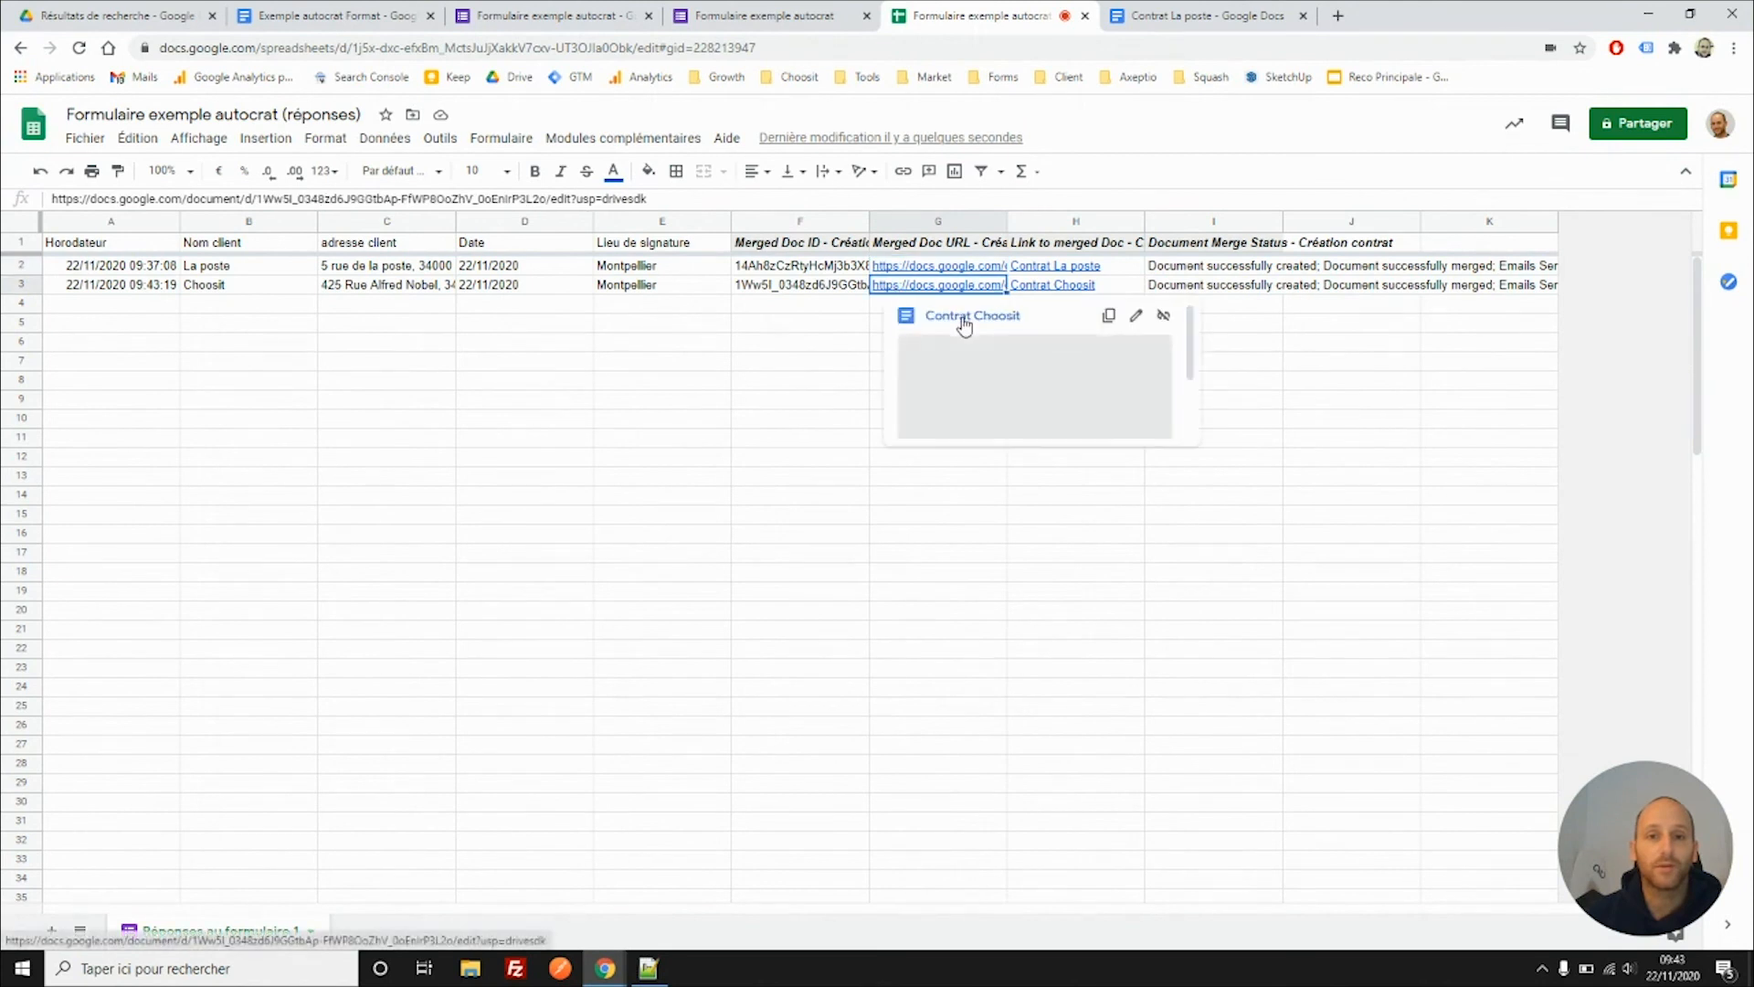
click(964, 316)
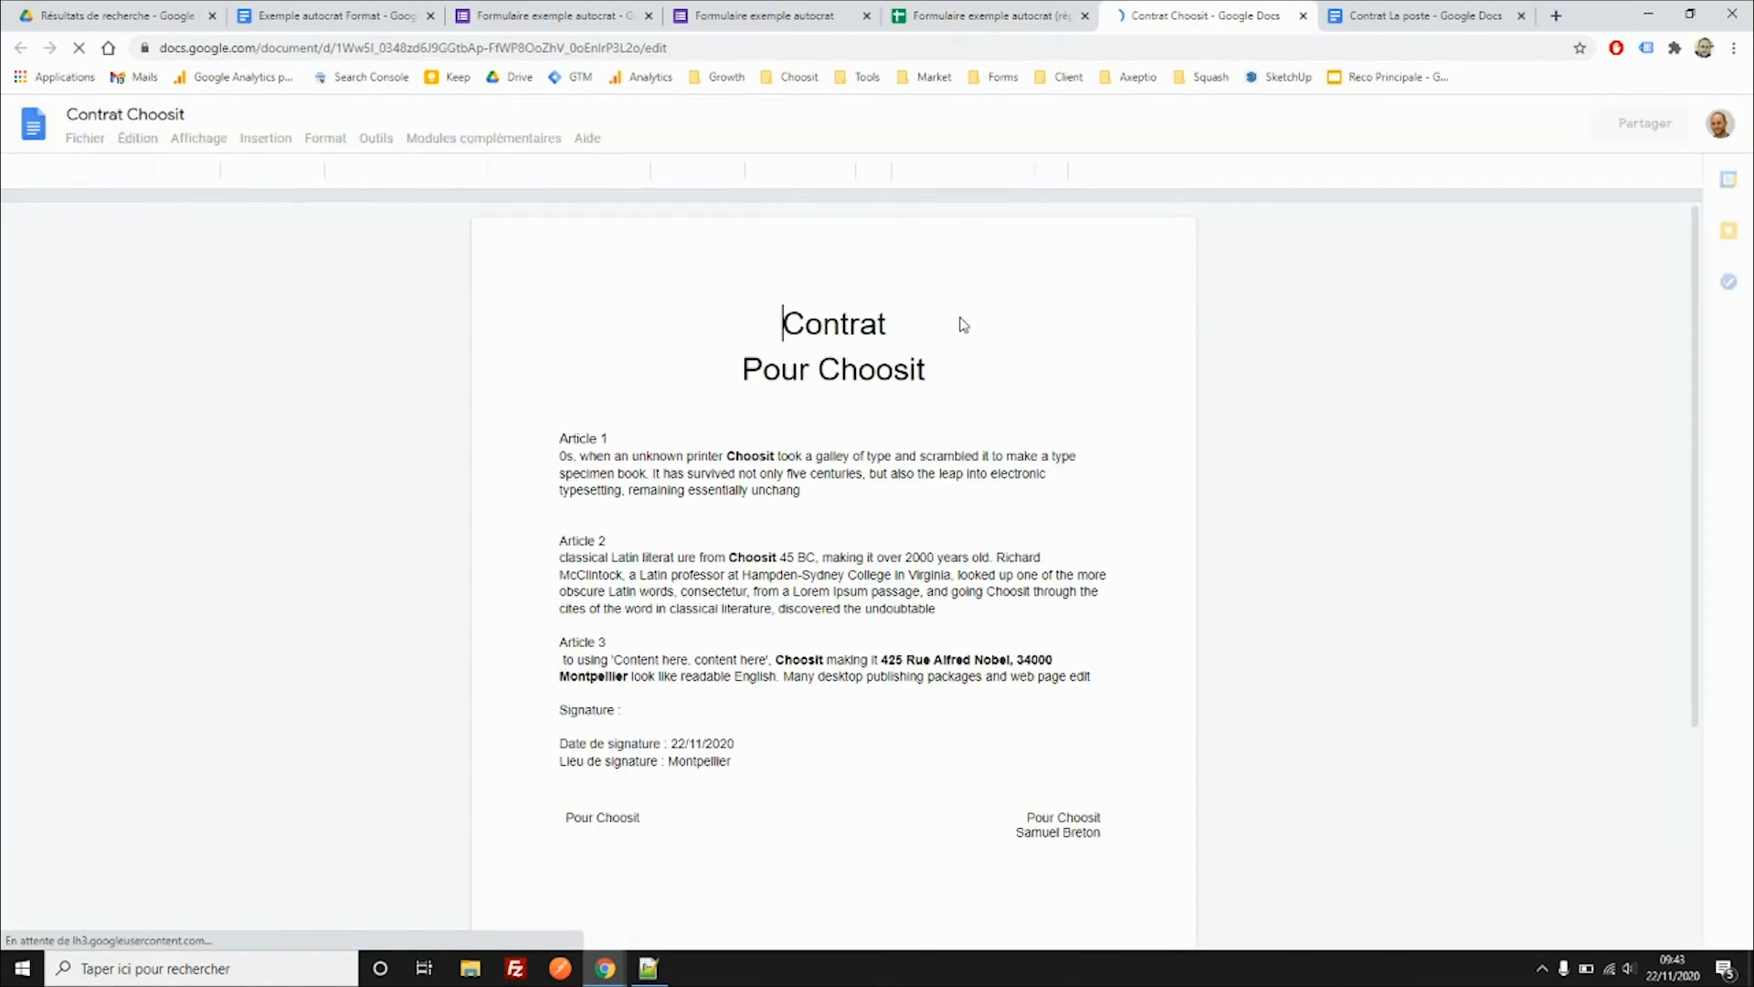